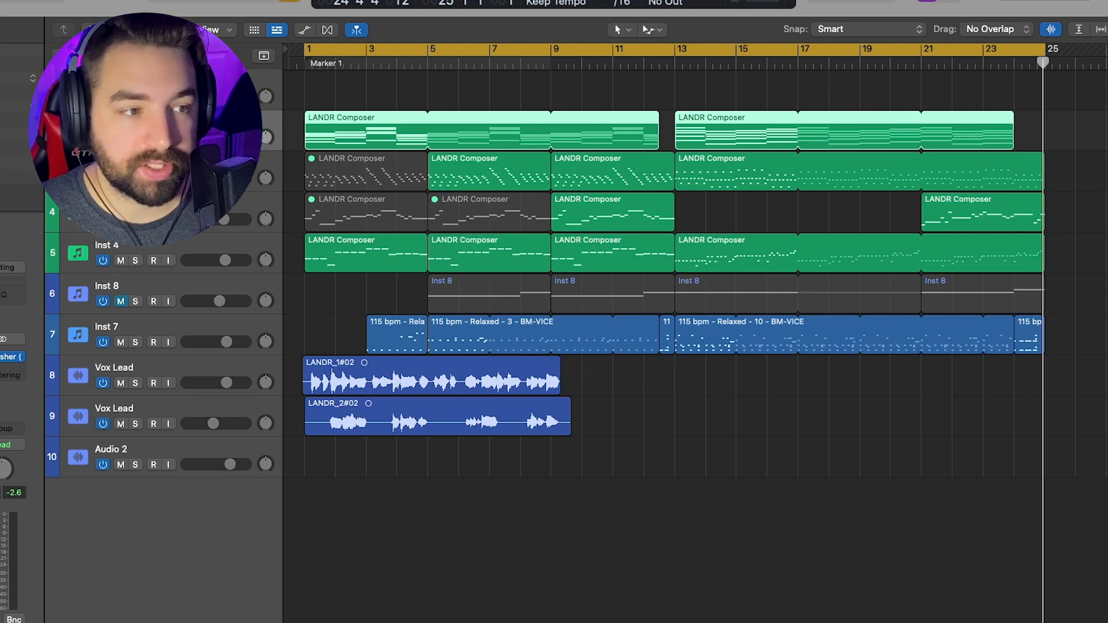
Open the LANDR Composer window of the Inst 1 track and reposition it over the arrangement.
left_click(145, 86)
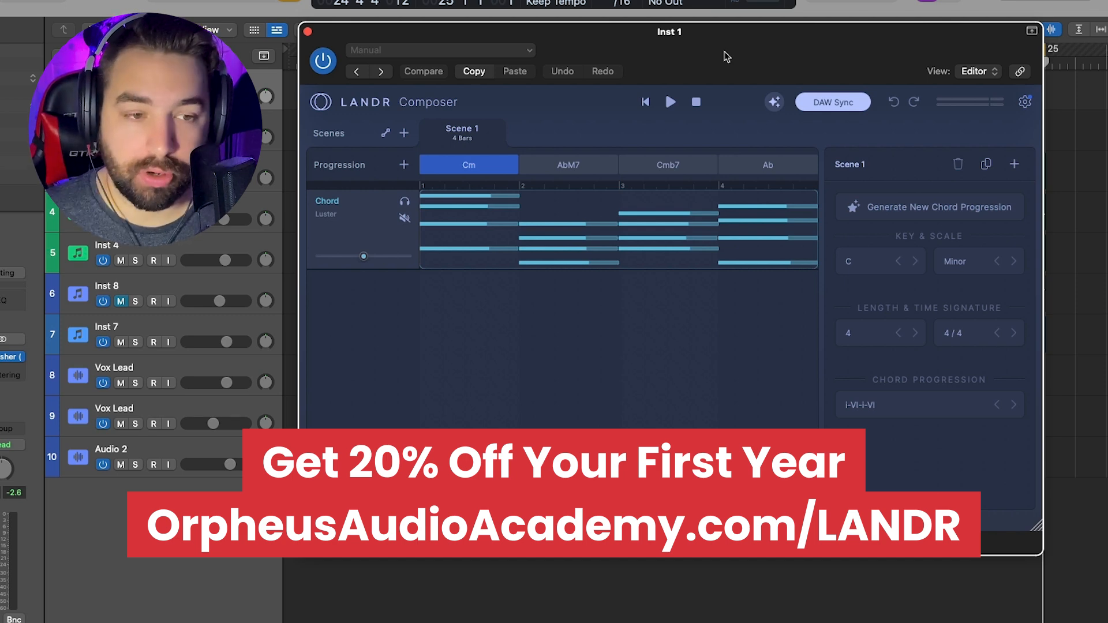
left_click_drag(749, 51, 798, 41)
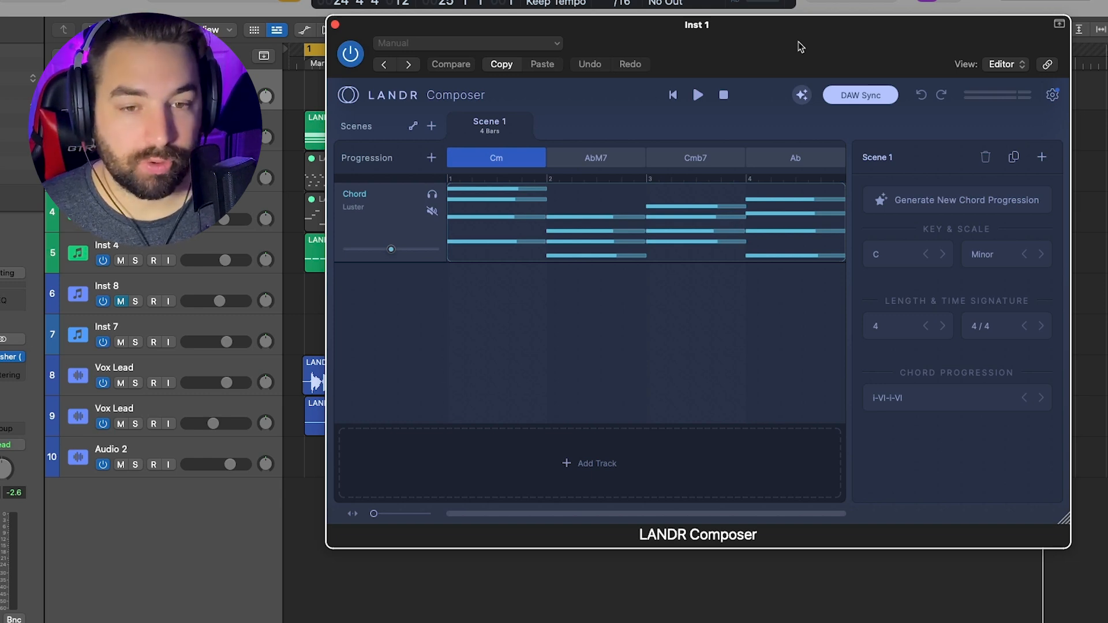
left_click_drag(798, 42, 1093, 304)
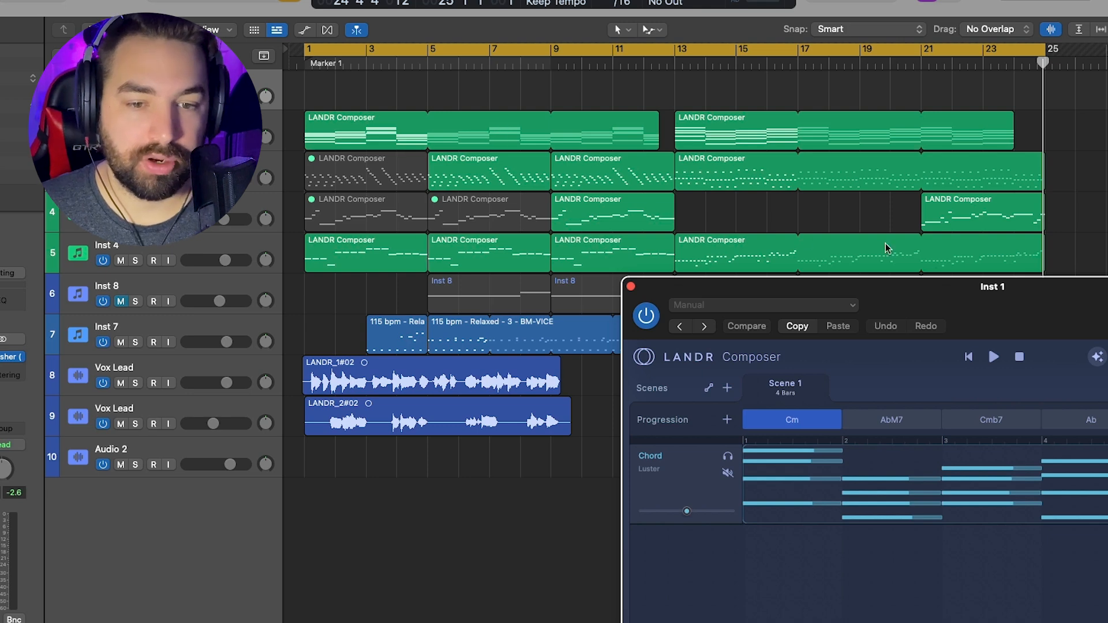
left_click_drag(1073, 309, 829, 51)
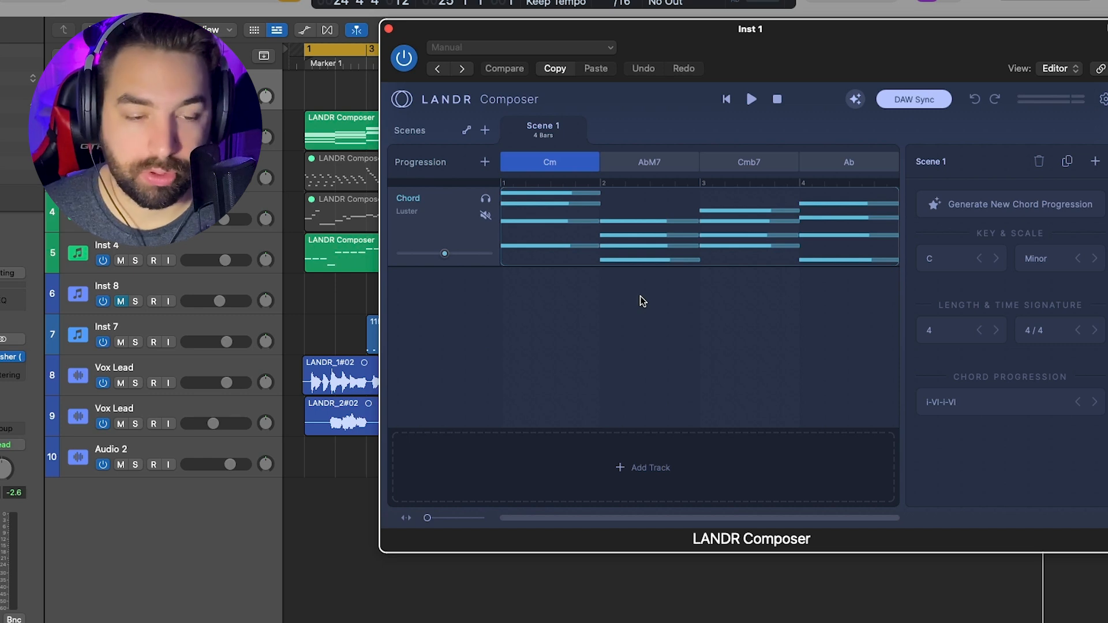
mouse_move(626, 229)
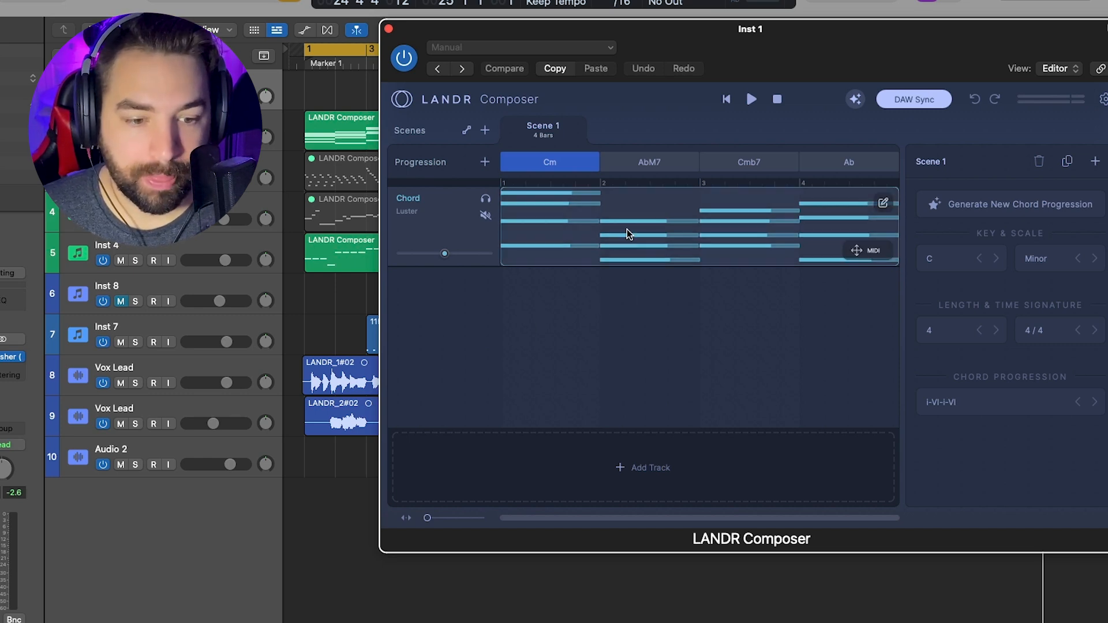
mouse_move(617, 460)
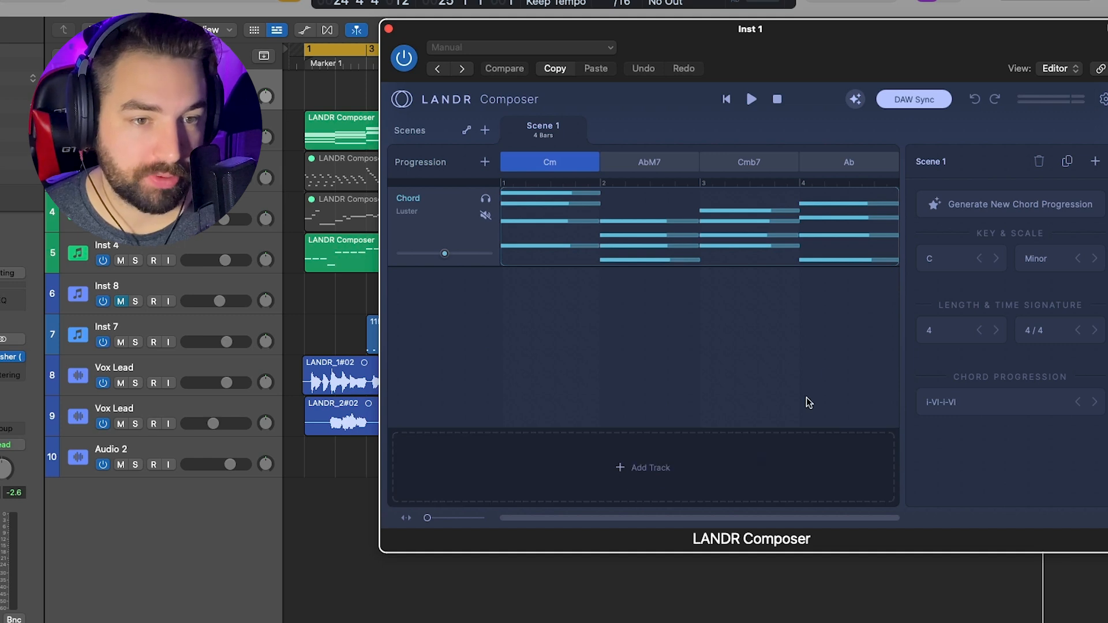
left_click_drag(806, 67, 714, 99)
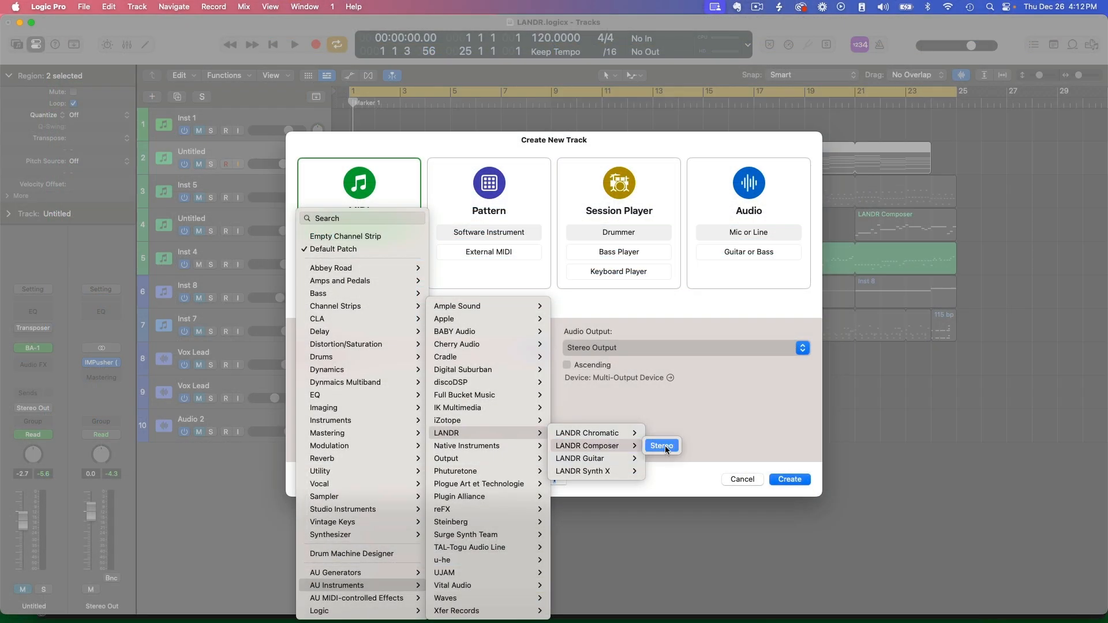
Create a software instrument track with LANDR Composer in stereo and move it to the top of the track list.
left_click(665, 445)
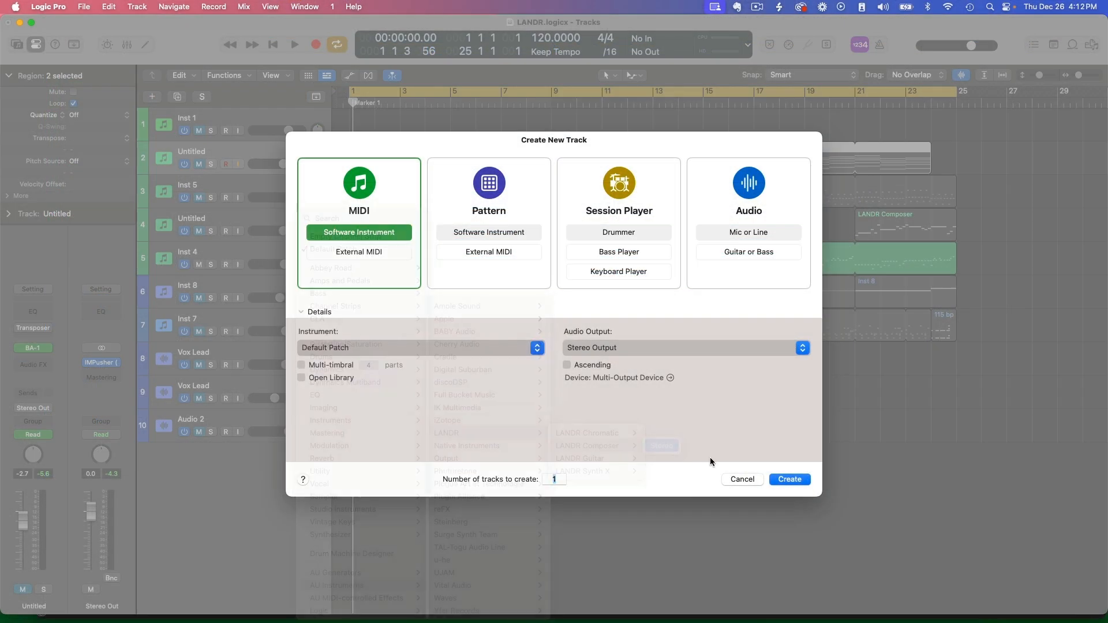
left_click(790, 479)
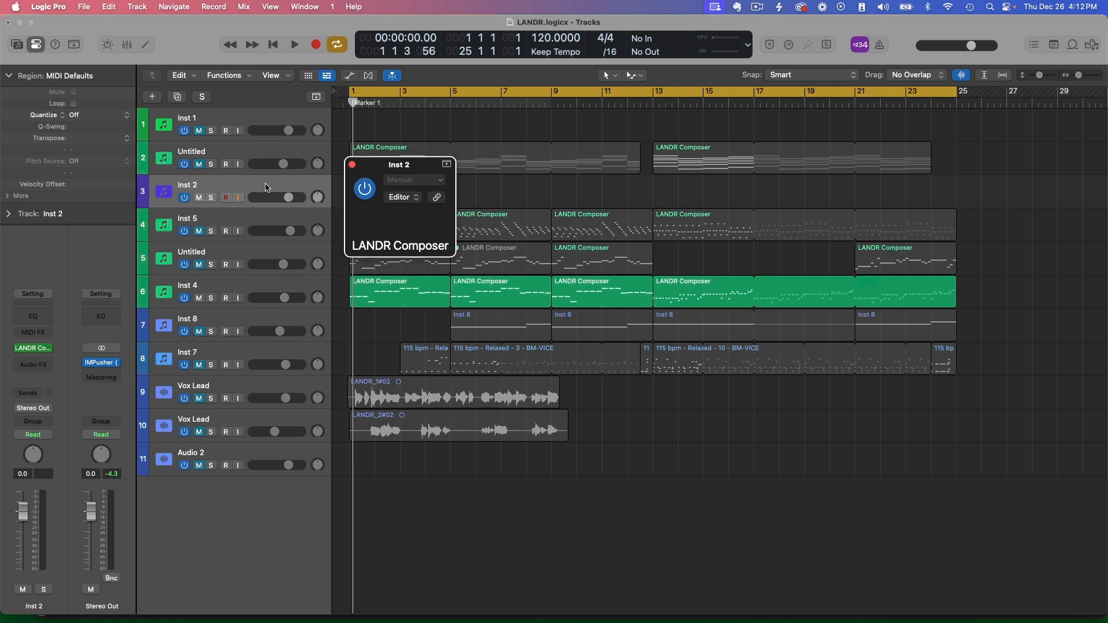
left_click_drag(268, 185, 267, 124)
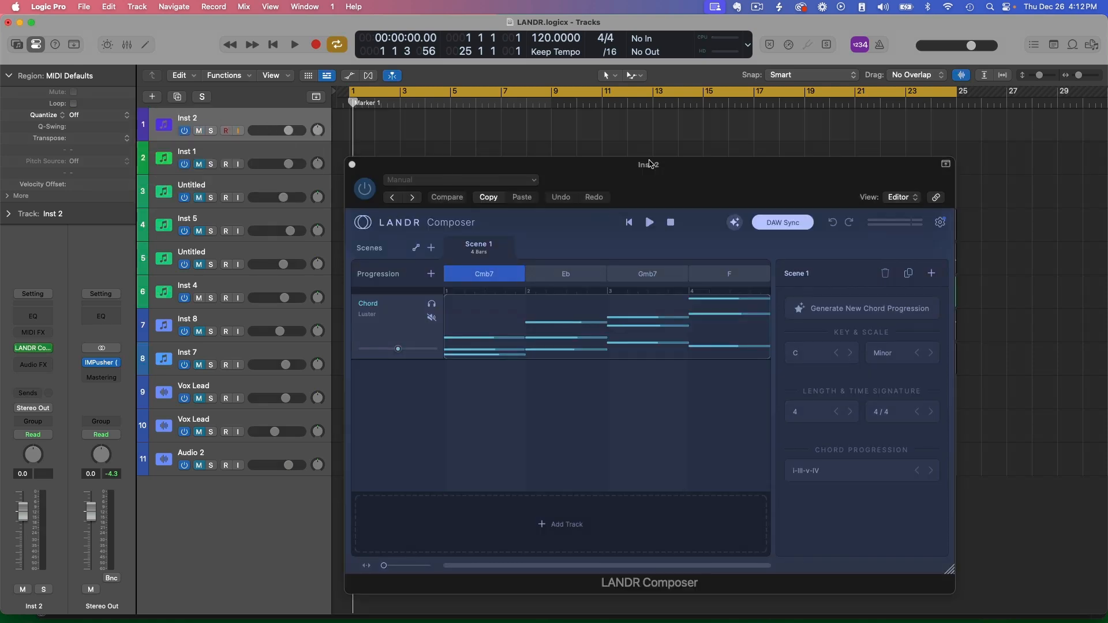
left_click_drag(650, 166, 650, 110)
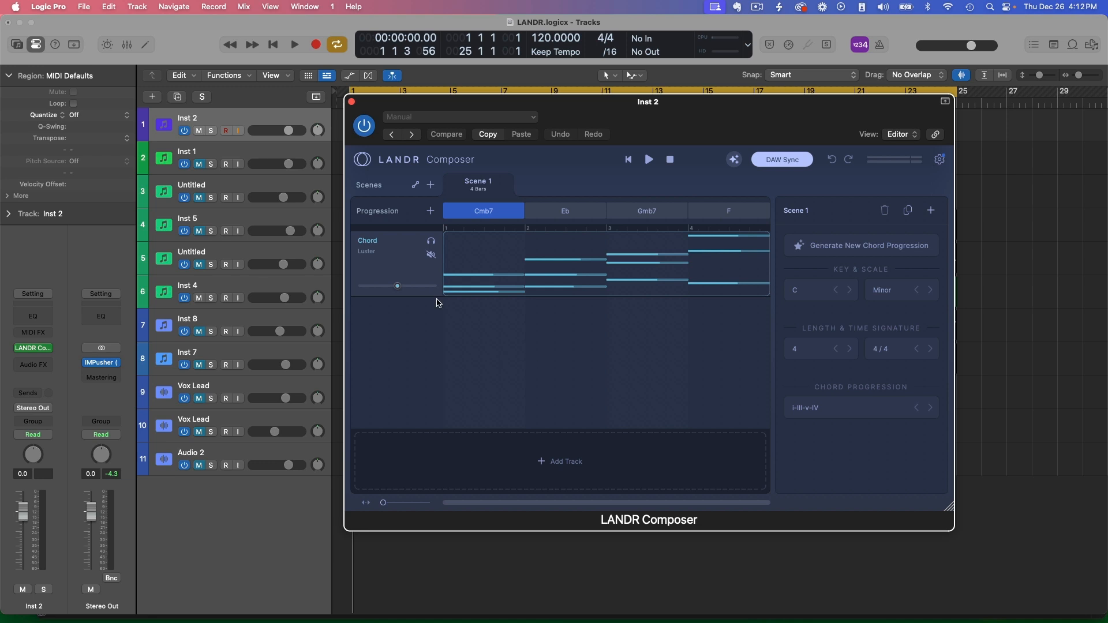
Solo the Inst 2 track and play back its chord progression.
left_click(211, 131)
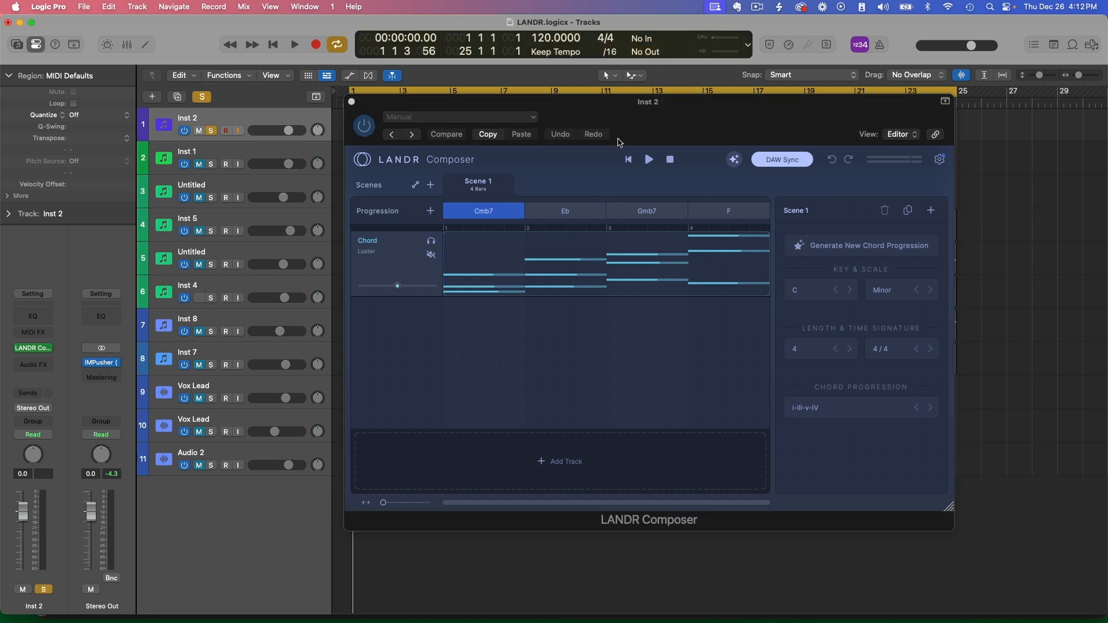
key("space")
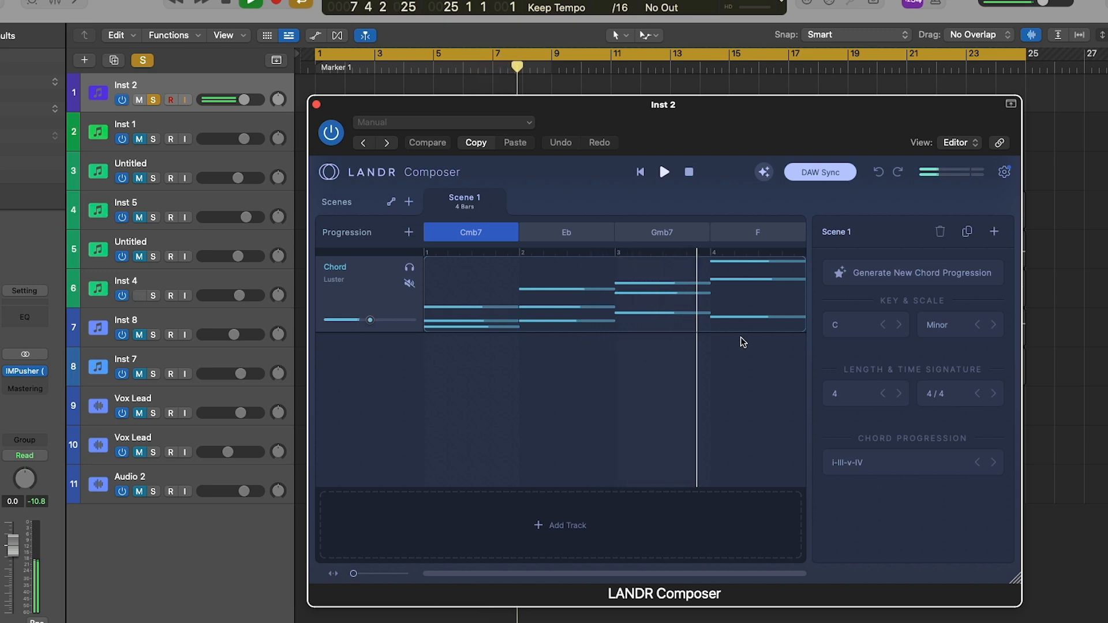
Generate several new chord progressions for Scene 1 in C Minor and audition the last one.
left_click(361, 290)
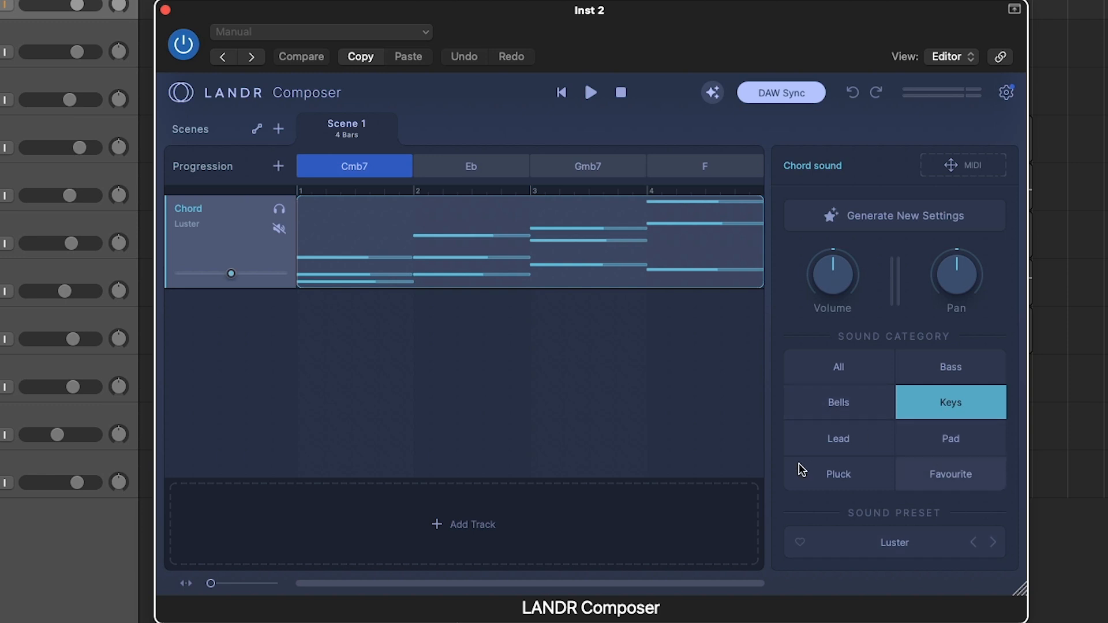
left_click(200, 165)
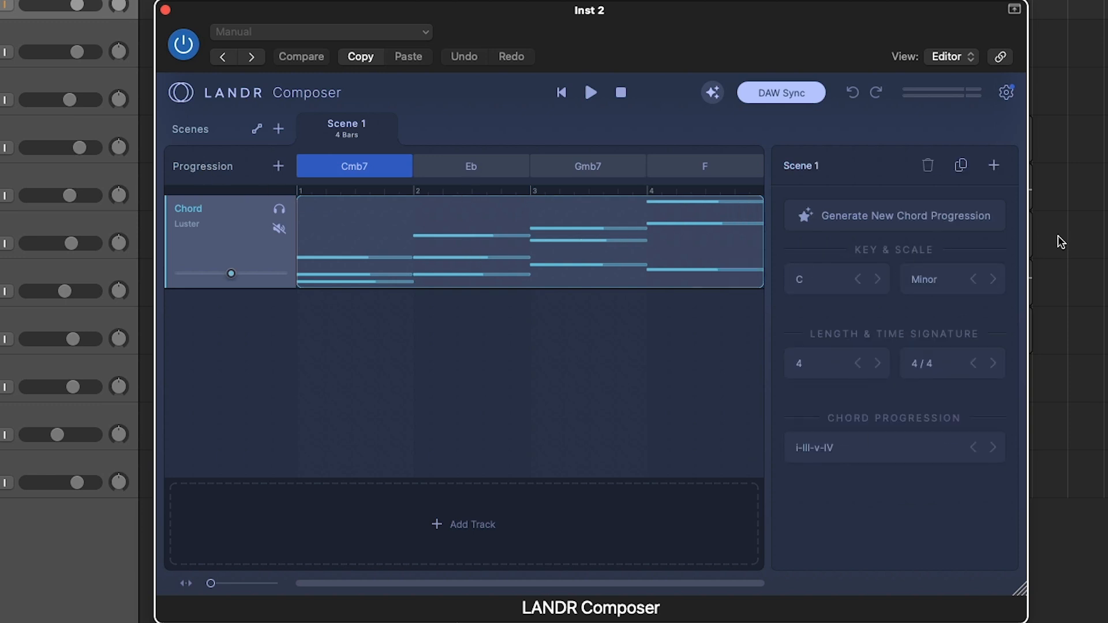
left_click(879, 220)
left_click(879, 221)
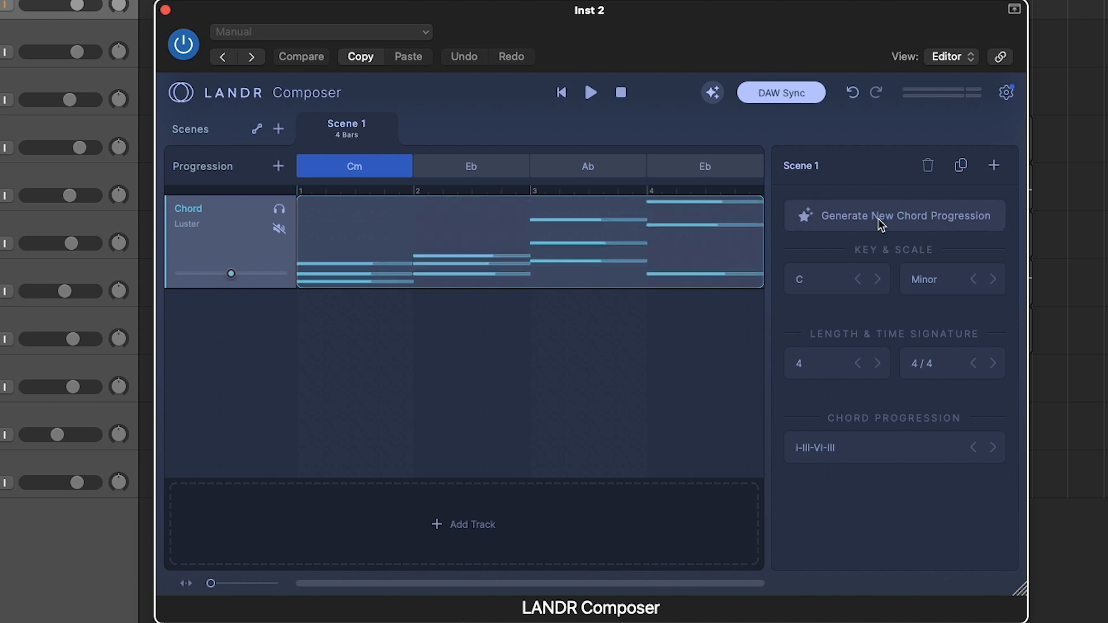
left_click(879, 220)
left_click(879, 220)
left_click(879, 218)
left_click(882, 218)
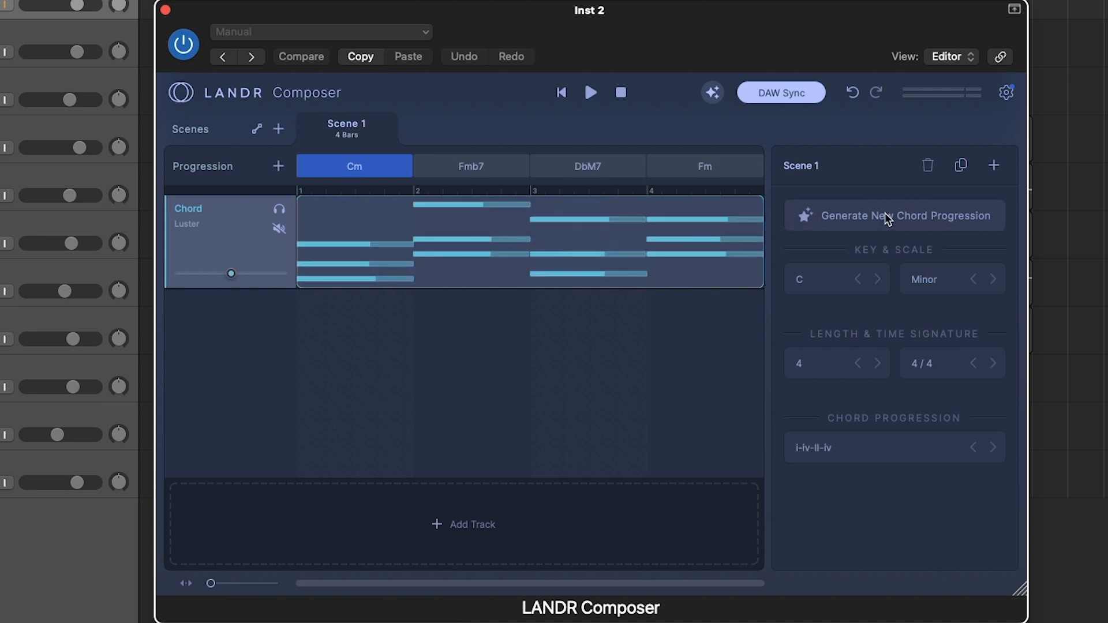
left_click(886, 219)
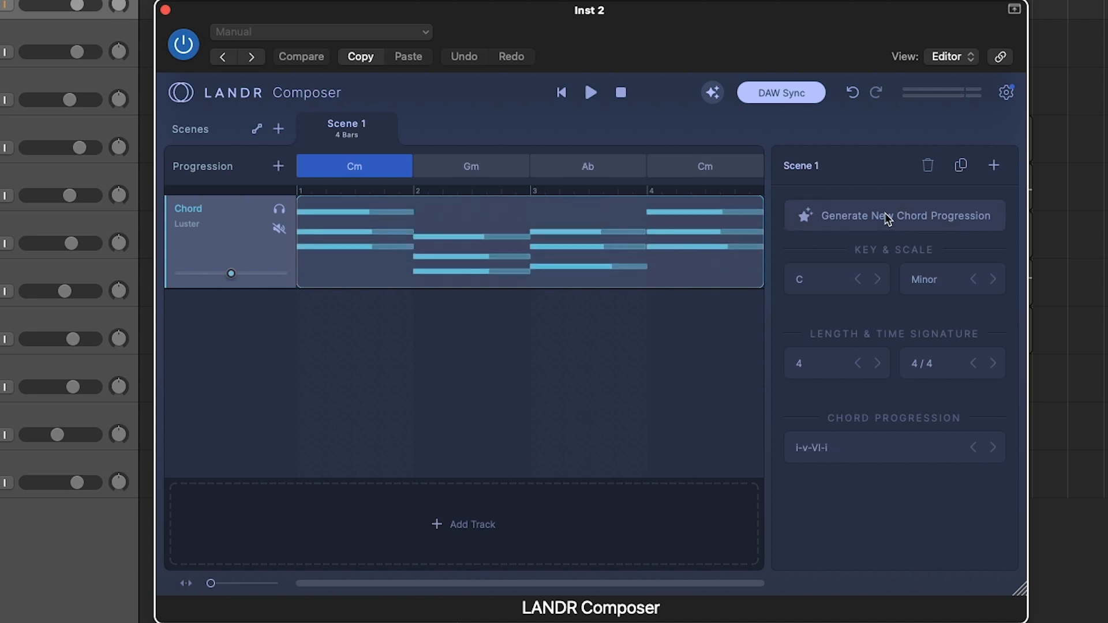
key("space")
Set the scale of Scene 1 to Lydian and generate new chord progressions in it.
left_click(835, 283)
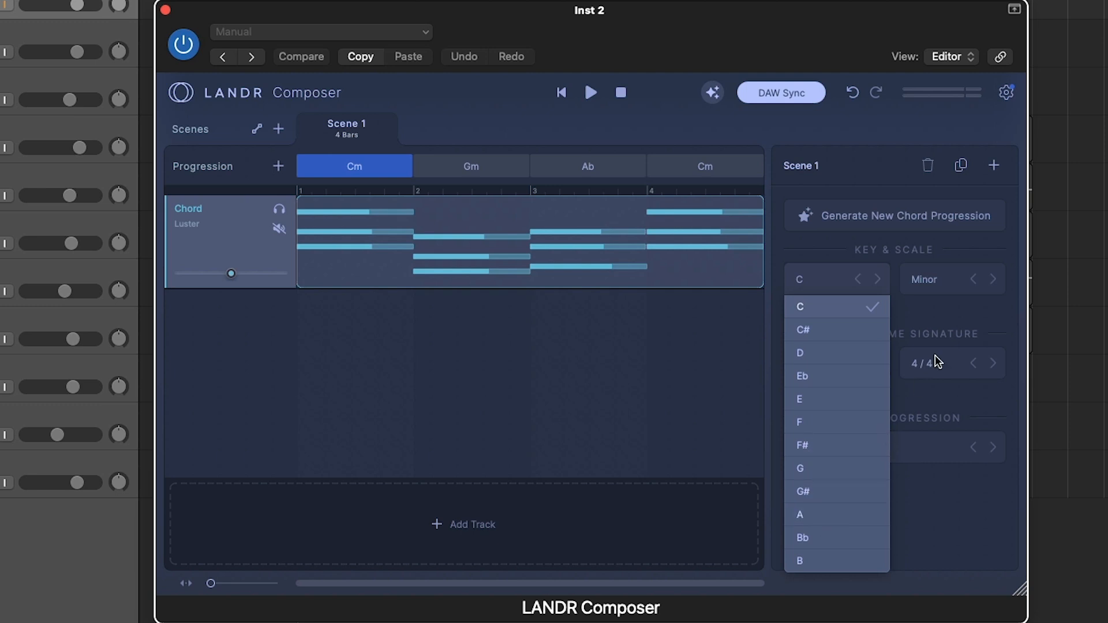
left_click(958, 285)
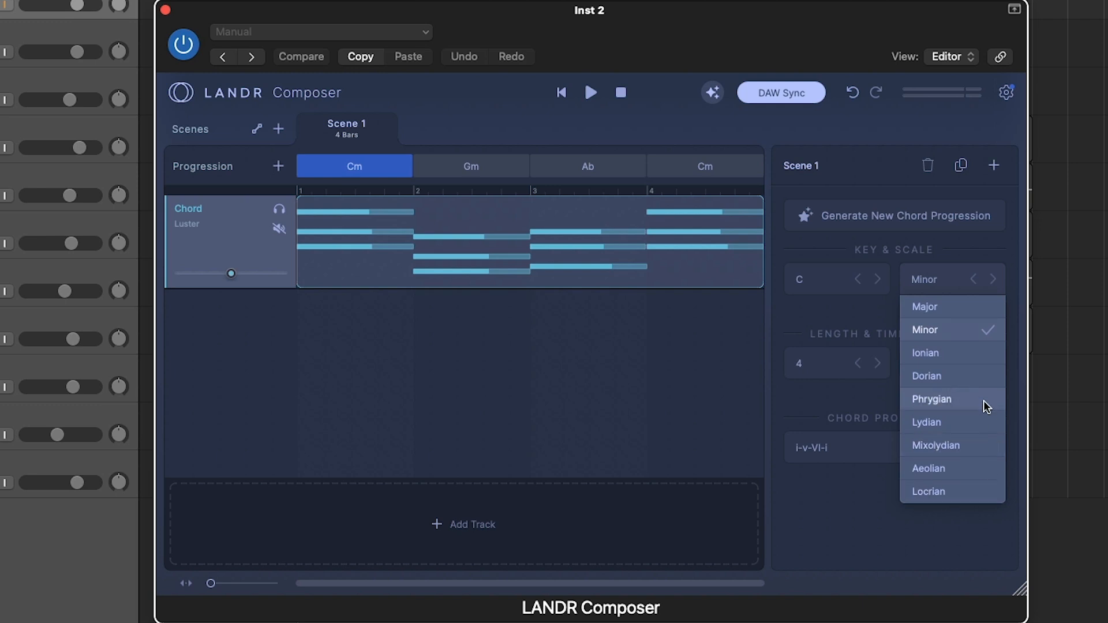
left_click(954, 420)
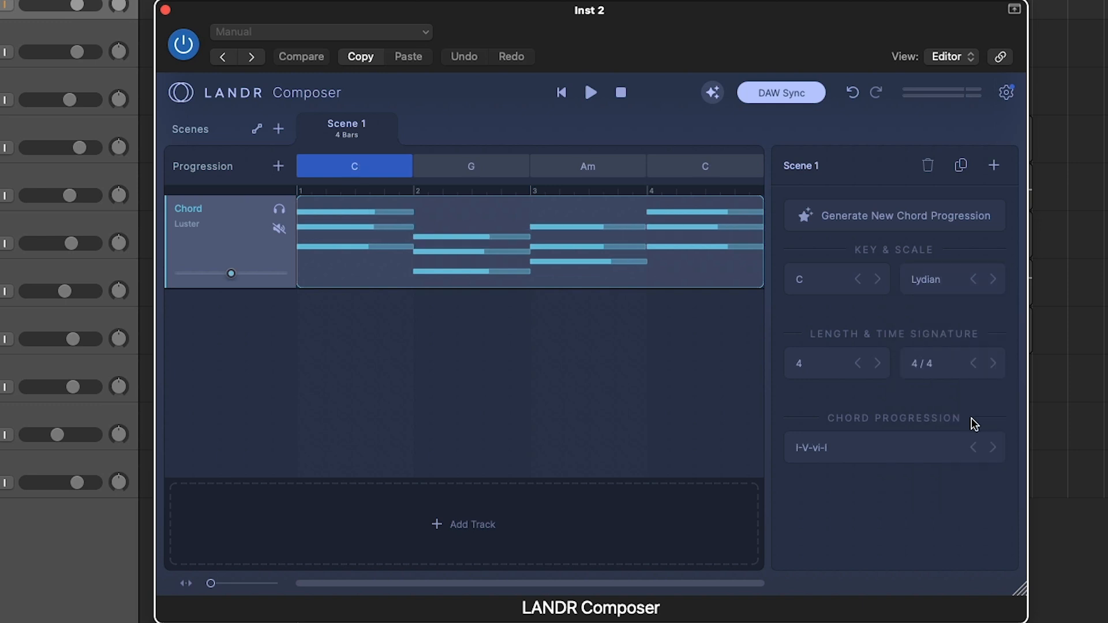
left_click(870, 215)
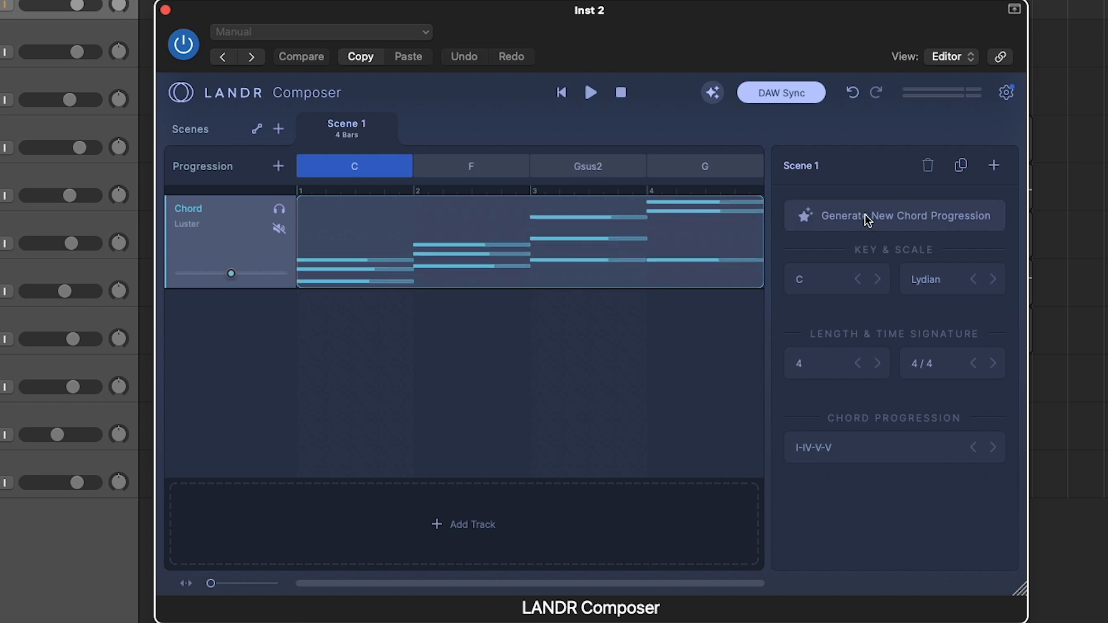
left_click(867, 218)
Set the key of Scene 1 to G, generate new Lydian chord progressions and audition the result.
left_click(819, 281)
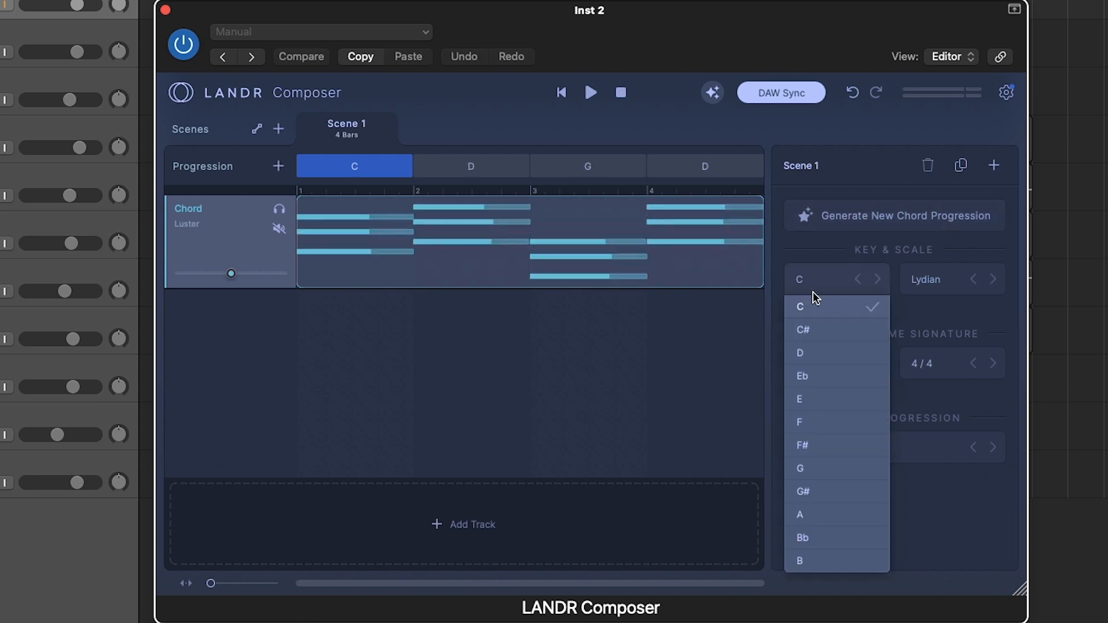
left_click(828, 464)
left_click(870, 221)
left_click(870, 222)
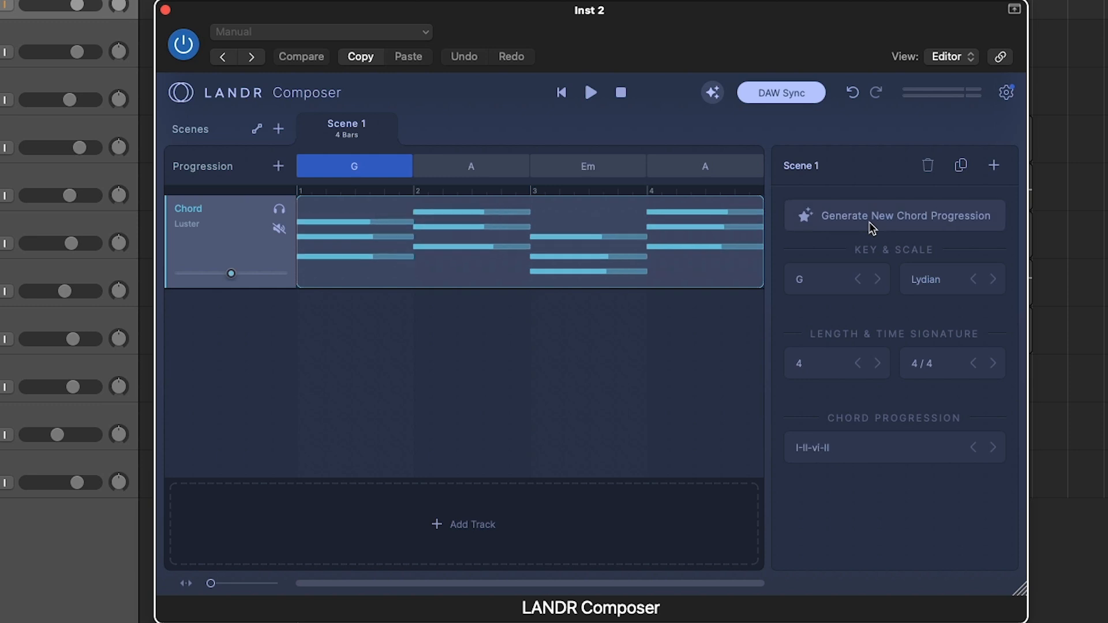
key("space")
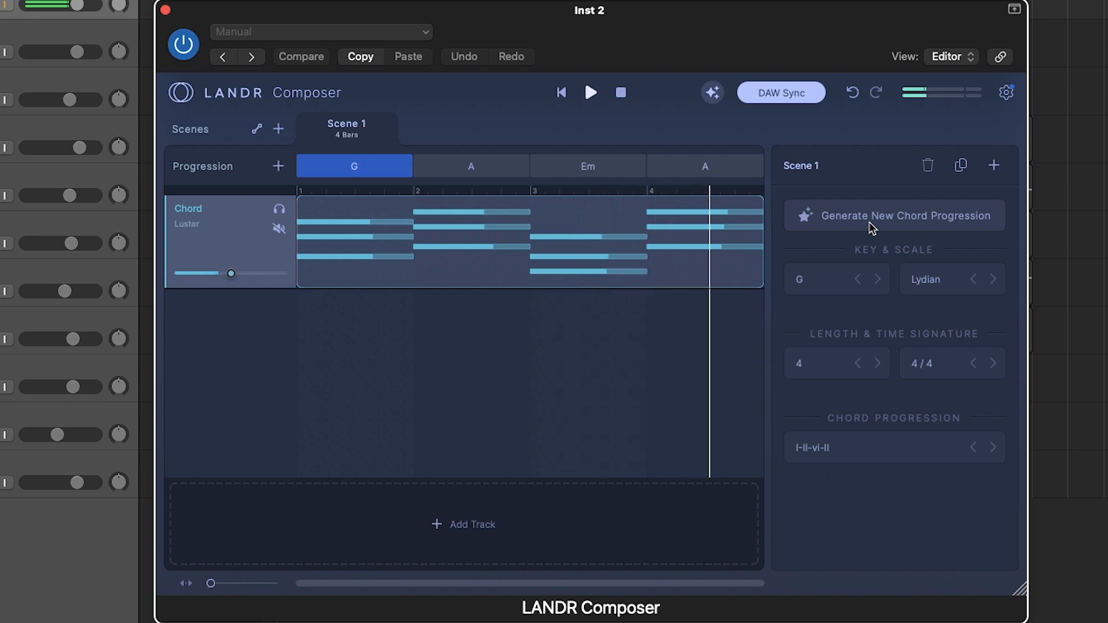
Try Scene 1 lengths of 2 and 6 bars and play back the 6-bar progression.
left_click(834, 371)
left_click(918, 315)
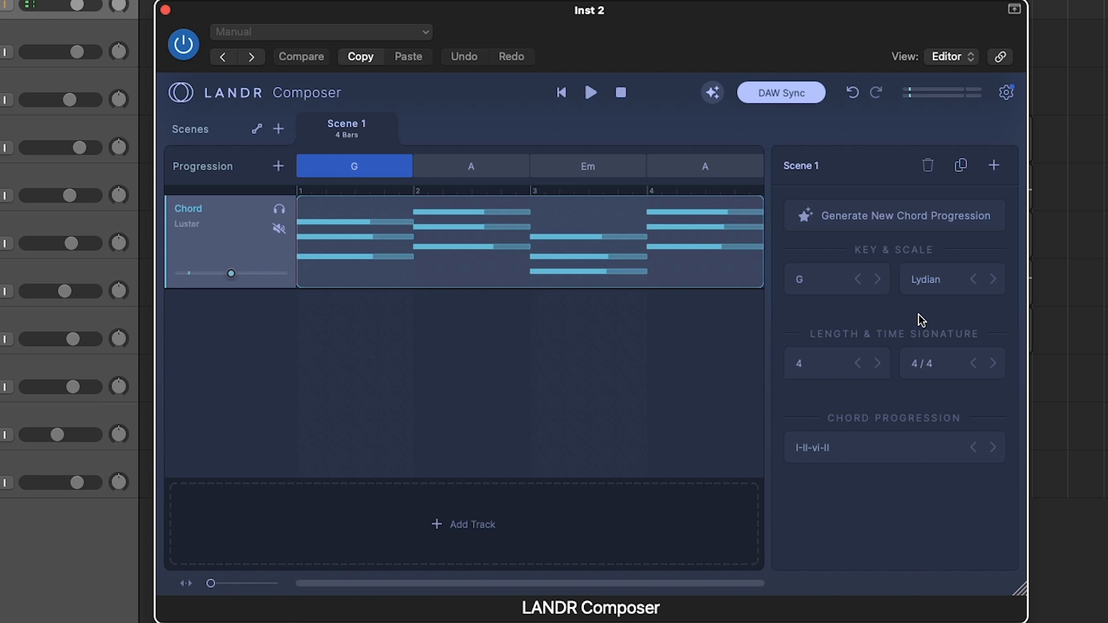
left_click(851, 370)
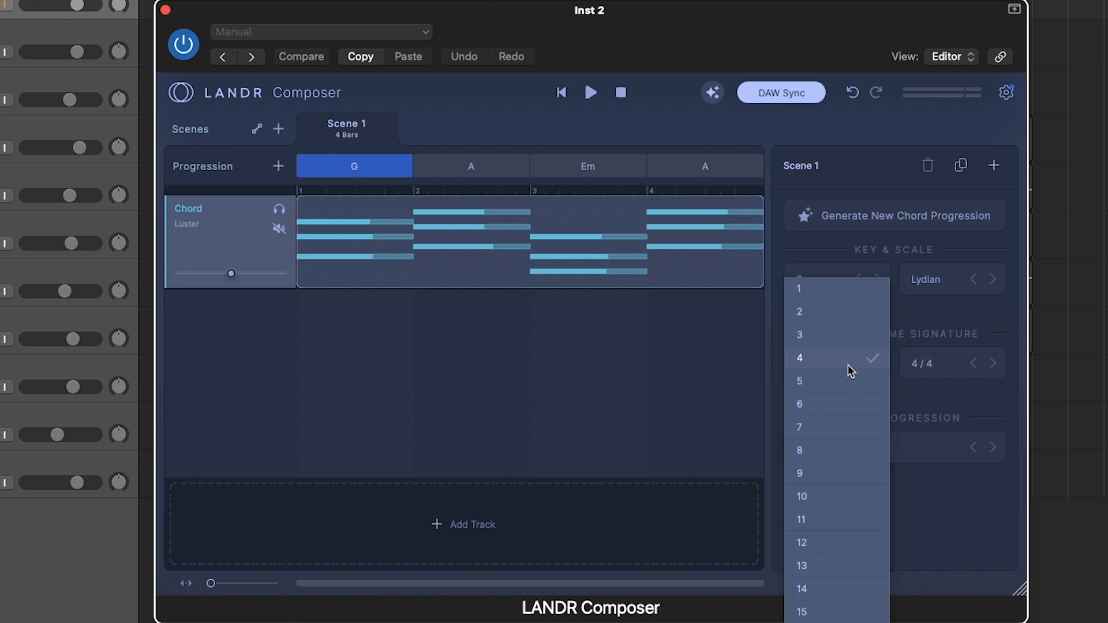
left_click(834, 312)
left_click(839, 362)
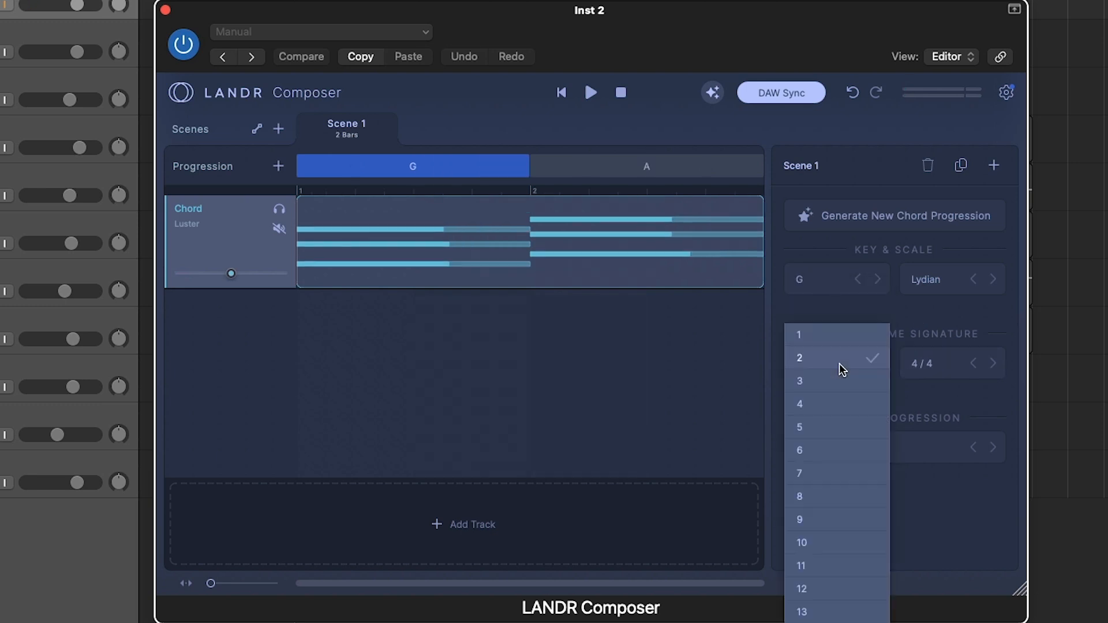
left_click(810, 449)
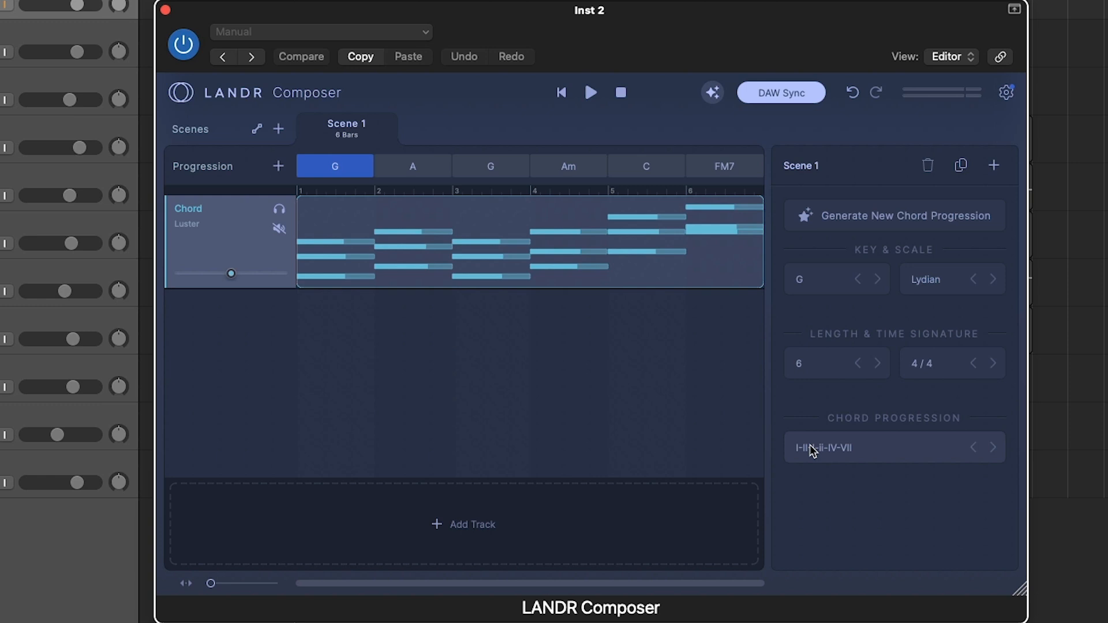
key("space")
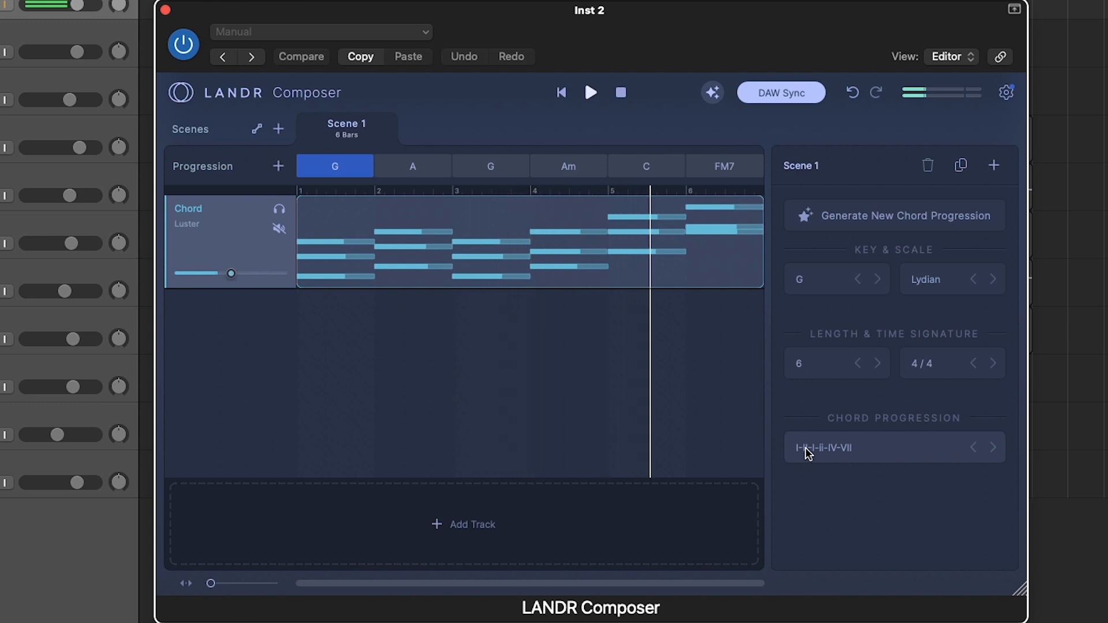
Set the length of Scene 1 to 32 bars and generate a new chord progression.
left_click(833, 364)
scroll(827, 554, "down", 5)
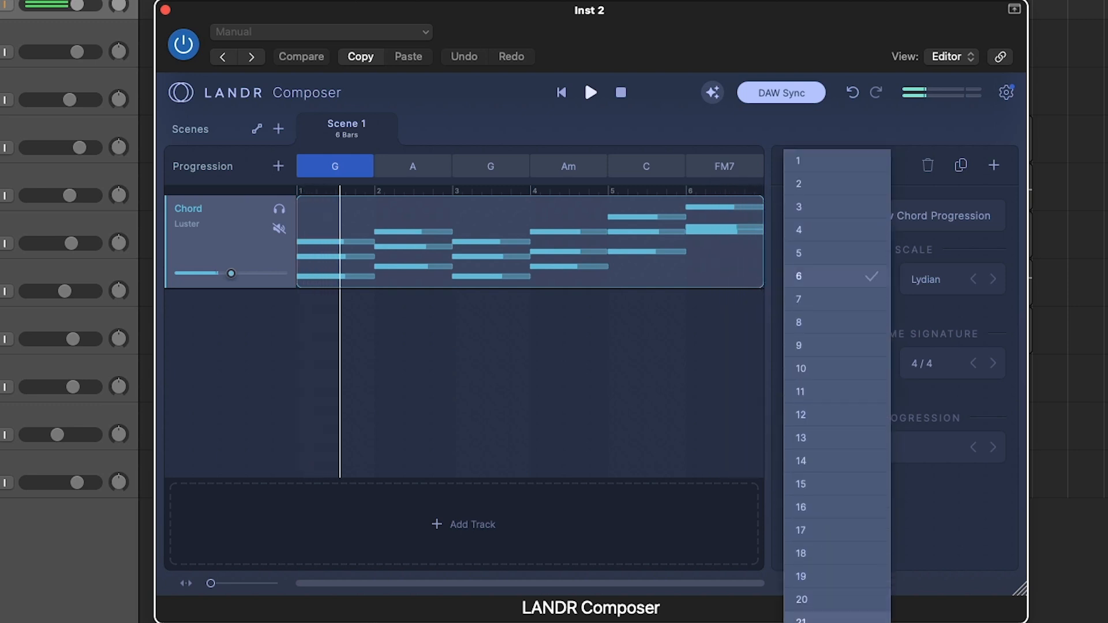
left_click(827, 622)
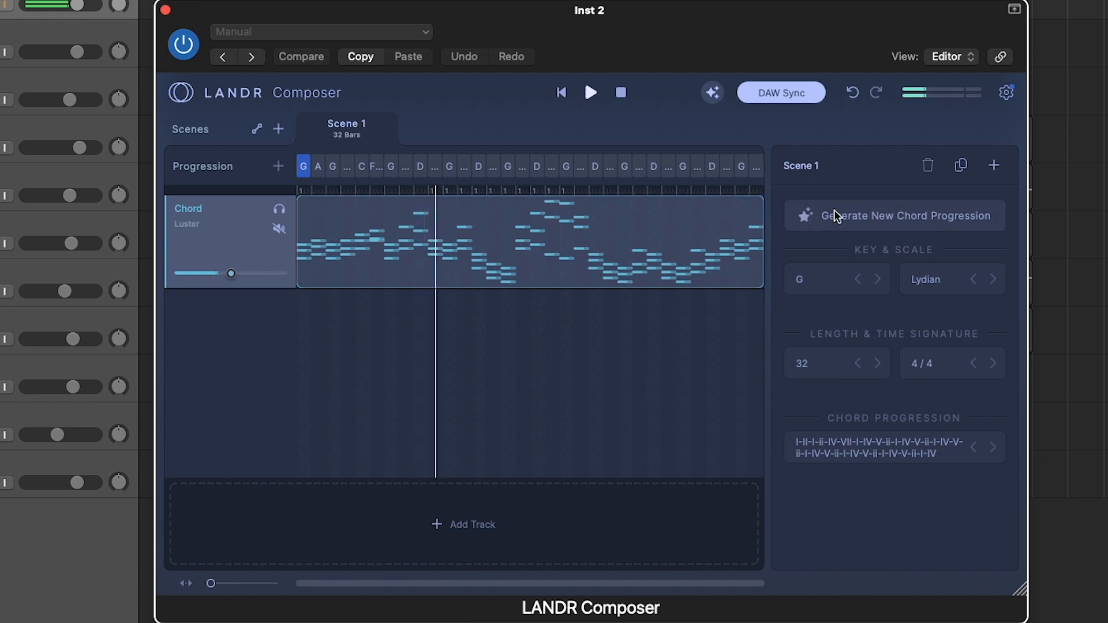
left_click(869, 217)
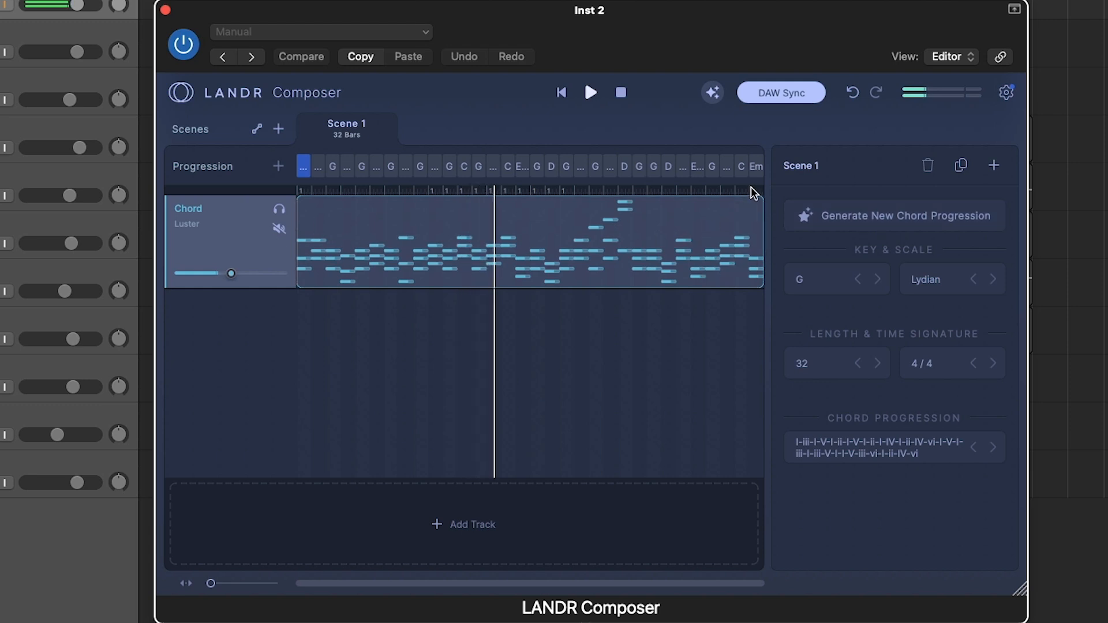
Look through the preset chord progressions and their mood and genre categories, then close the list.
left_click(946, 448)
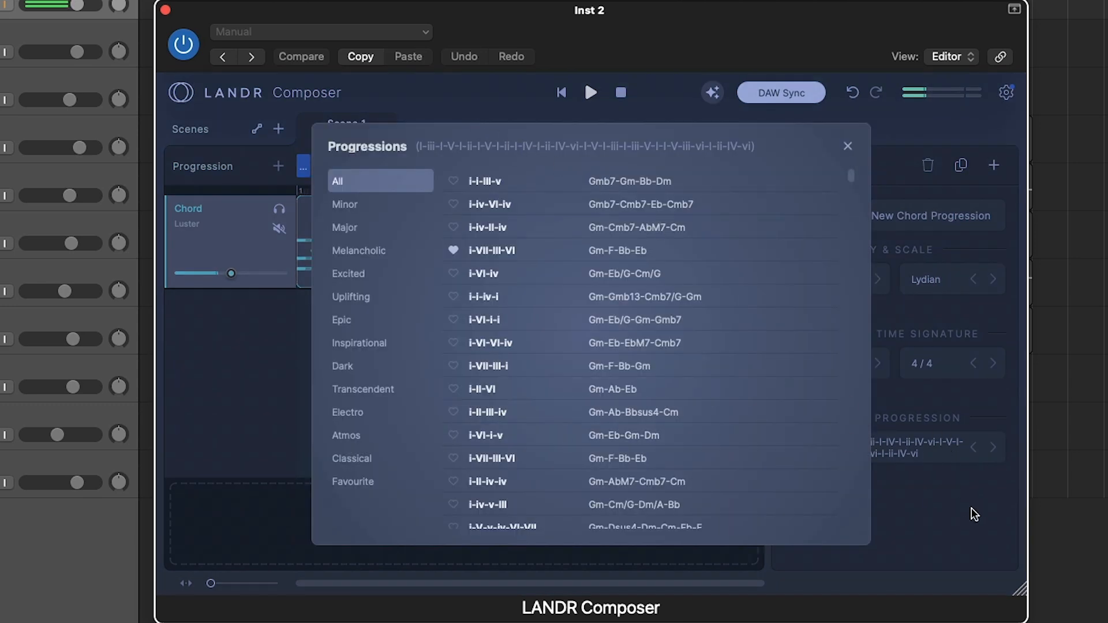
left_click(901, 541)
Set the length of Scene 1 to 4 bars and change its scale to Minor.
left_click(831, 361)
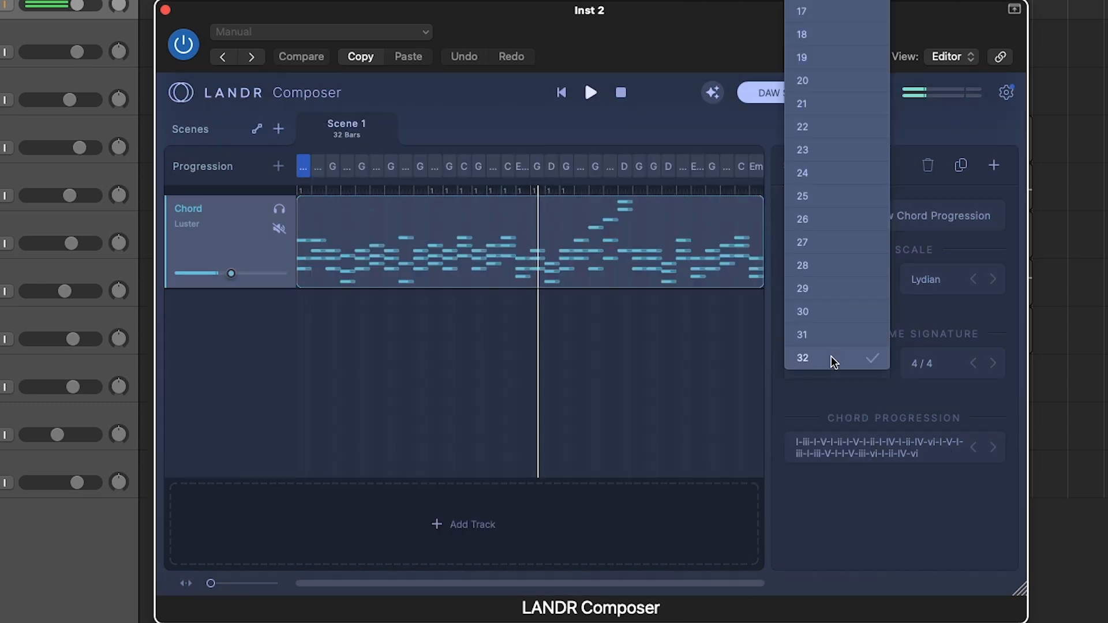
scroll(837, 185, "up", 5)
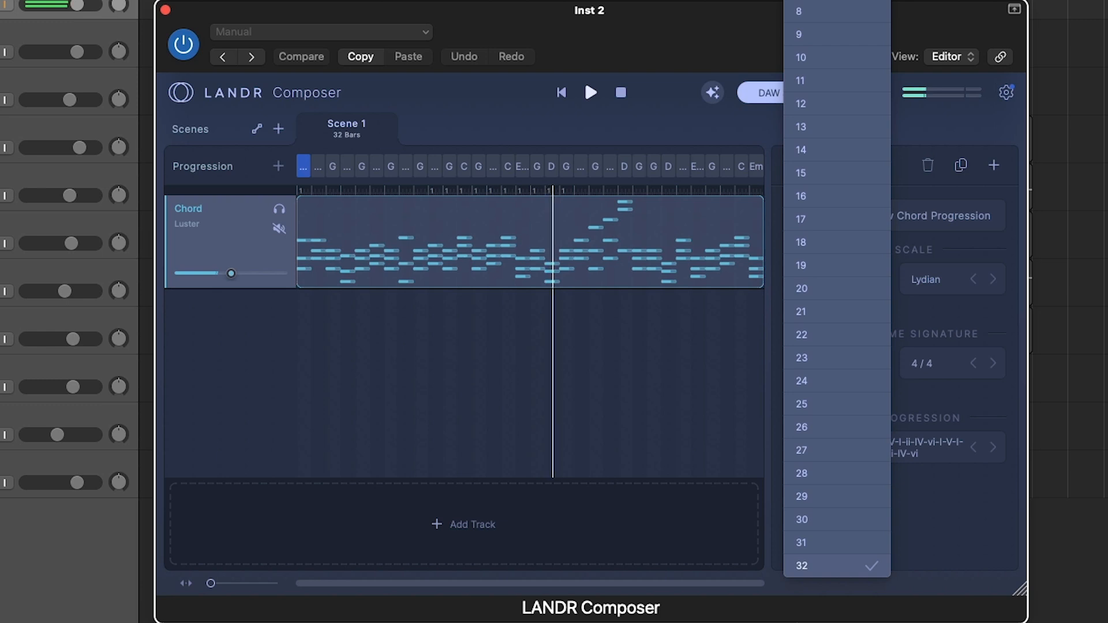
left_click(837, 3)
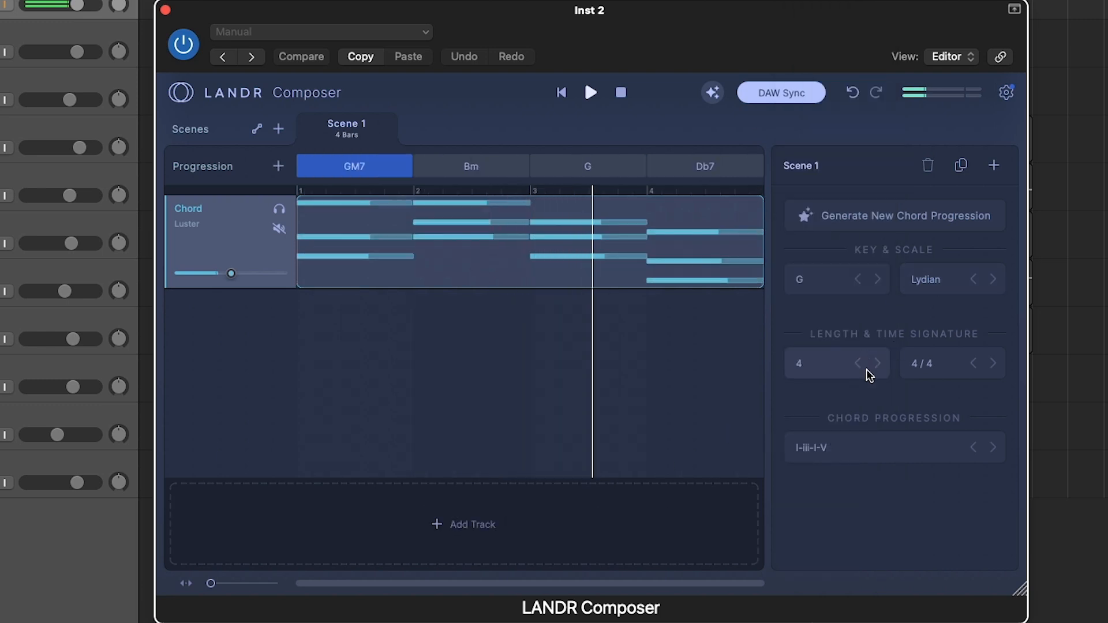
left_click(940, 274)
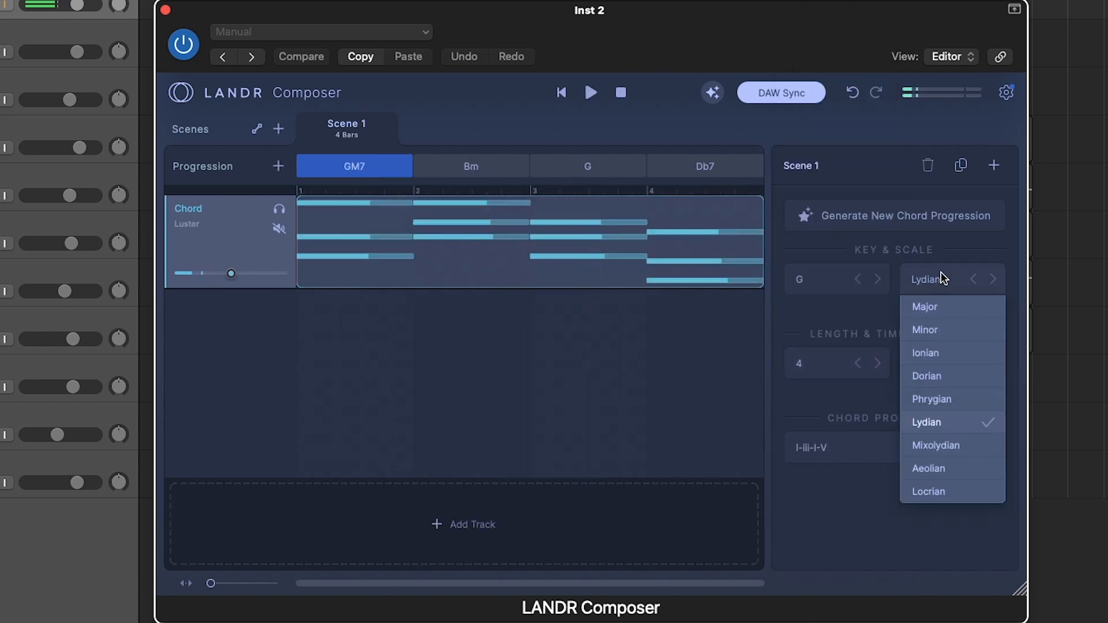
left_click(979, 331)
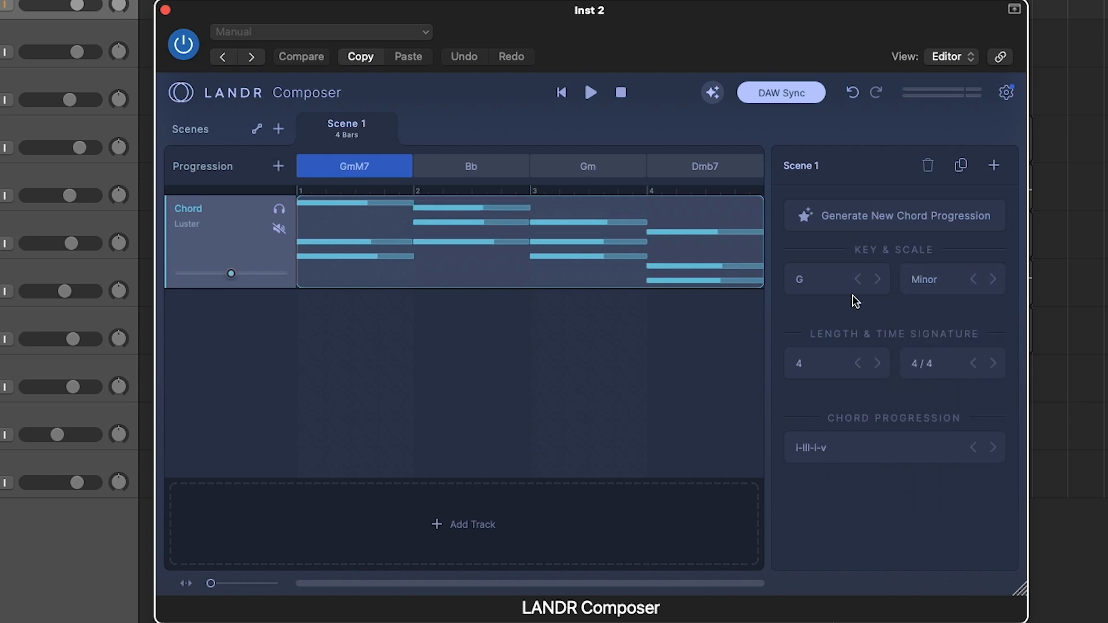
Try the Melancholic preset progression i-iv-v-v (Gm-Cm-Dm-Dm) on Scene 1 and close the progression list.
left_click(868, 445)
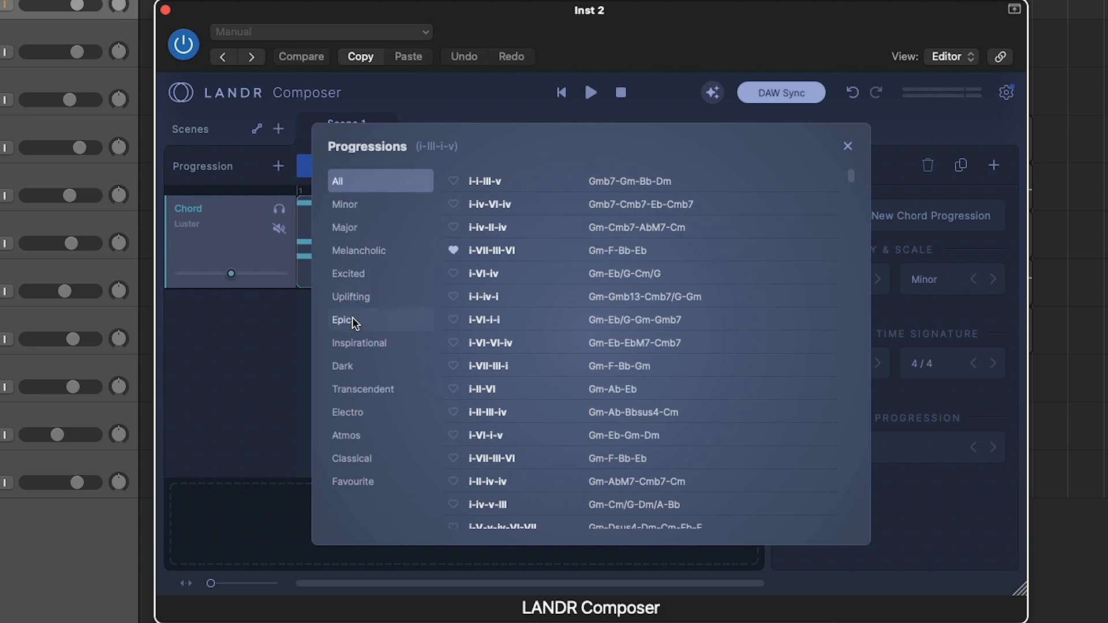
left_click(372, 254)
left_click(537, 180)
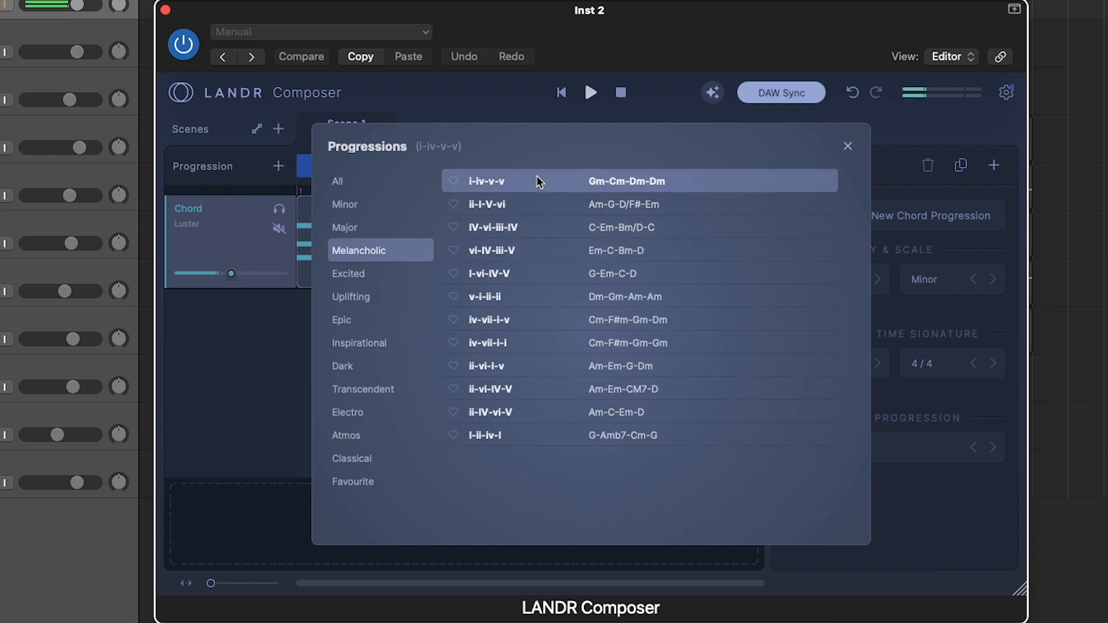
left_click(847, 146)
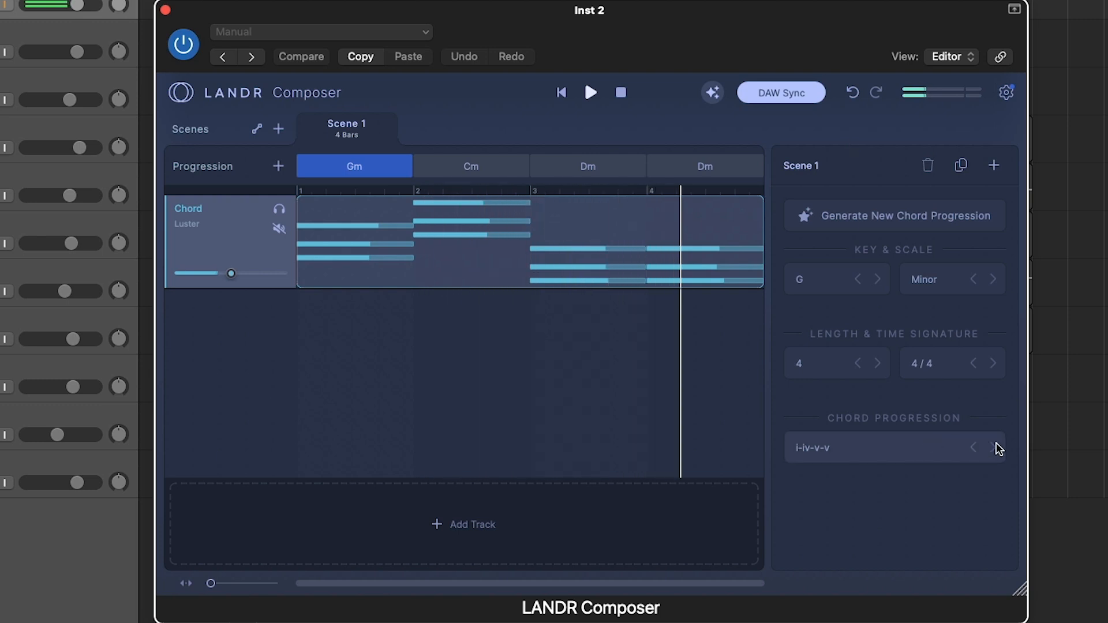
Apply the Melancholic preset progression ii-I-V-vi (Am-G-D/F#-Em) to Scene 1 and audition it.
left_click(885, 447)
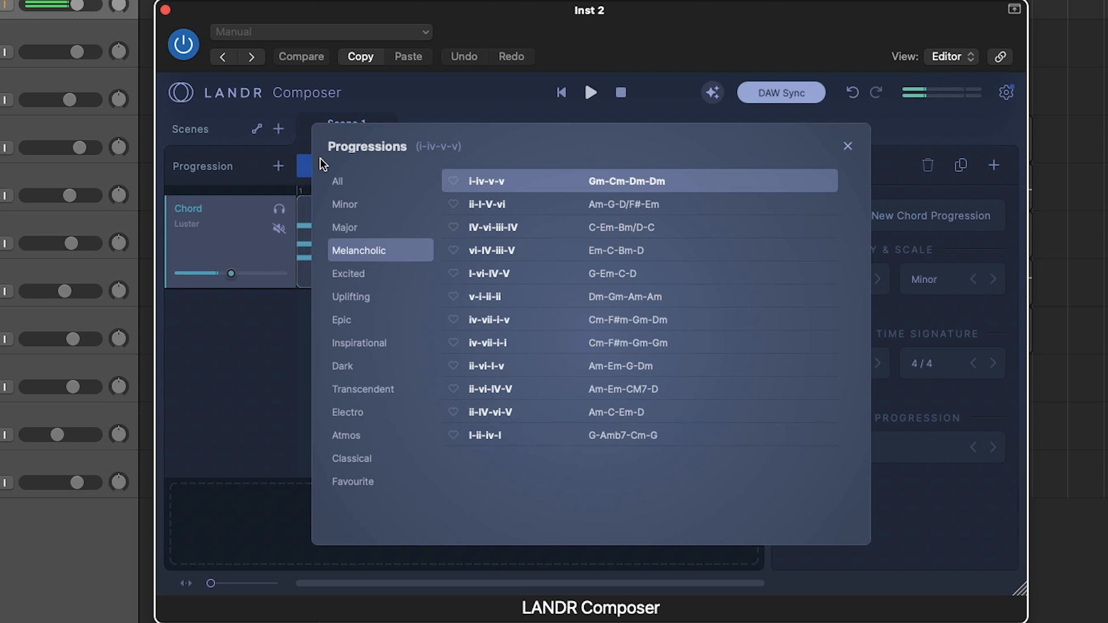
left_click(501, 205)
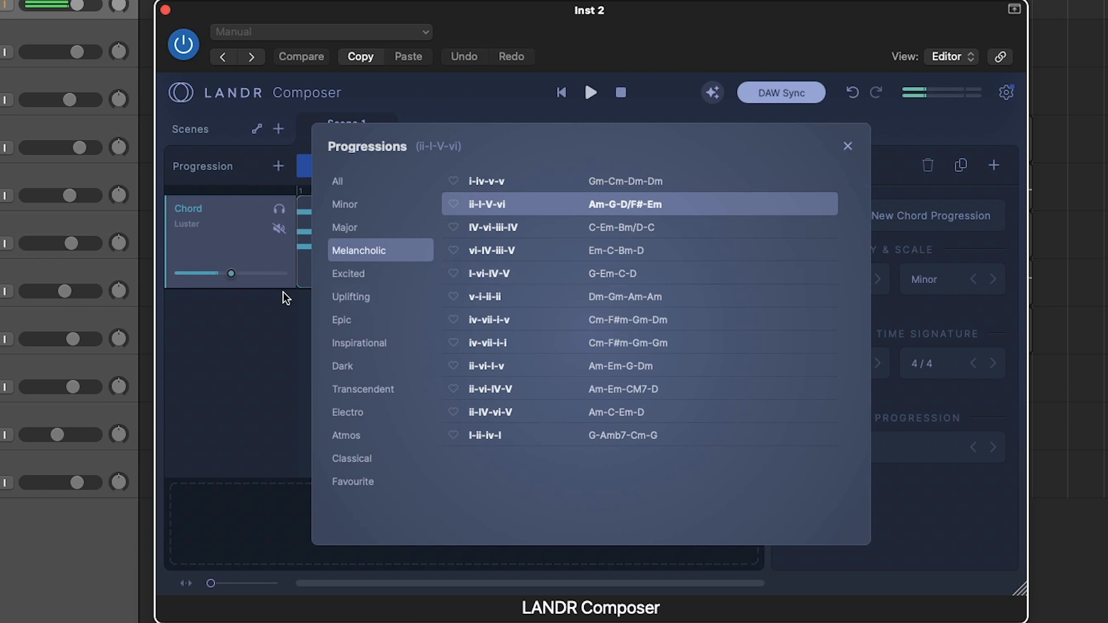
left_click(254, 301)
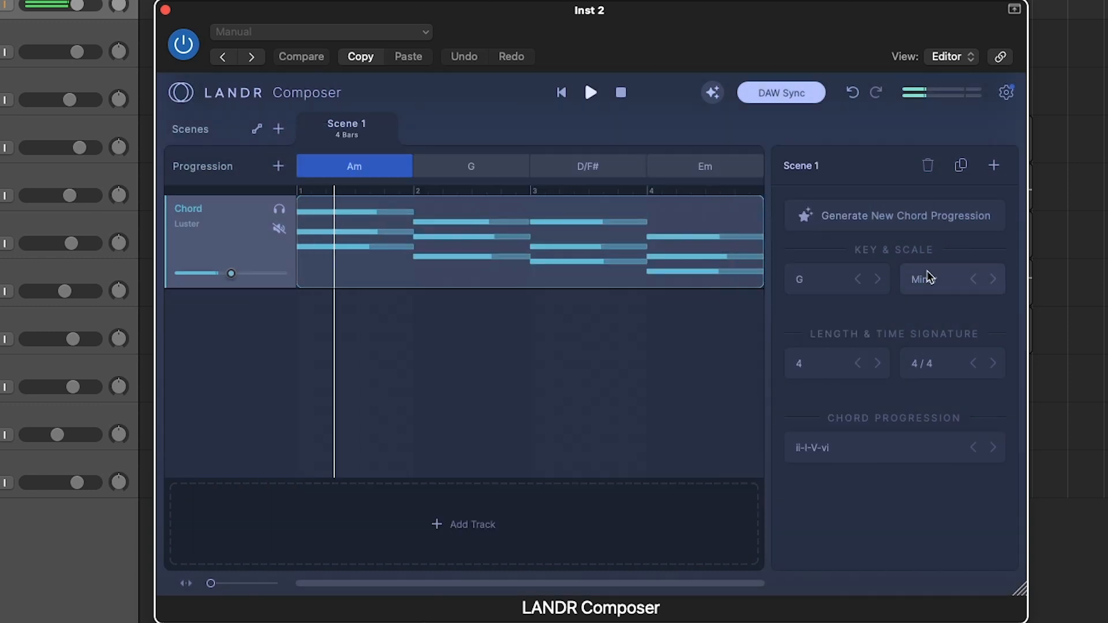
key("space")
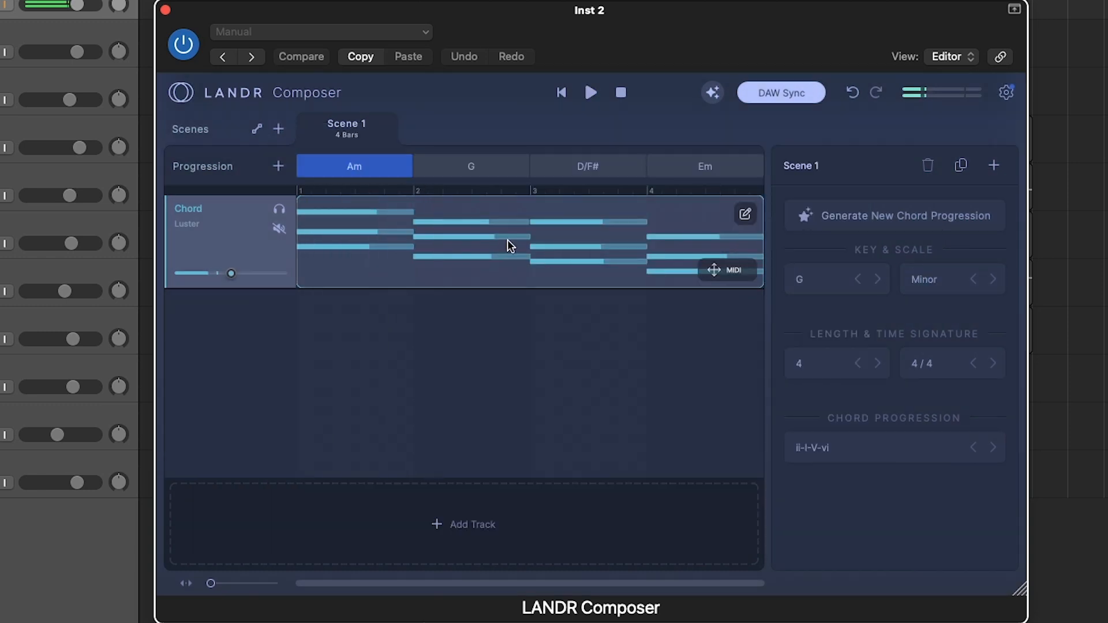
Open the chord clip for note editing and raise the middle note of the Am chord to D4 while auditioning.
left_click(745, 215)
left_click_drag(370, 326, 367, 336)
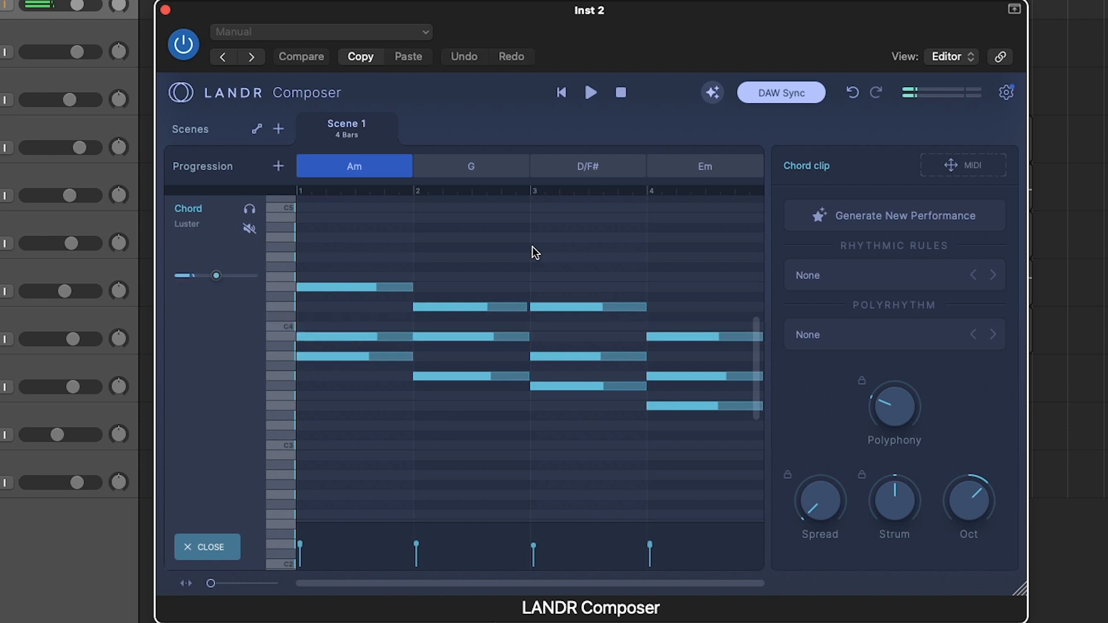
key("space")
left_click_drag(367, 336, 364, 306)
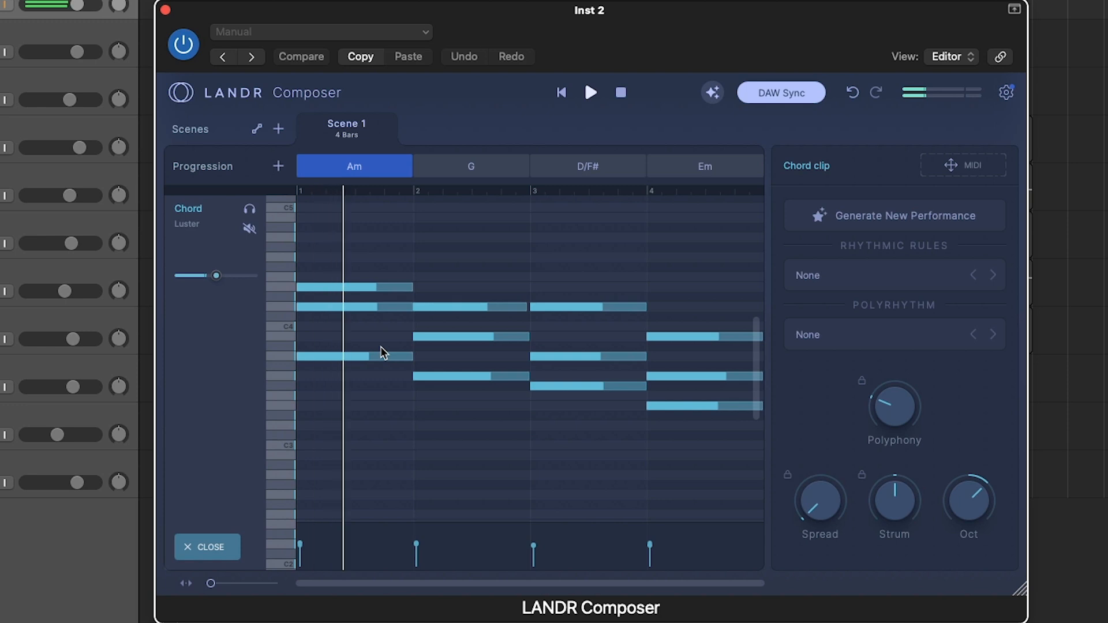
Lower the middle note of the G chord to A3 and close the chord clip's note editor.
left_click(589, 386)
left_click_drag(465, 336, 465, 352)
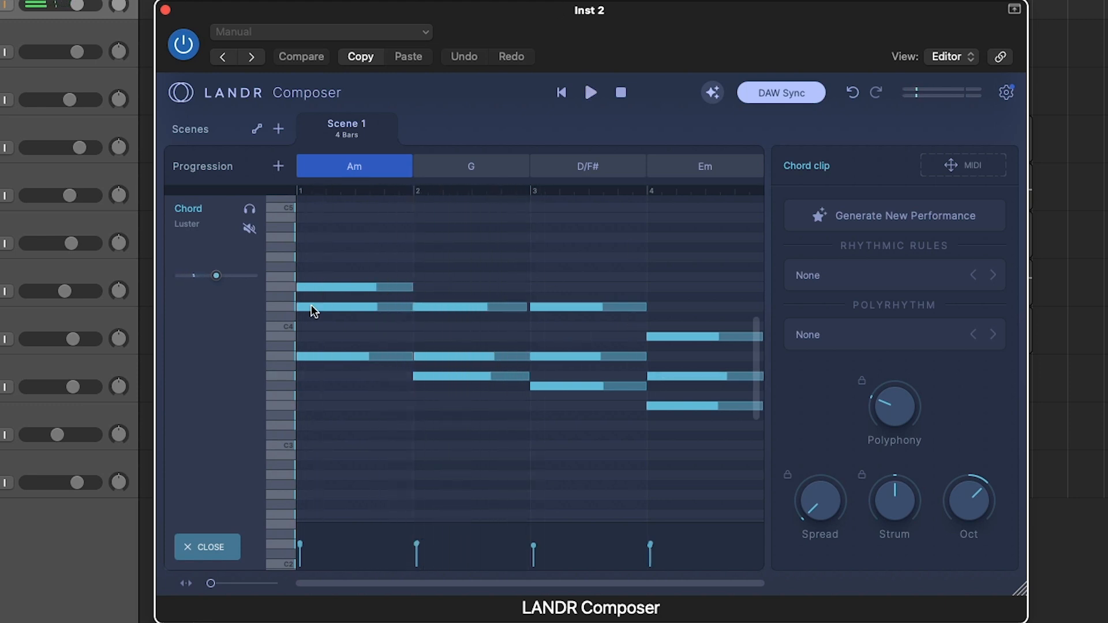
left_click(534, 167)
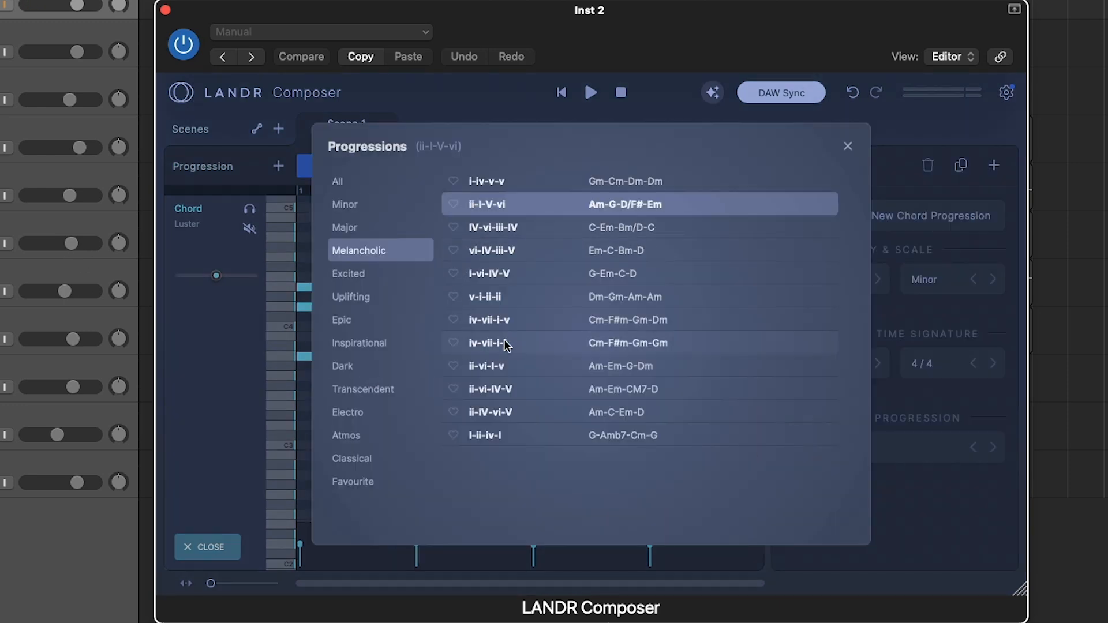
left_click(875, 501)
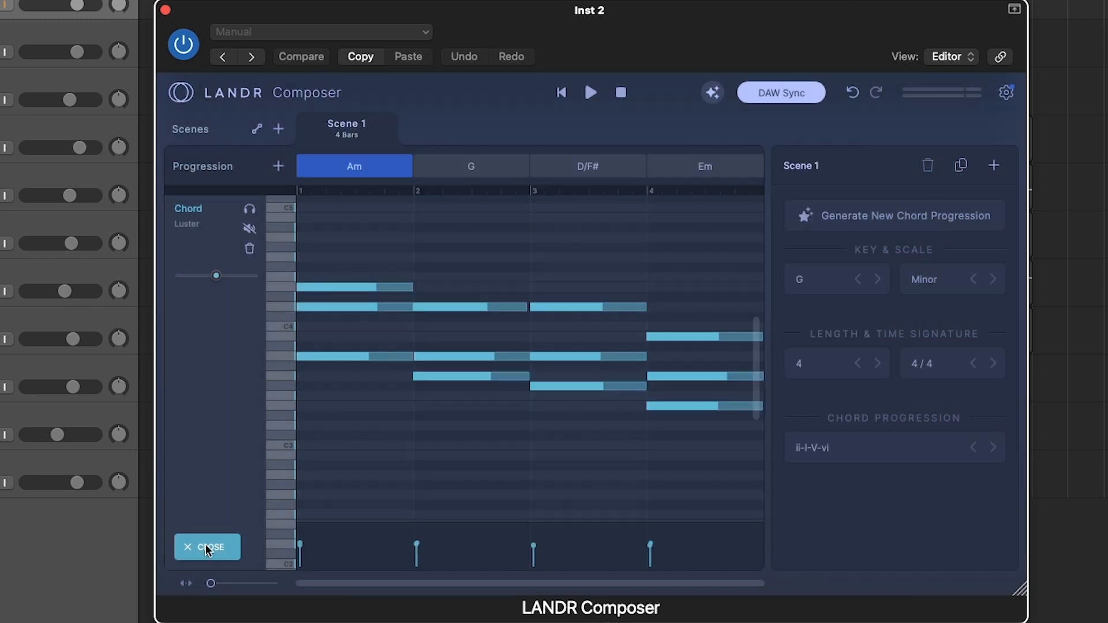
left_click(205, 544)
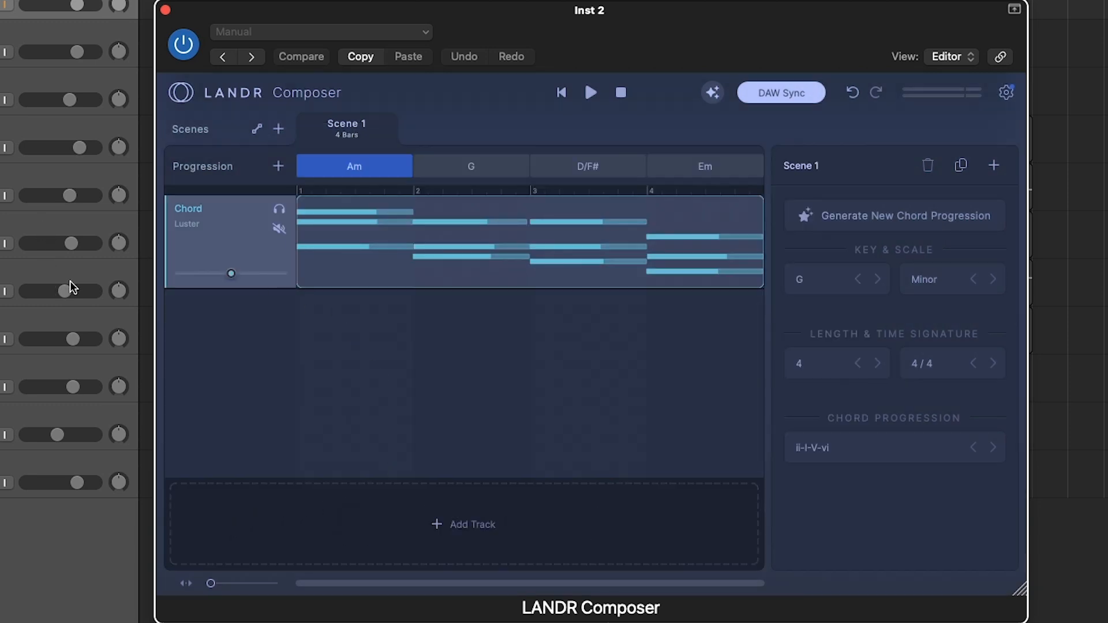
Add a Bass track to the scene and give it the Brassy bass sound.
mouse_move(499, 538)
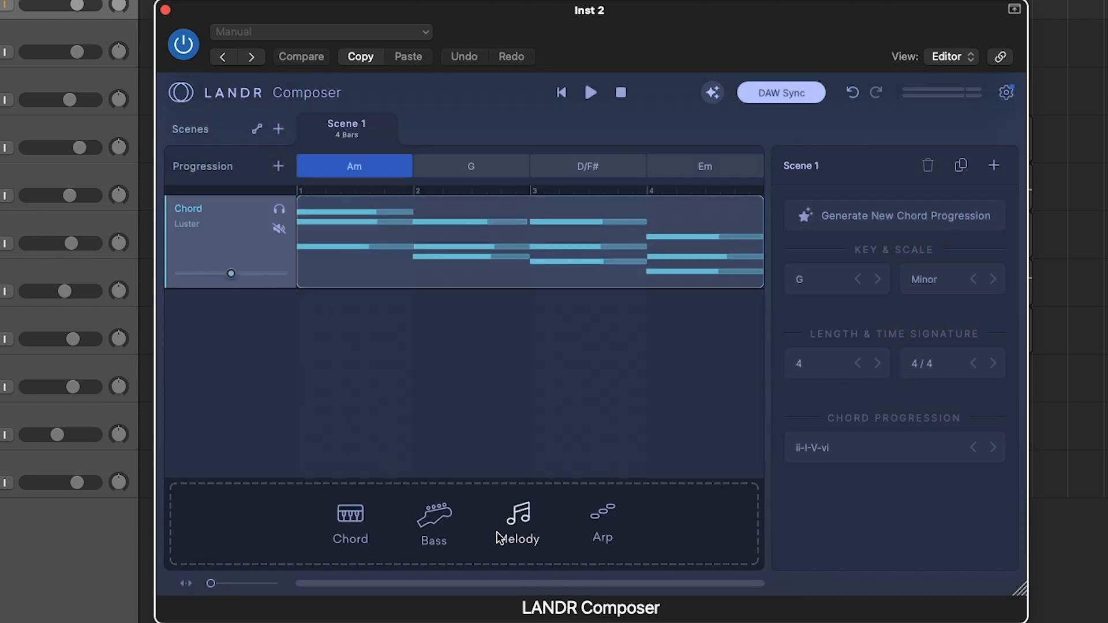
left_click(435, 515)
key("space")
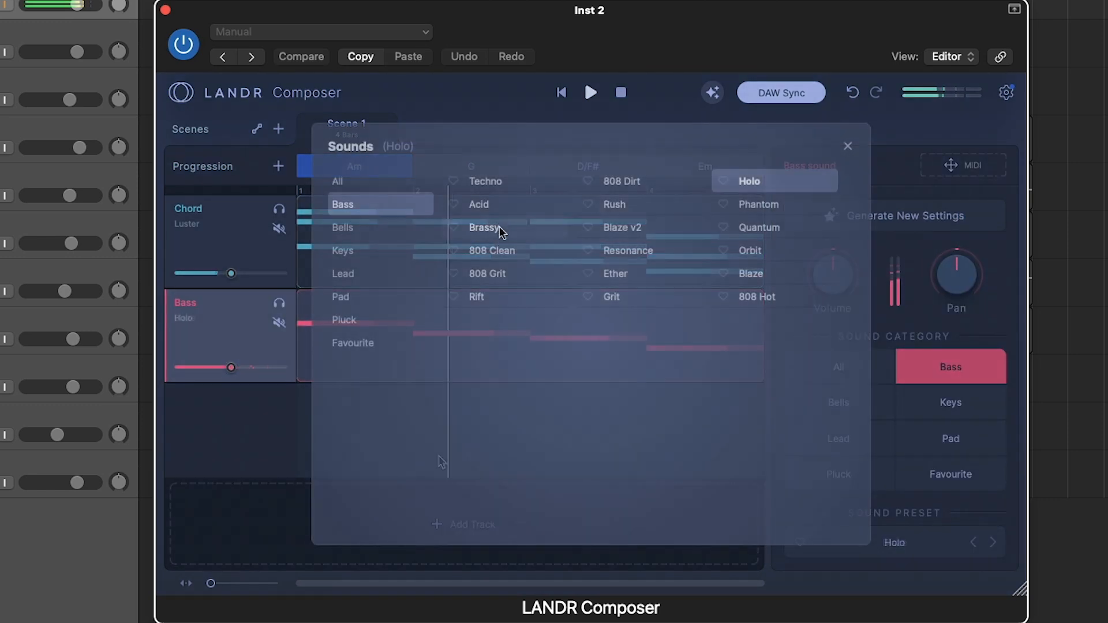
left_click(498, 227)
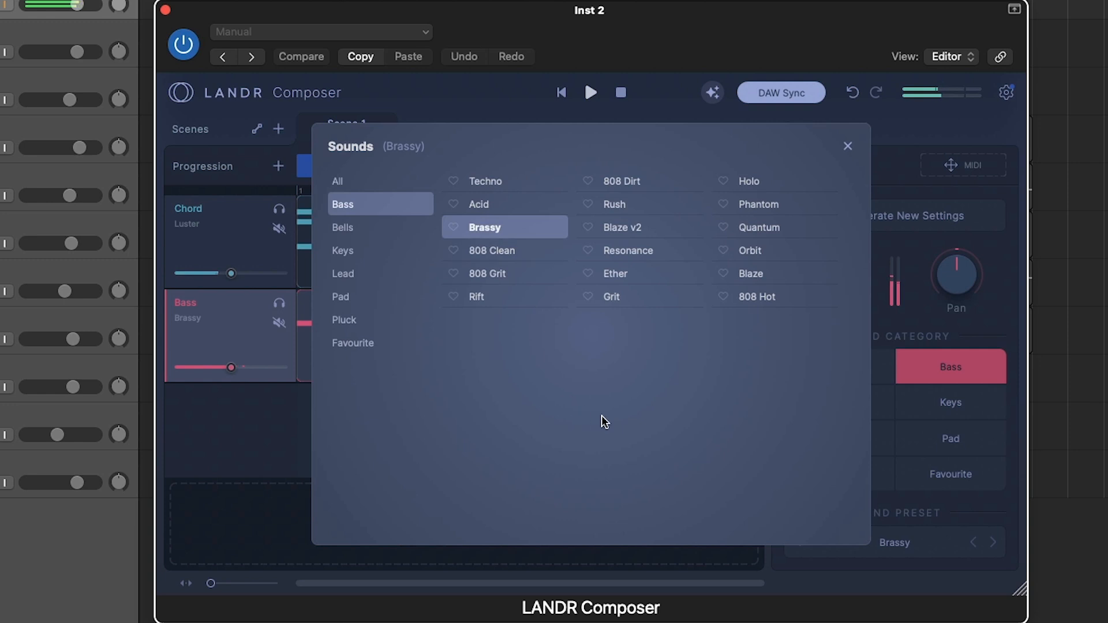
left_click(494, 90)
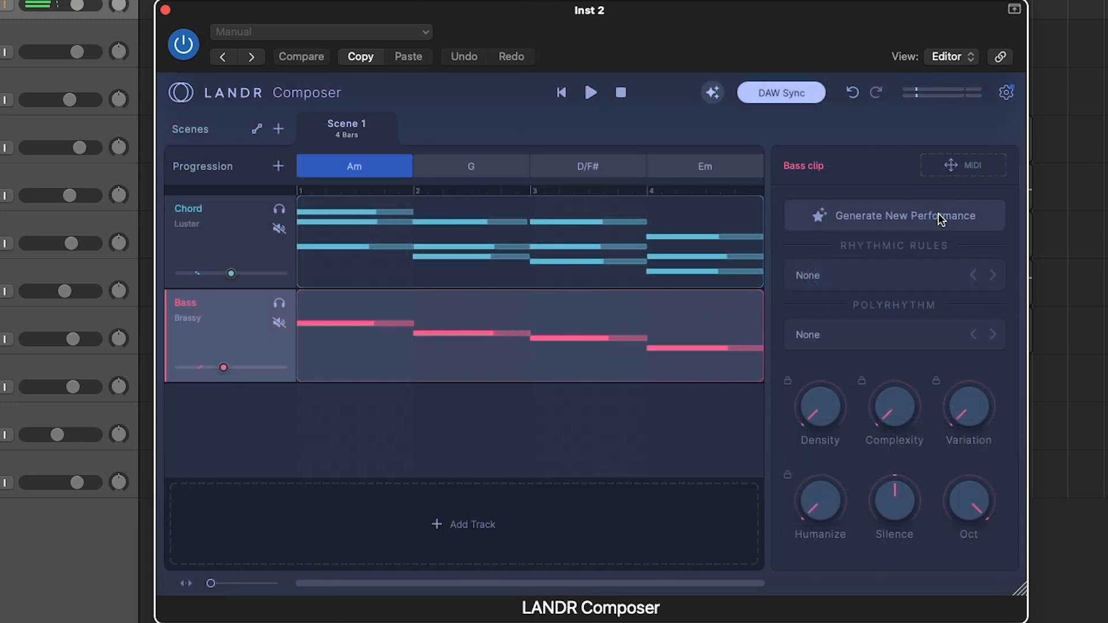
Generate several new performances for the bass clip and audition them together with the chords.
left_click(940, 219)
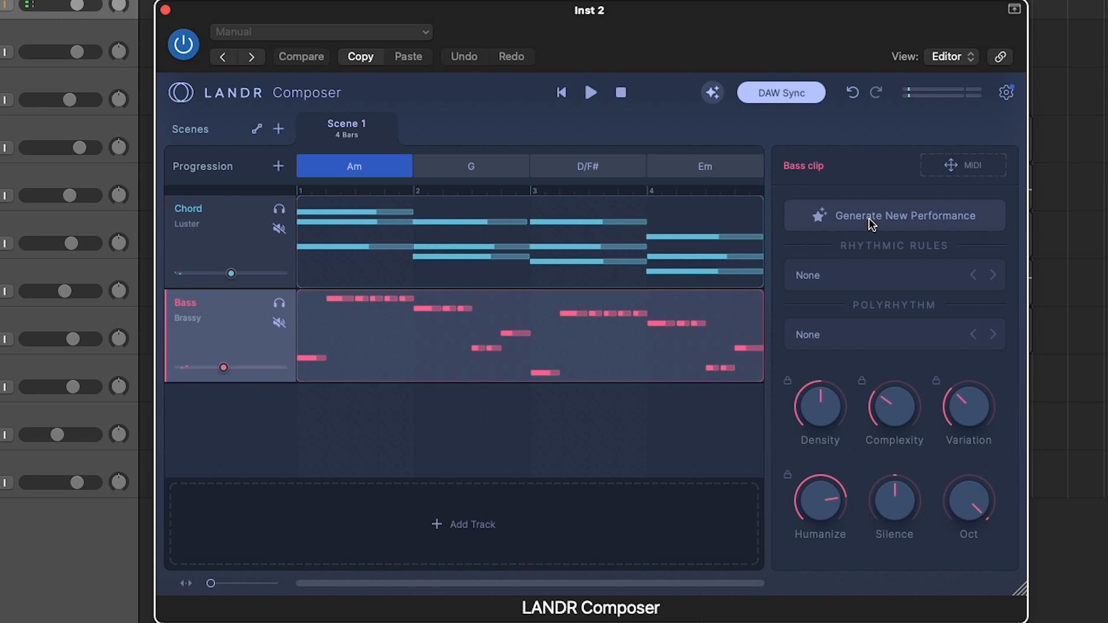
key("space")
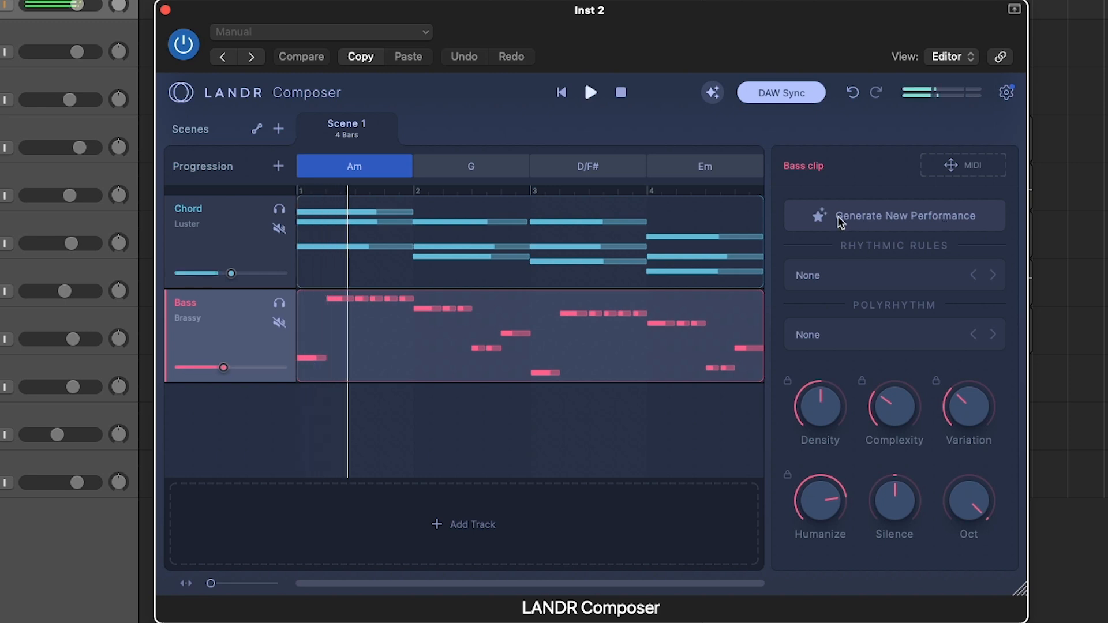
left_click(877, 217)
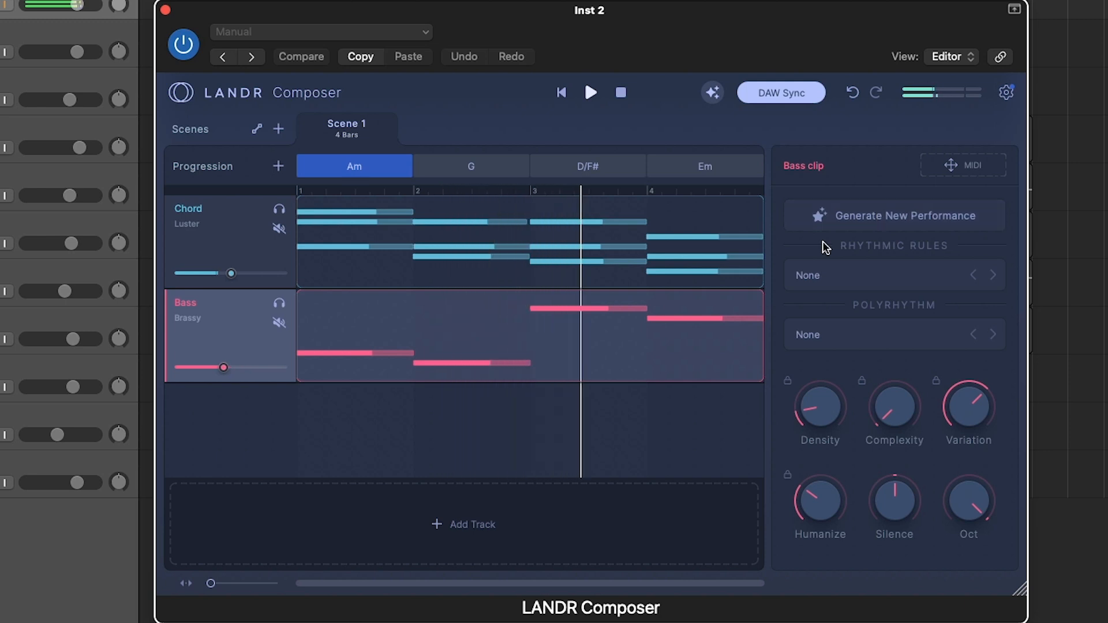
left_click(870, 223)
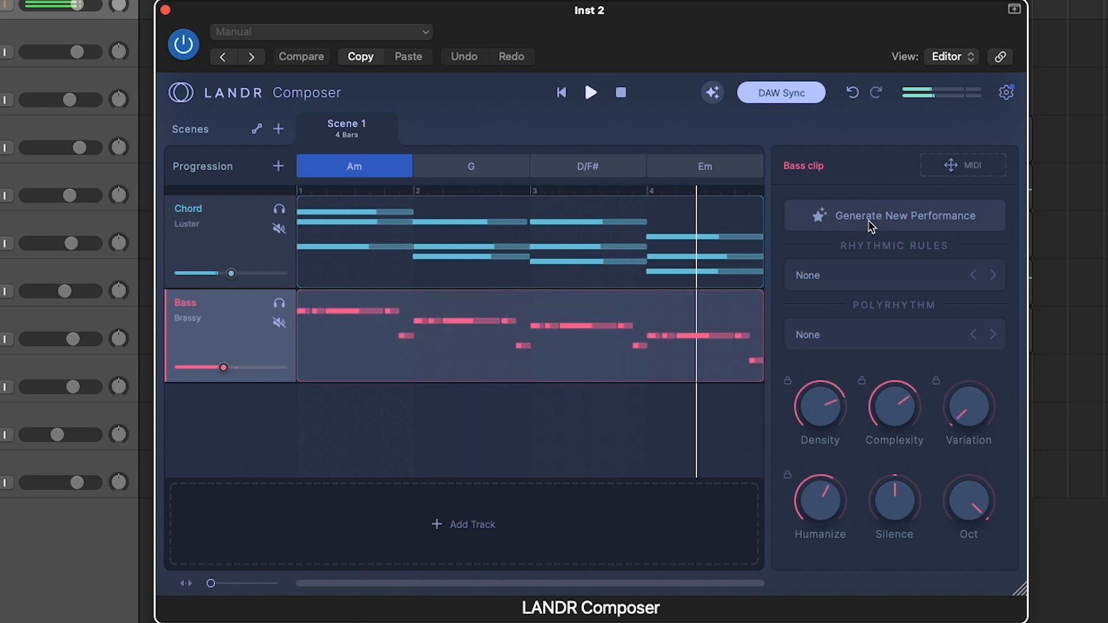
left_click(870, 222)
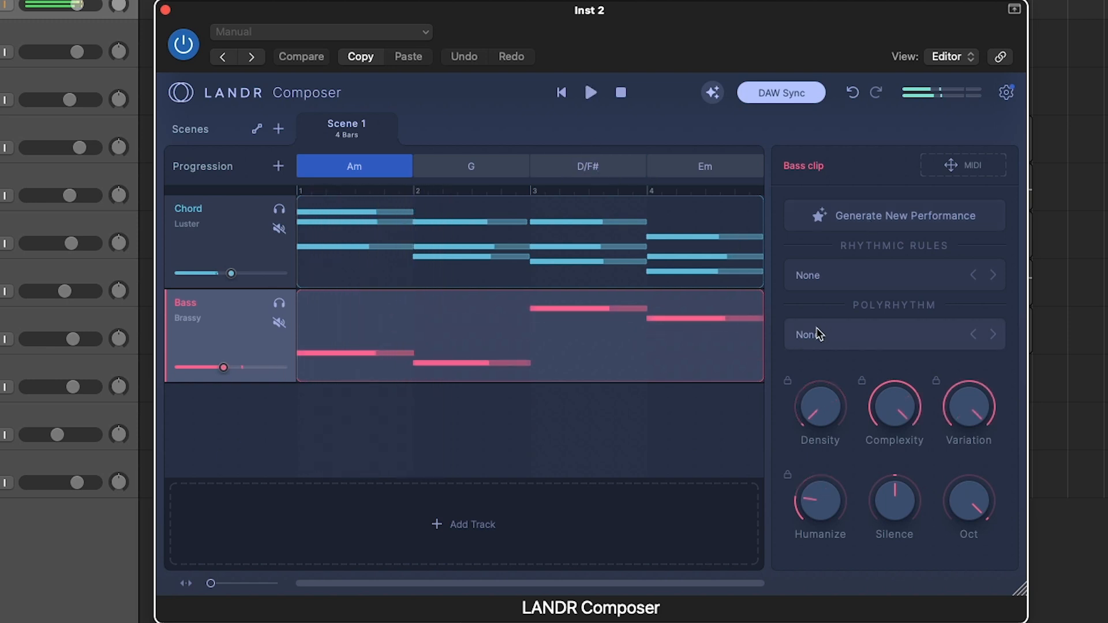
Try the Every 1/8 note rhythmic rule on the bass clip and play it back.
left_click(859, 275)
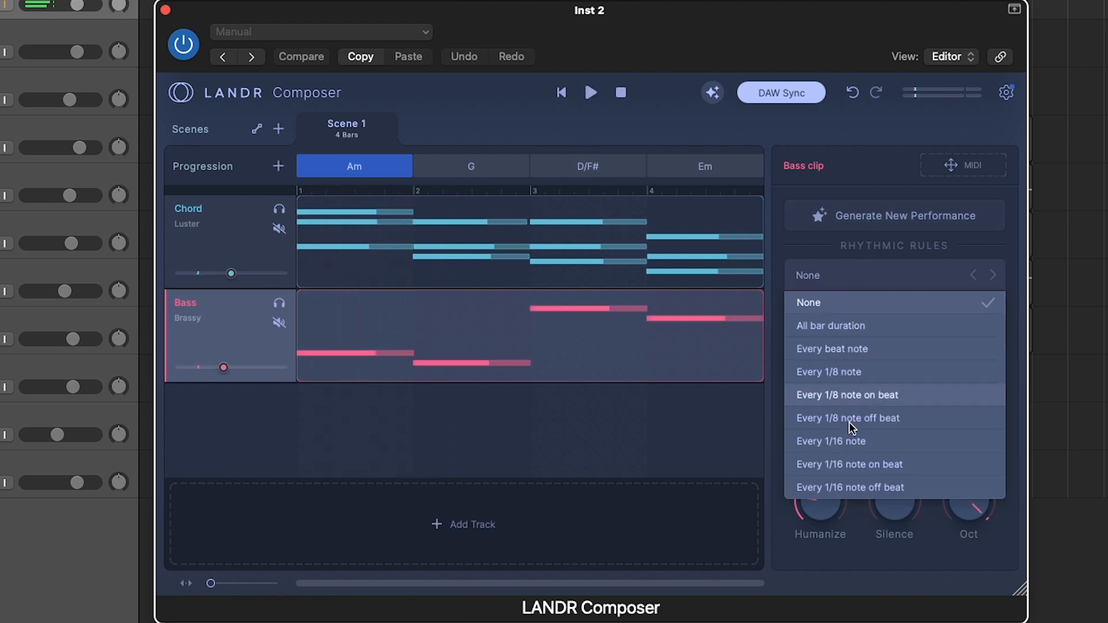
left_click(838, 373)
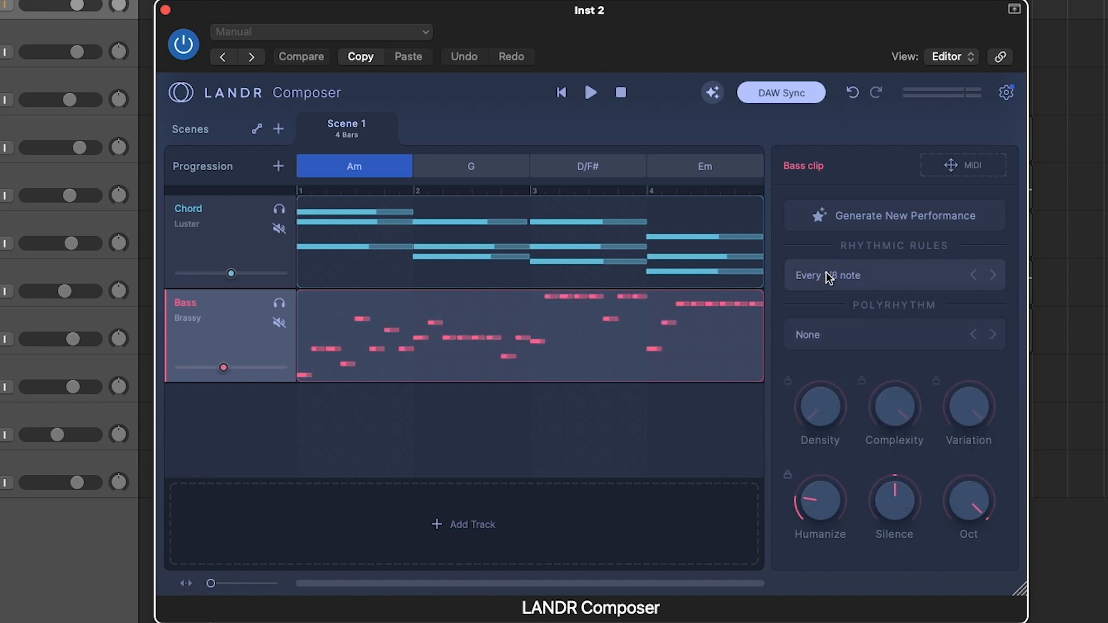
key("space")
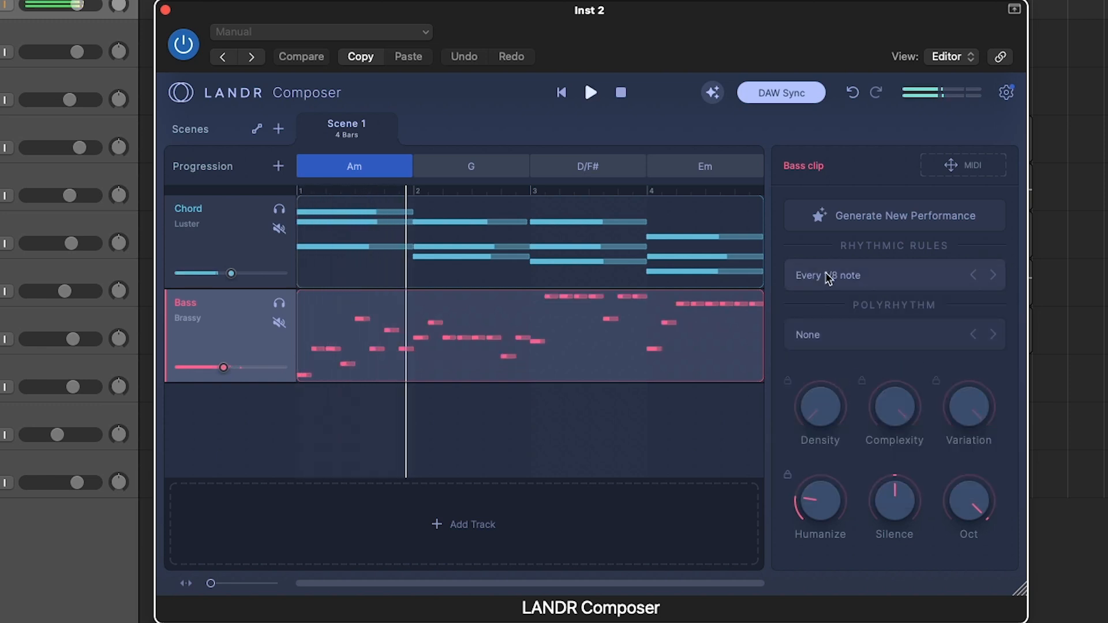
Try the Every 1/16 note and Every beat note rhythmic rules on the bass clip and reset the rule to None.
left_click(825, 273)
left_click(848, 441)
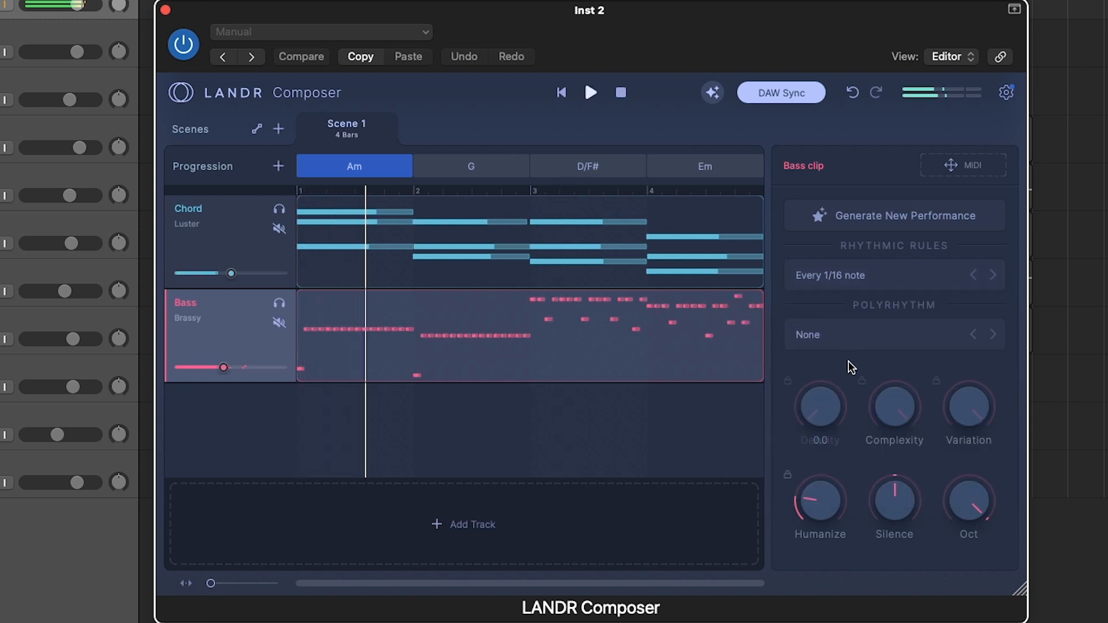
left_click(846, 276)
left_click(899, 351)
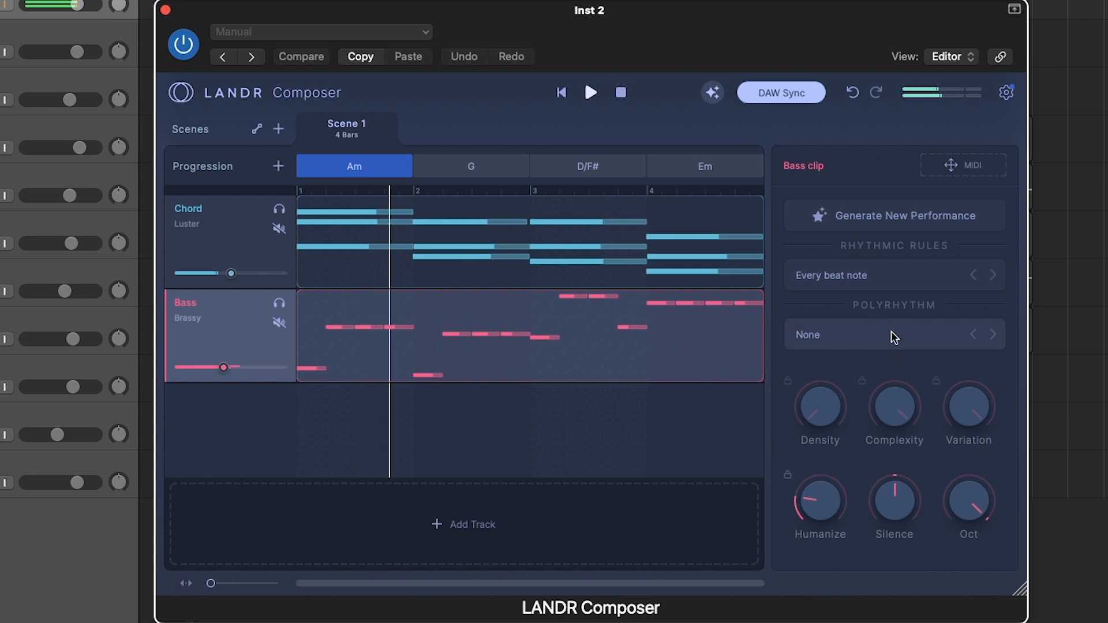
left_click(828, 269)
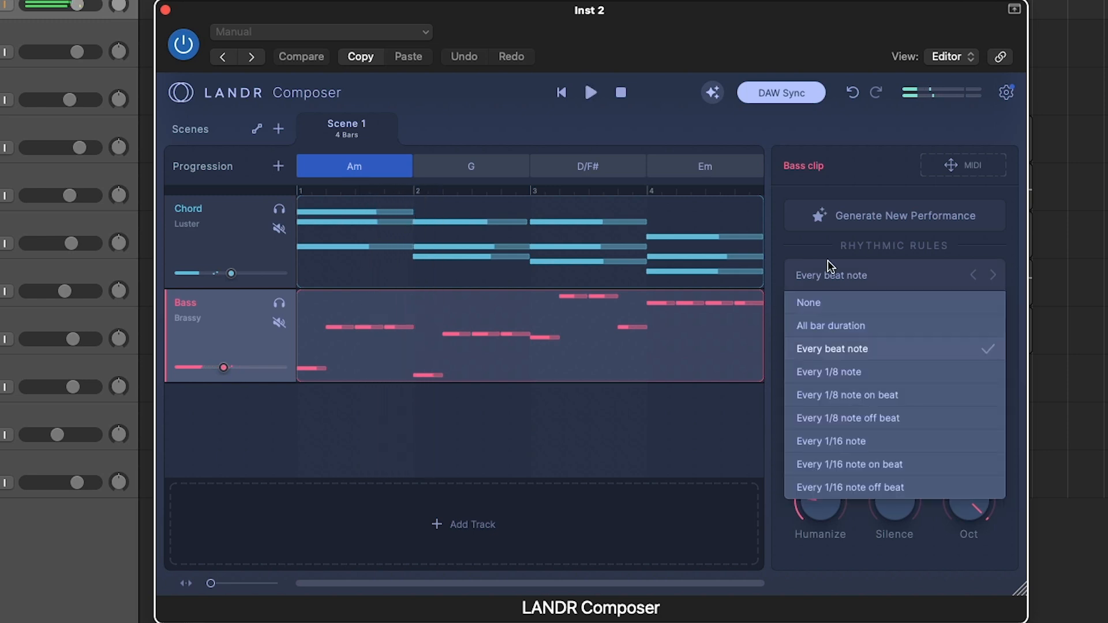
left_click(819, 305)
Try the 3/8 polyrhythm on the bass clip, listen to it, and reset the polyrhythm to None.
left_click(857, 339)
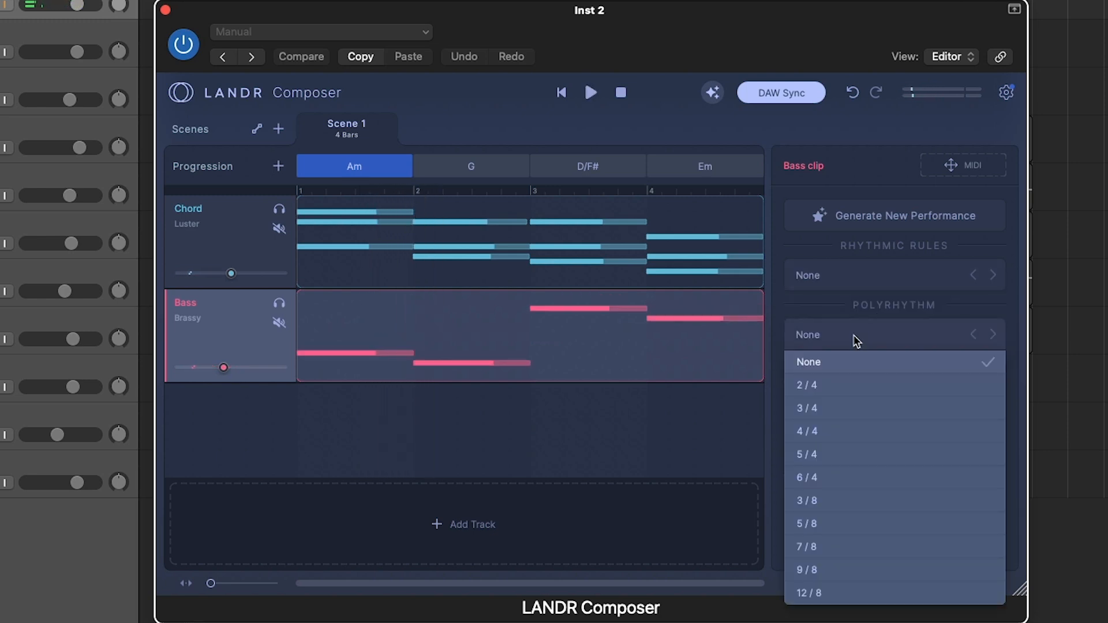
left_click(819, 406)
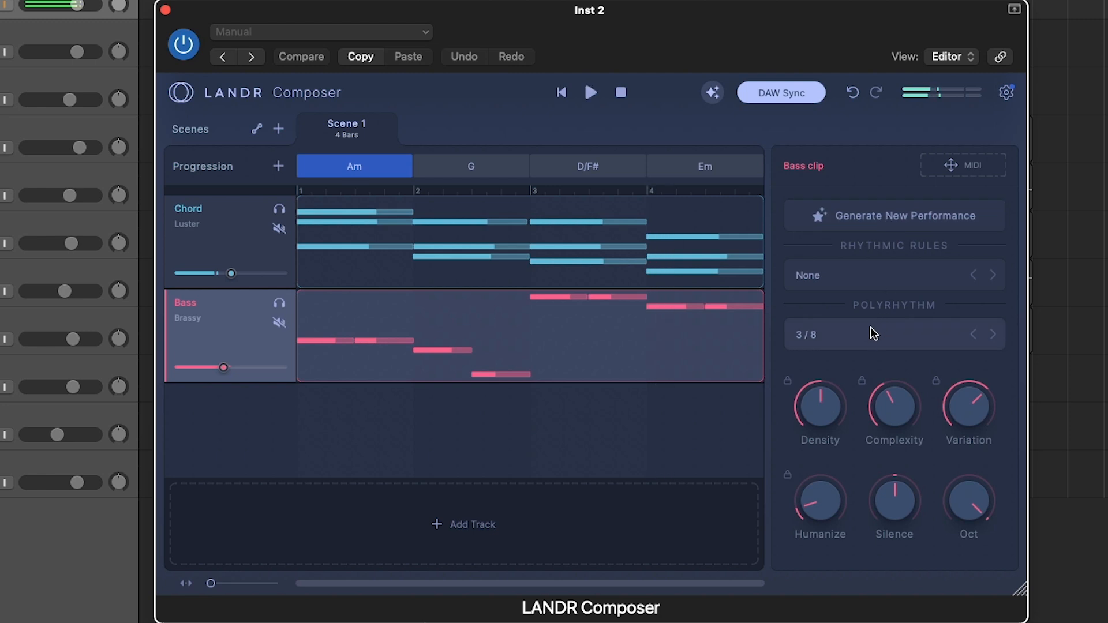
left_click(873, 333)
left_click(830, 362)
Generate a new bass performance, raise its Density and Complexity to 0.4, and play it back.
left_click(870, 222)
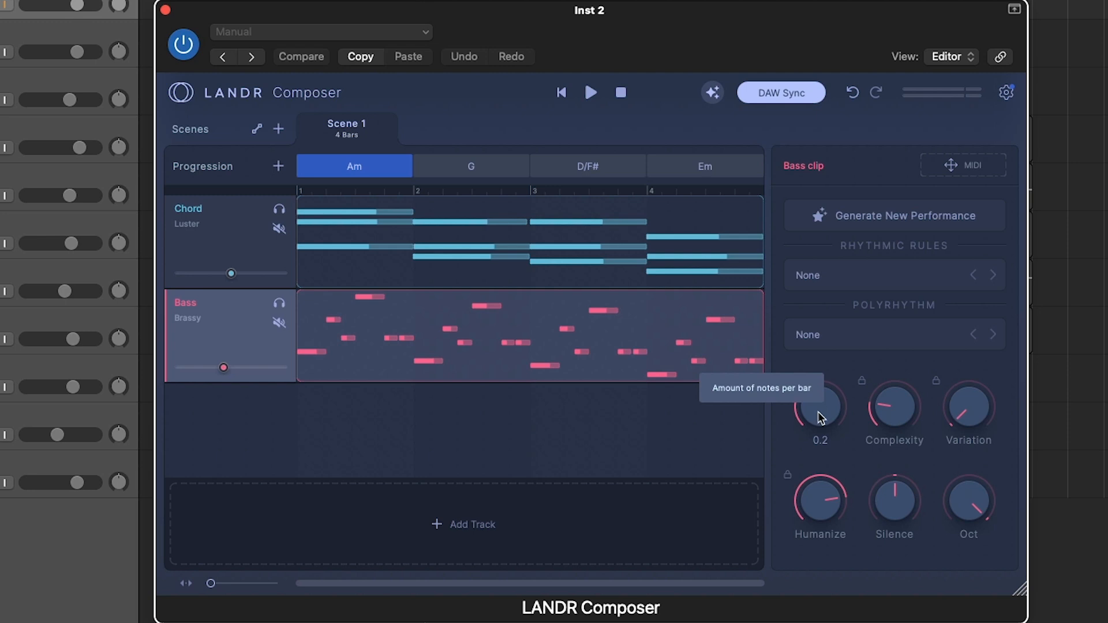
left_click_drag(815, 417, 825, 339)
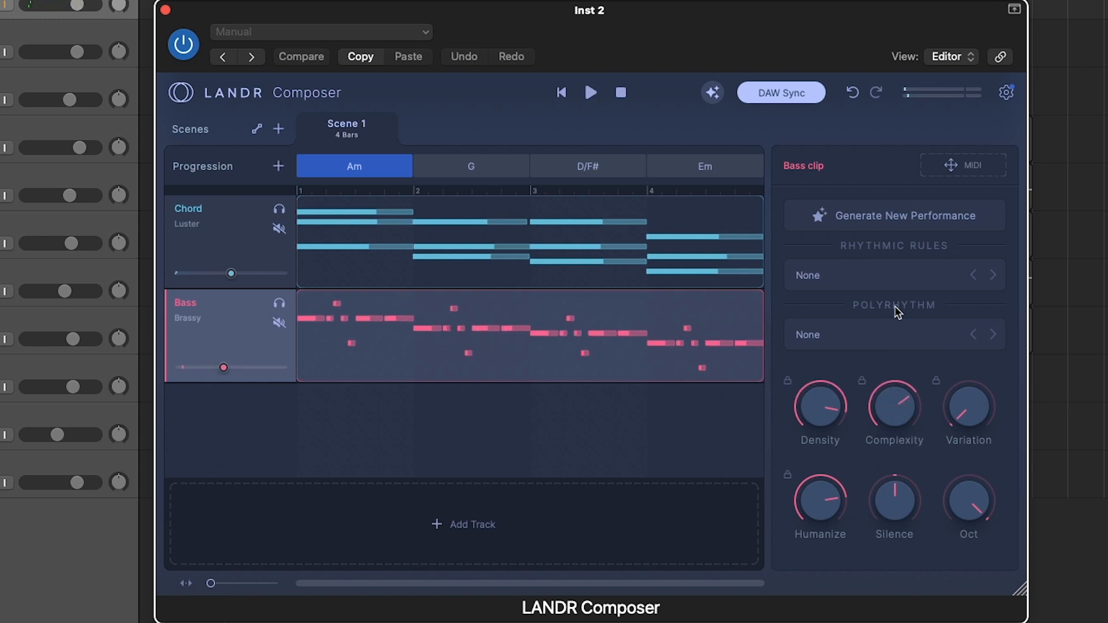
key("space")
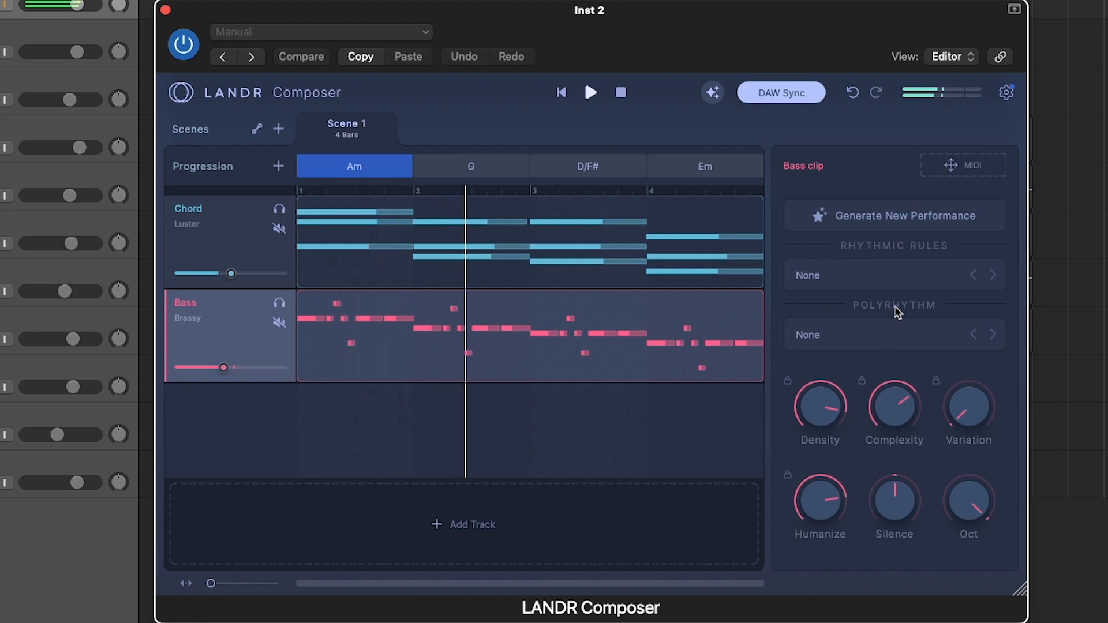
Raise the bass clip's Variation above 1 and listen to the varied phrase lengths.
mouse_move(970, 407)
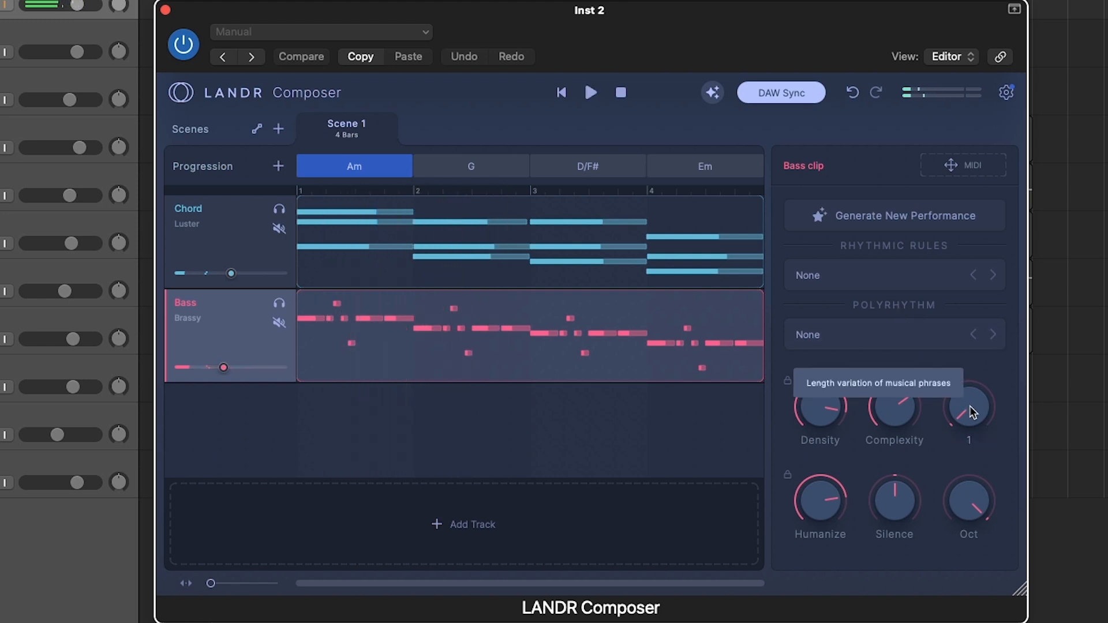
left_click_drag(969, 407, 968, 334)
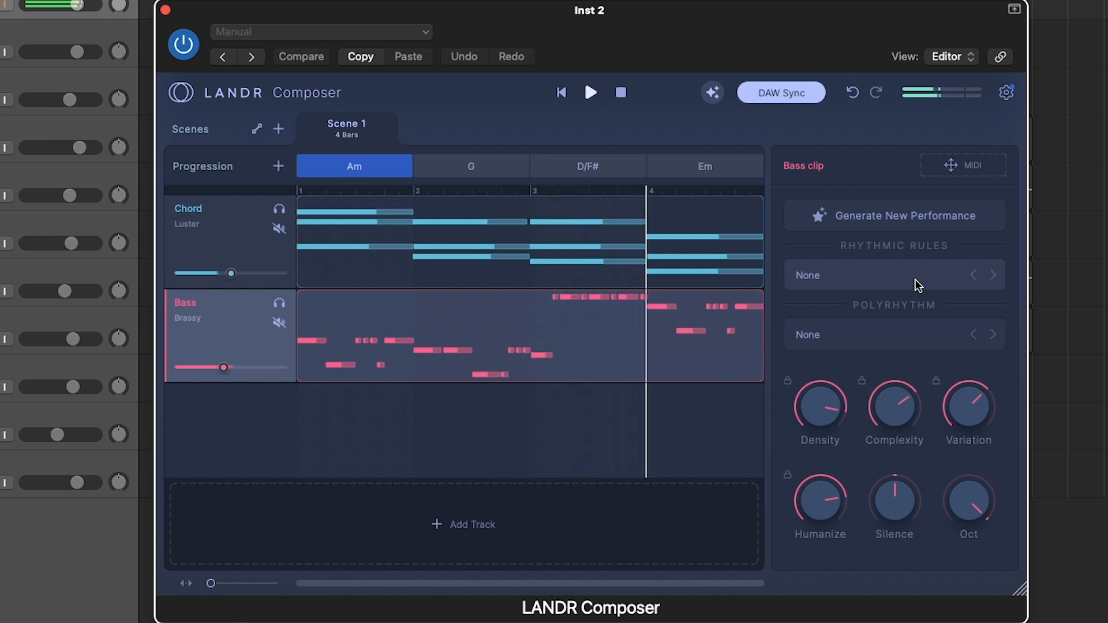
key("space")
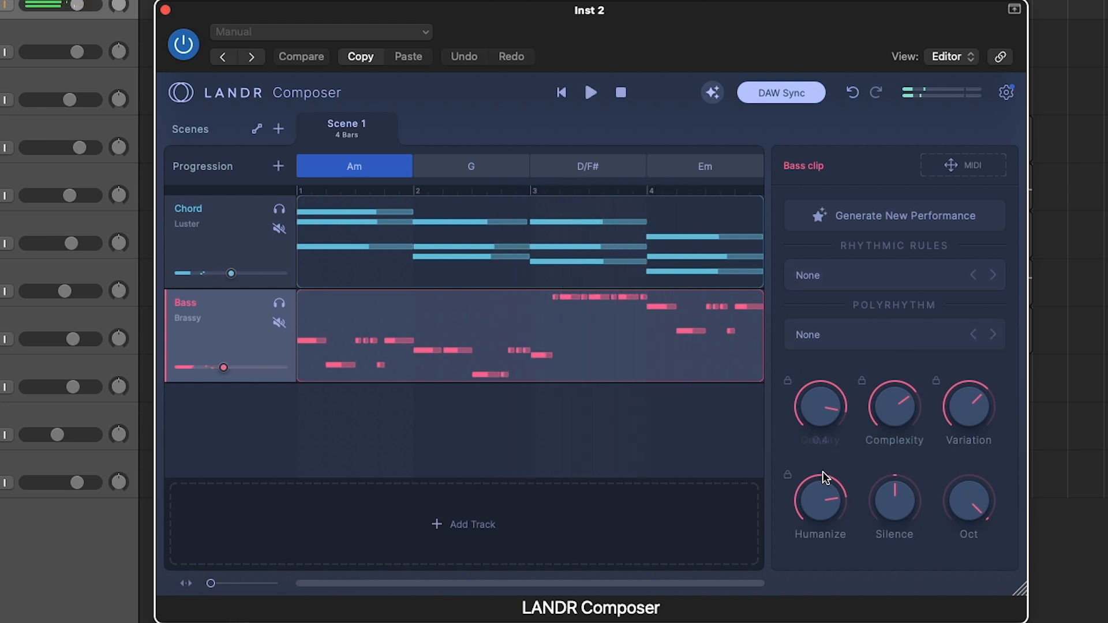
Adjust the bass clip's Silence setting below and above its centre value and audition the shortened notes.
left_click_drag(885, 557, 885, 560)
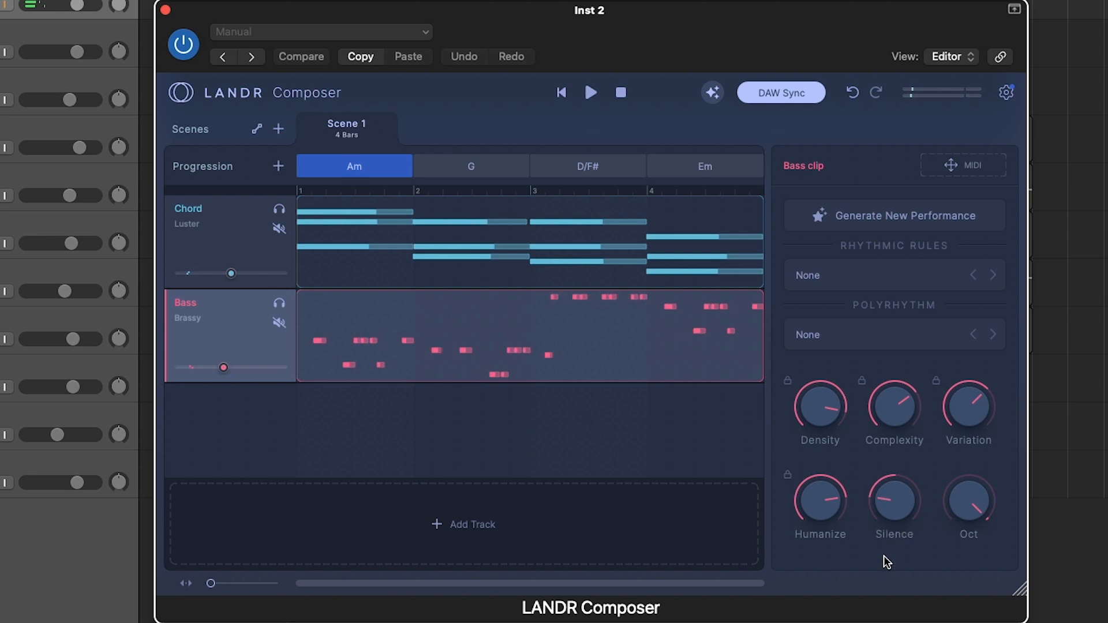
mouse_move(895, 406)
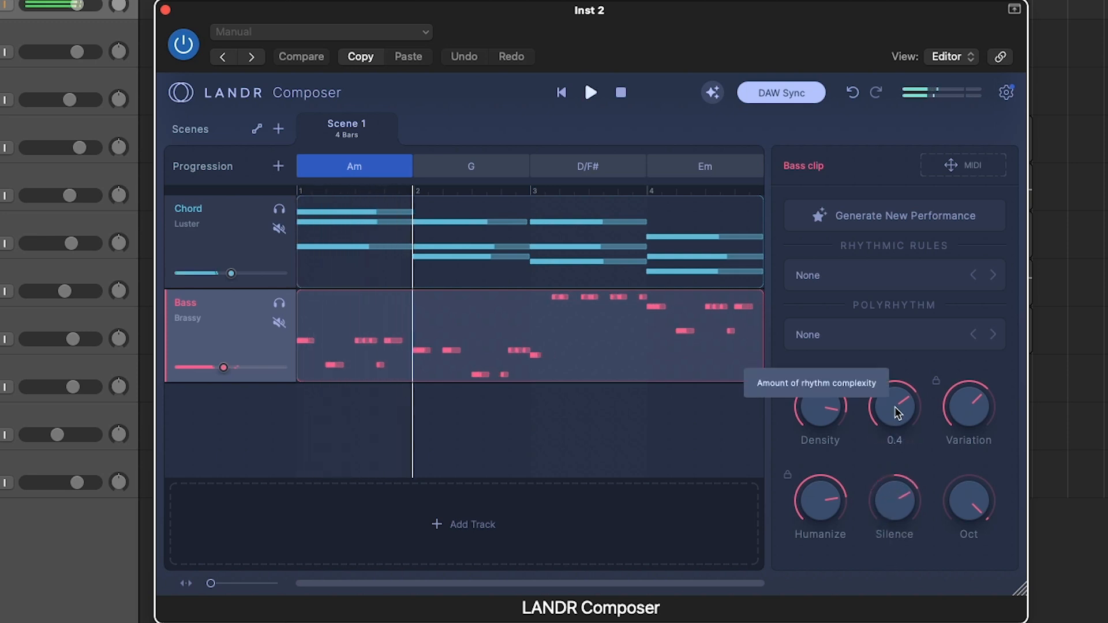
mouse_move(939, 483)
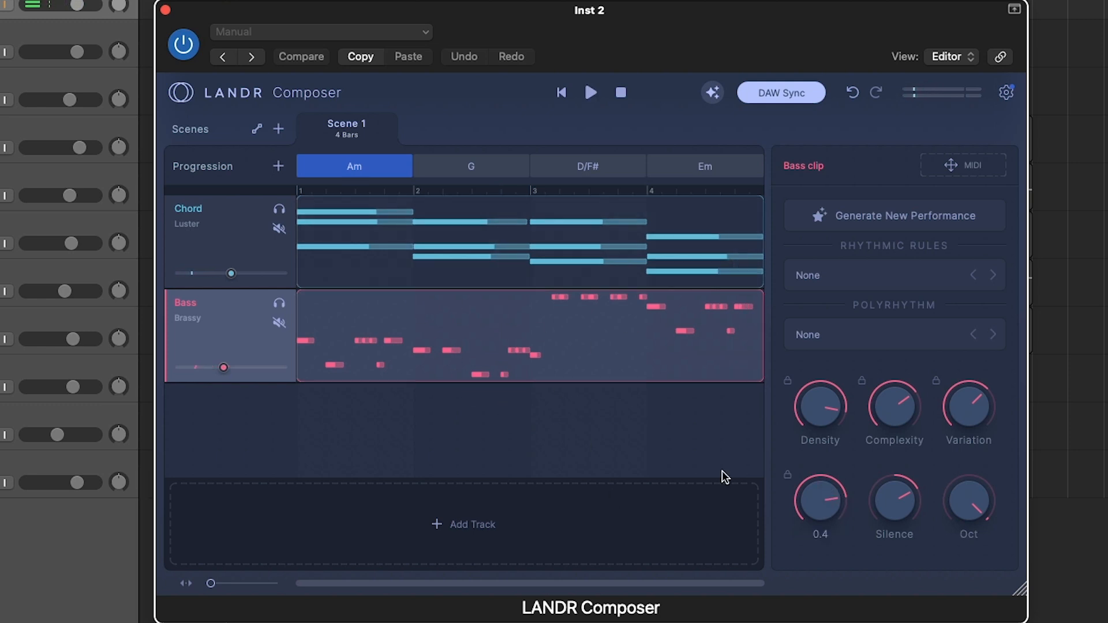
Add an Arp track to the scene and give it the Prism pluck sound after auditioning Vowel.
mouse_move(427, 492)
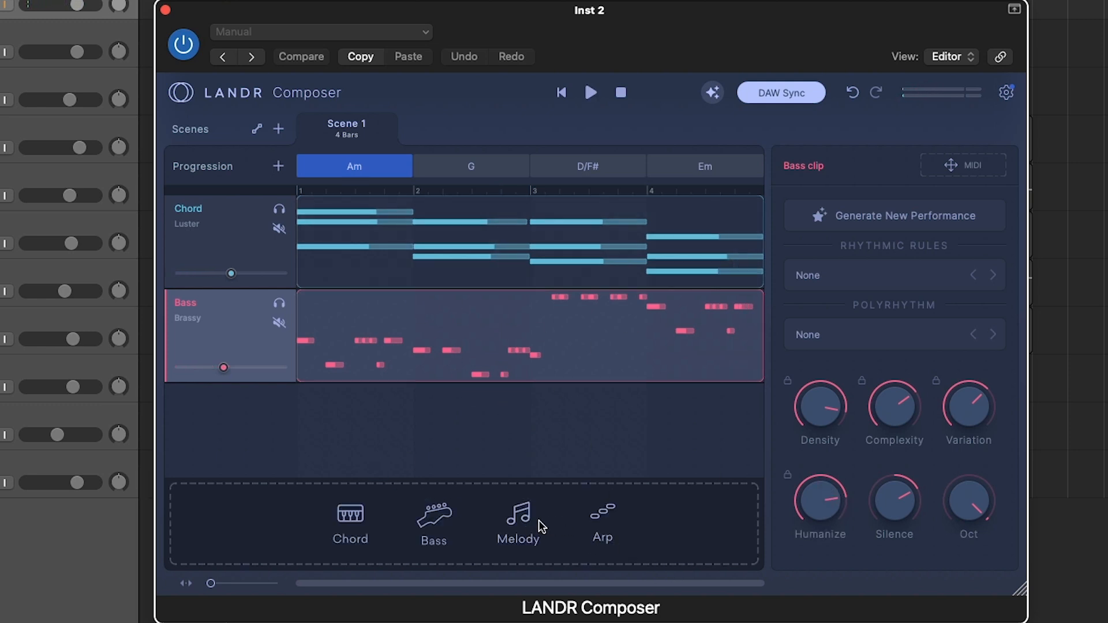
left_click(586, 511)
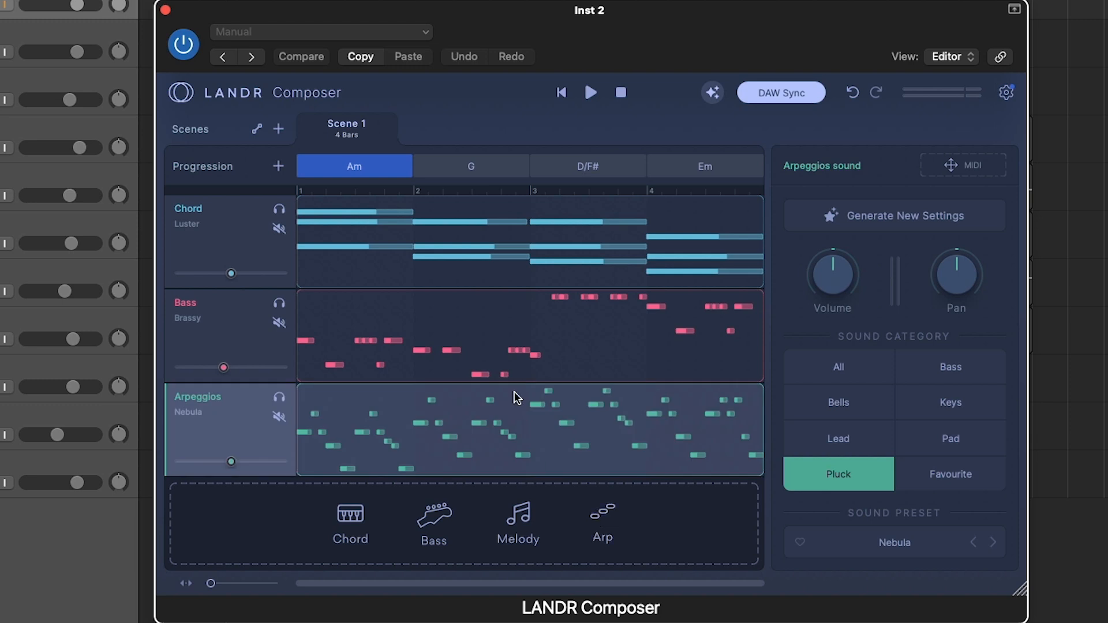
mouse_move(512, 347)
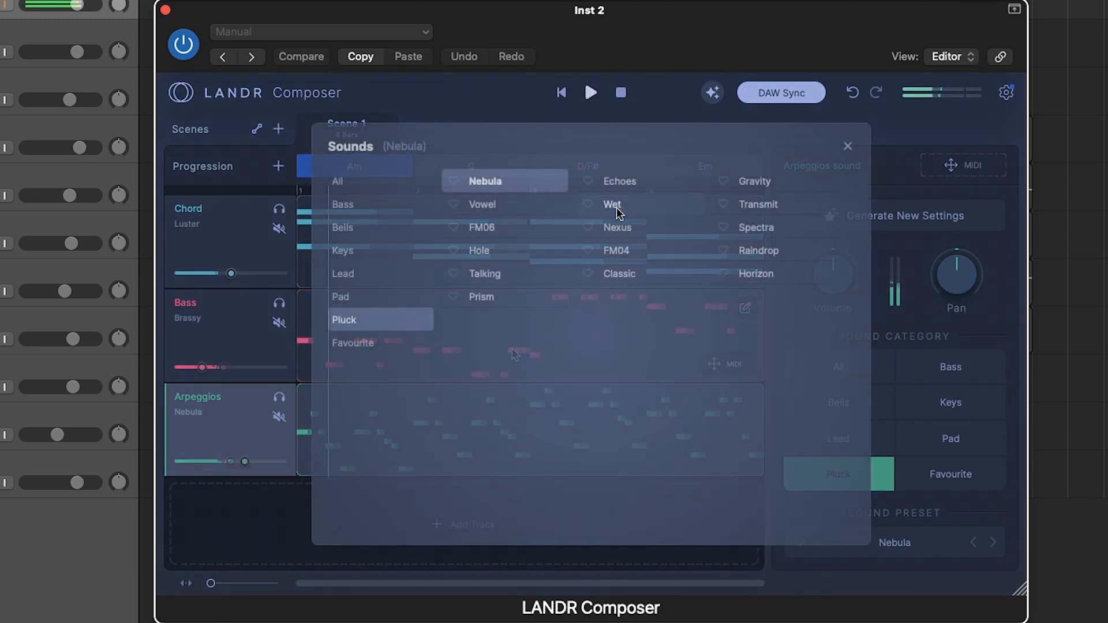
left_click(617, 207)
left_click(522, 204)
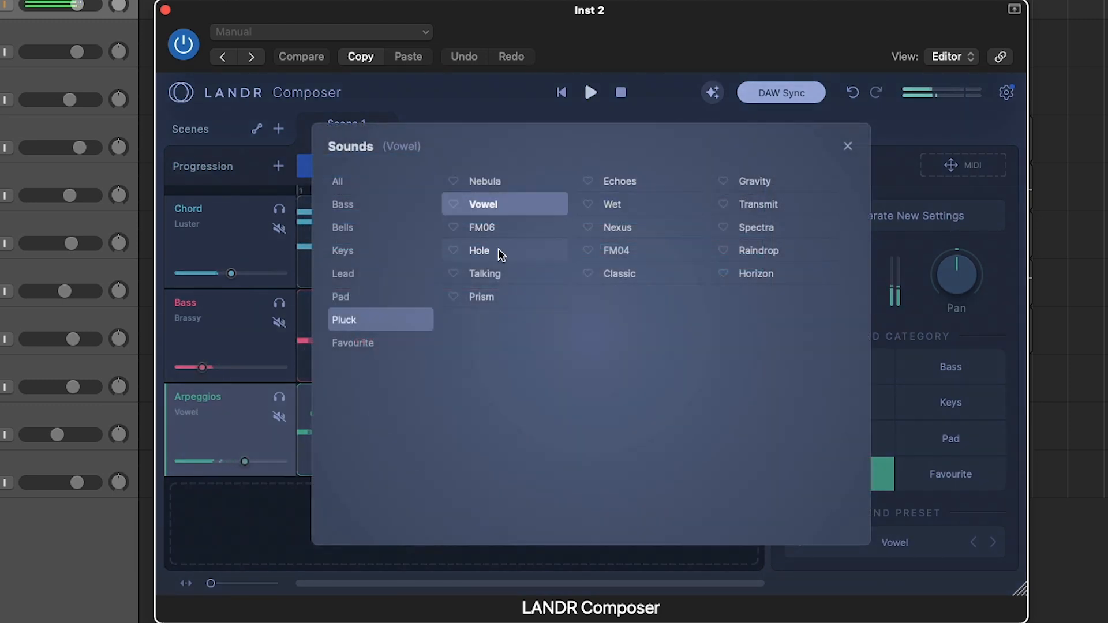
left_click(495, 300)
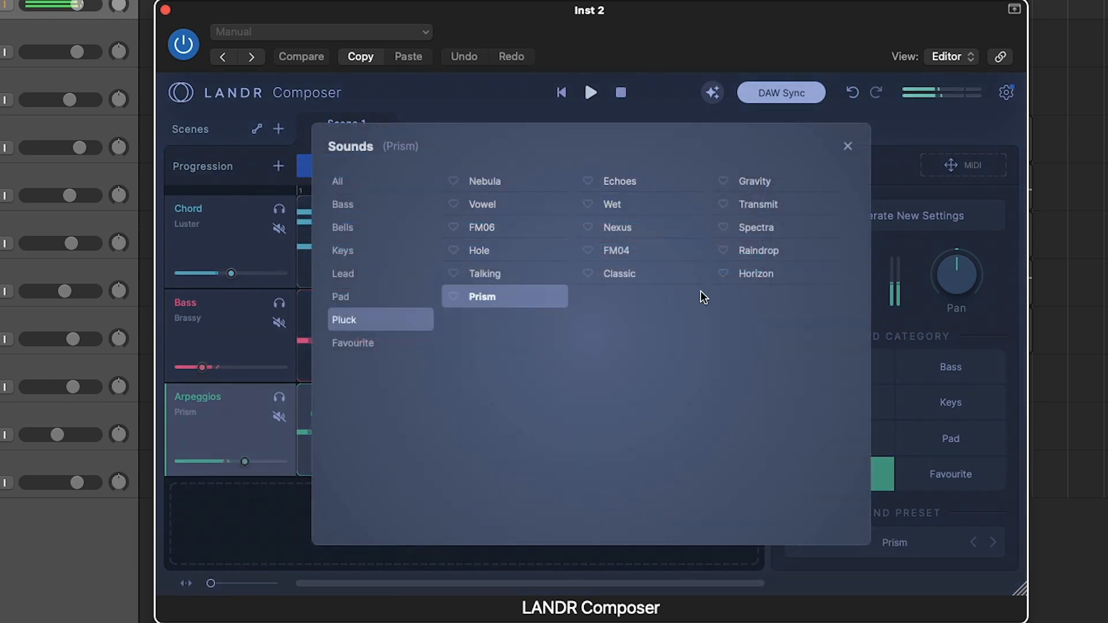
left_click(848, 146)
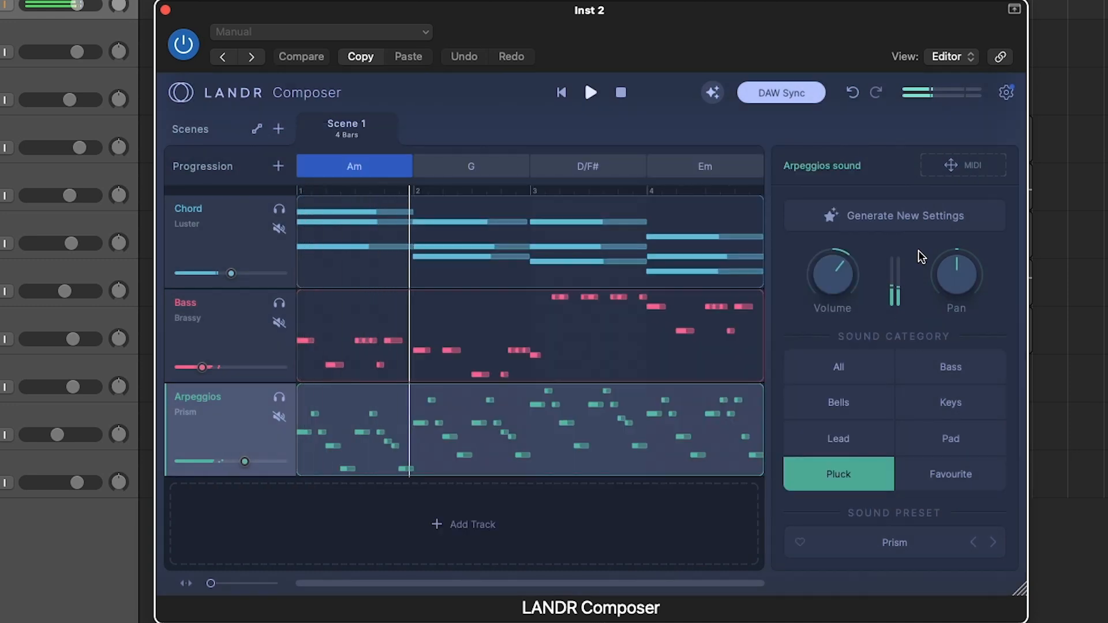
Lower the bass clip's Density until each bar holds a single long note.
left_click(354, 316)
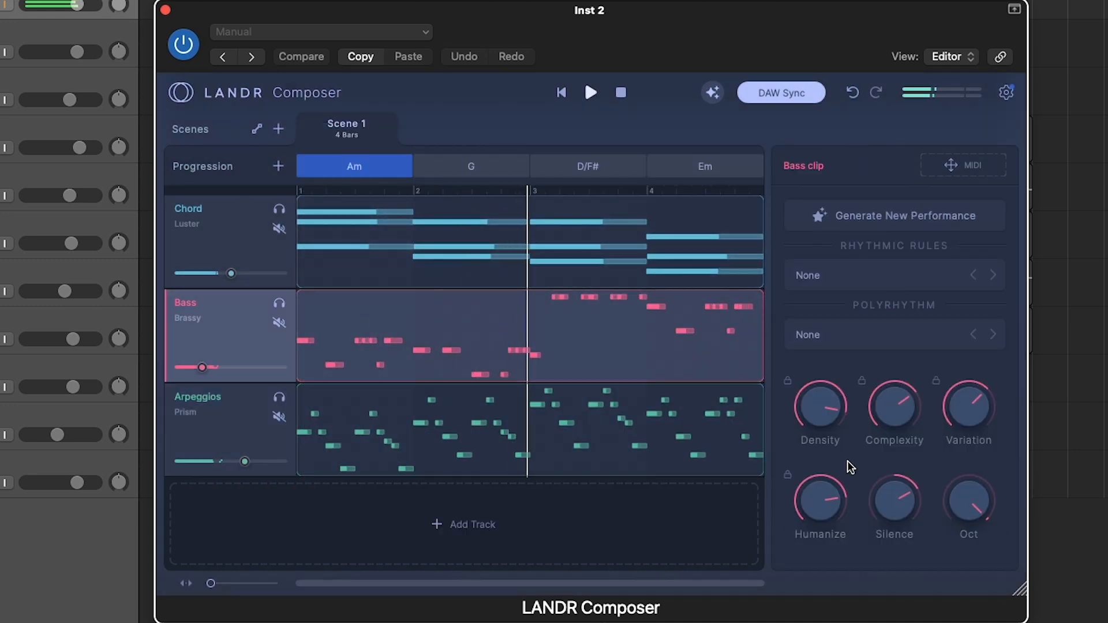
mouse_move(833, 410)
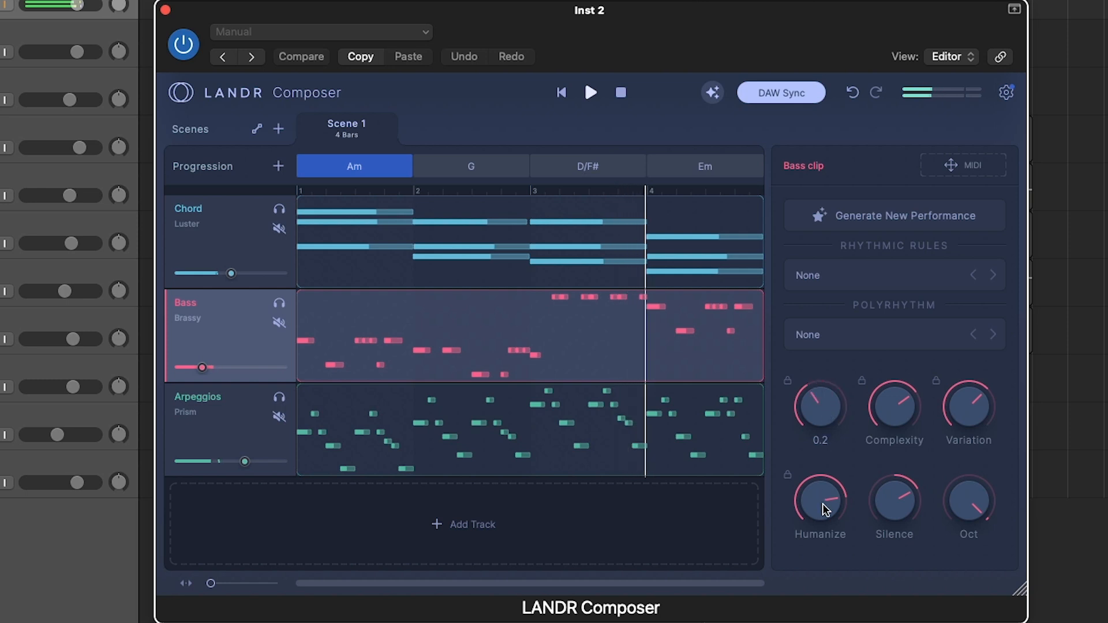
Generate several new performances for the Arpeggios clip and audition them with the other tracks.
left_click(544, 425)
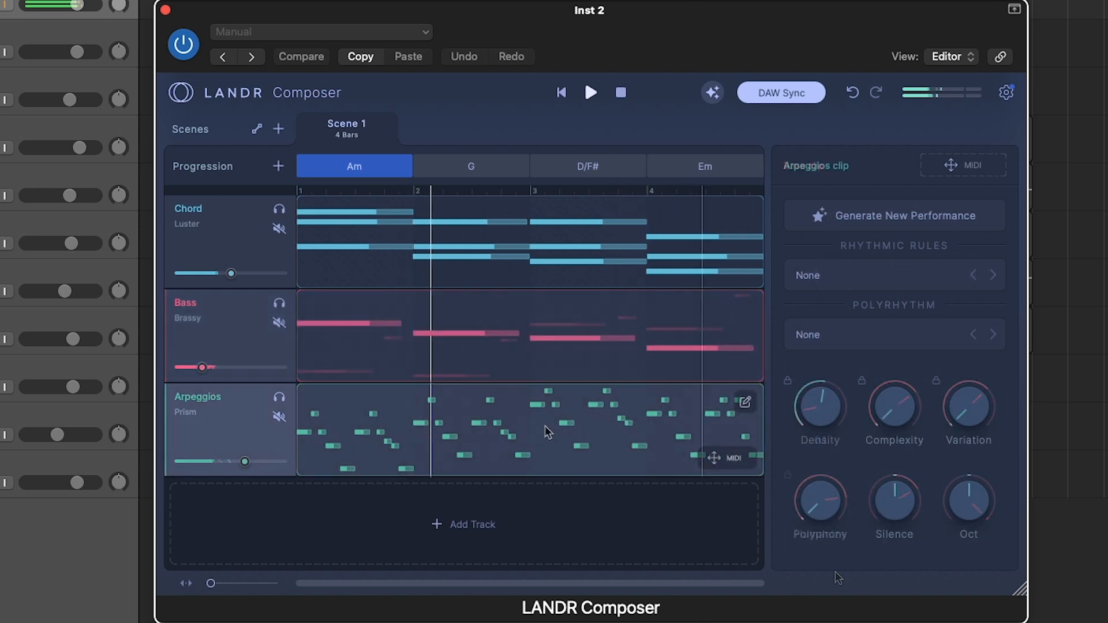
left_click(912, 215)
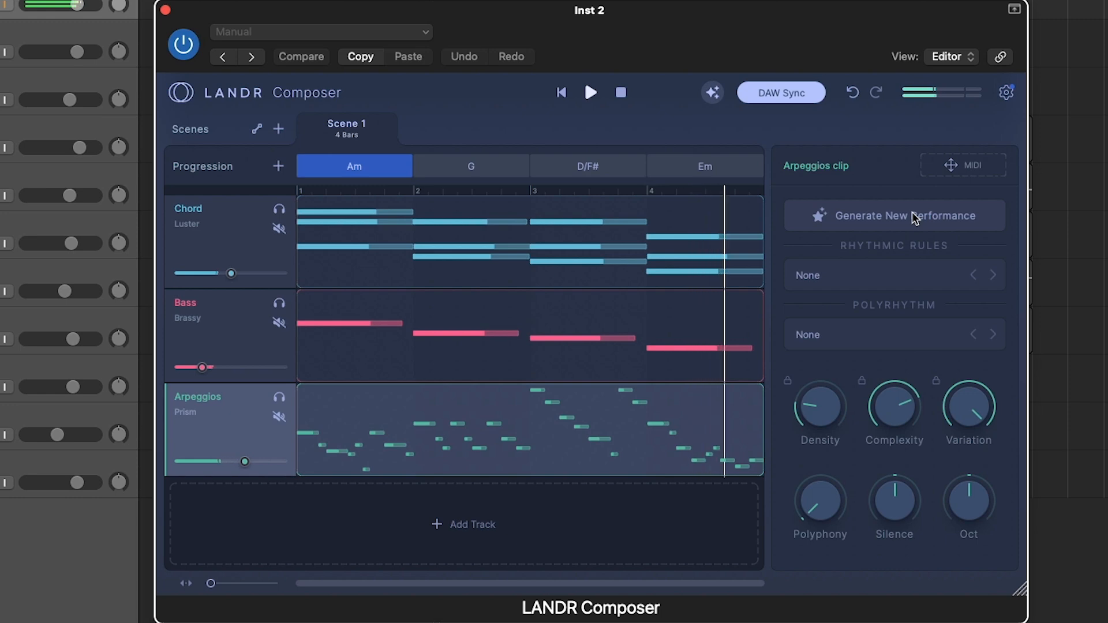
left_click(912, 215)
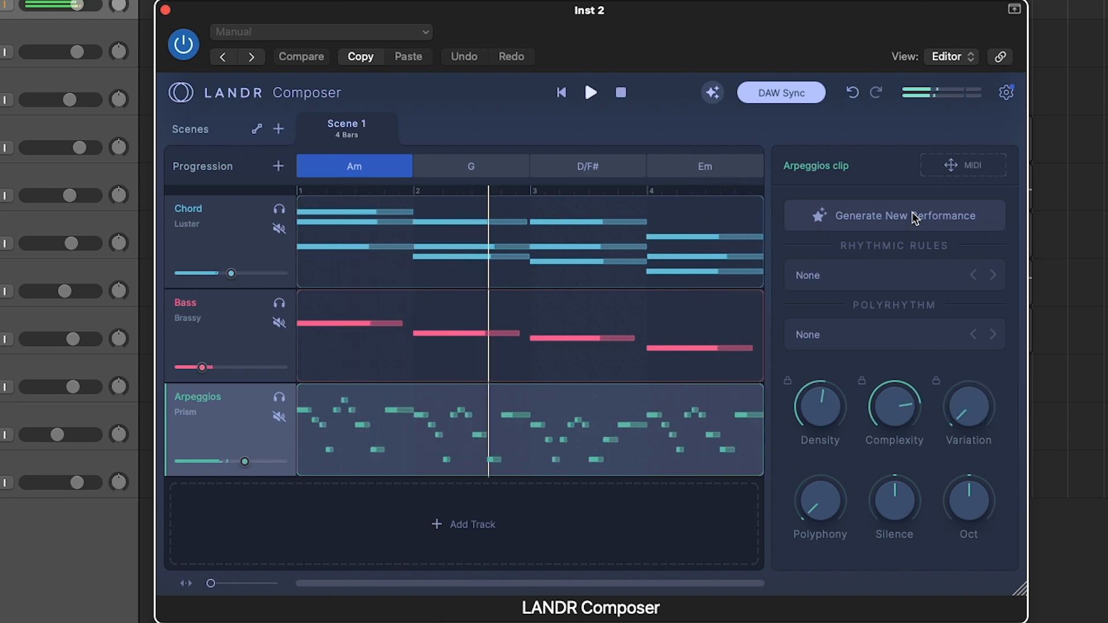
left_click(912, 214)
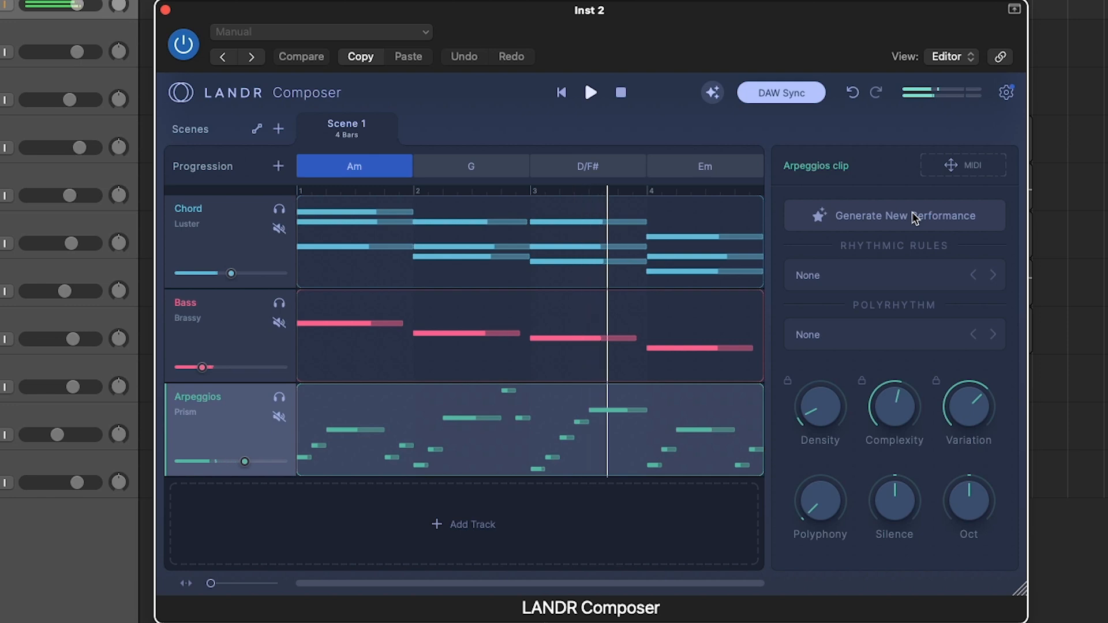
left_click(911, 215)
Try the Every 1/8 note rhythmic rule on the Arpeggios clip with Polyphony set to 2.
left_click(898, 280)
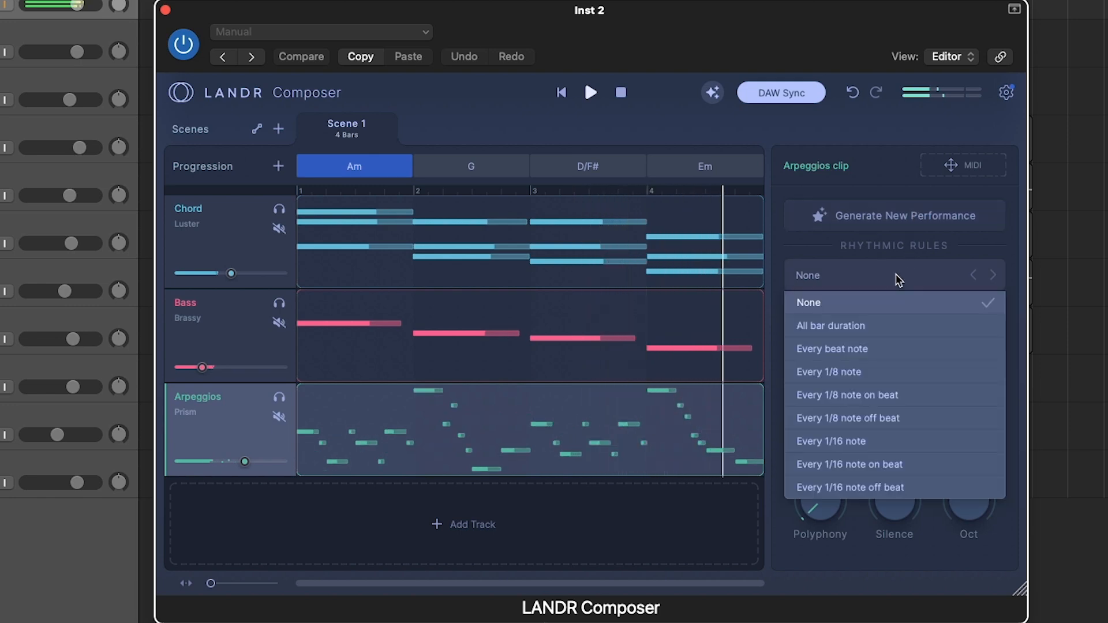
left_click(845, 381)
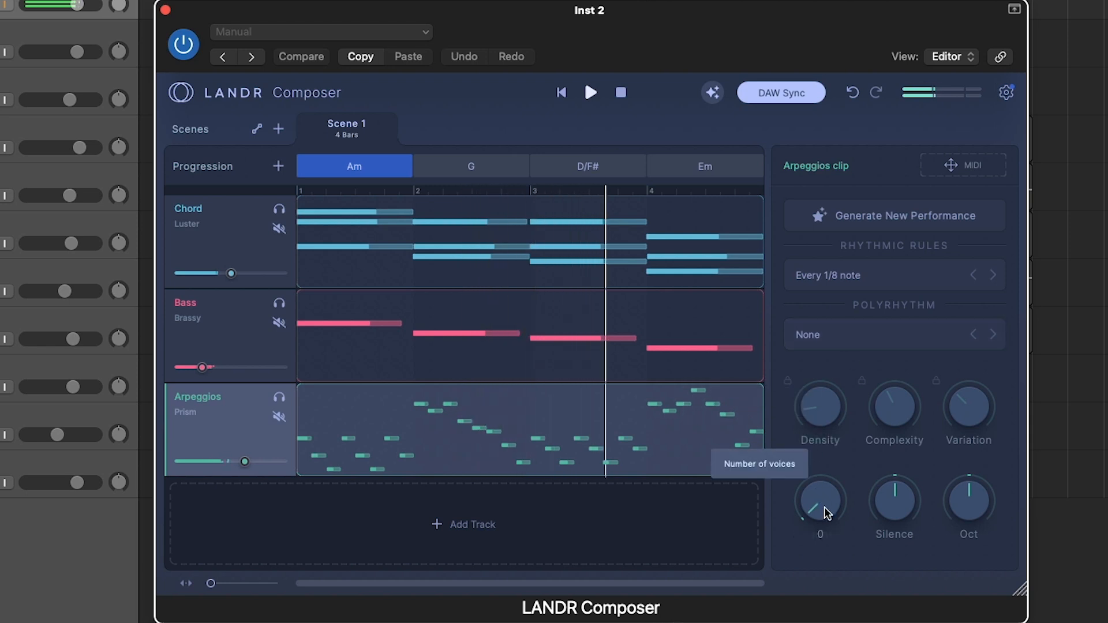
left_click_drag(822, 507, 826, 463)
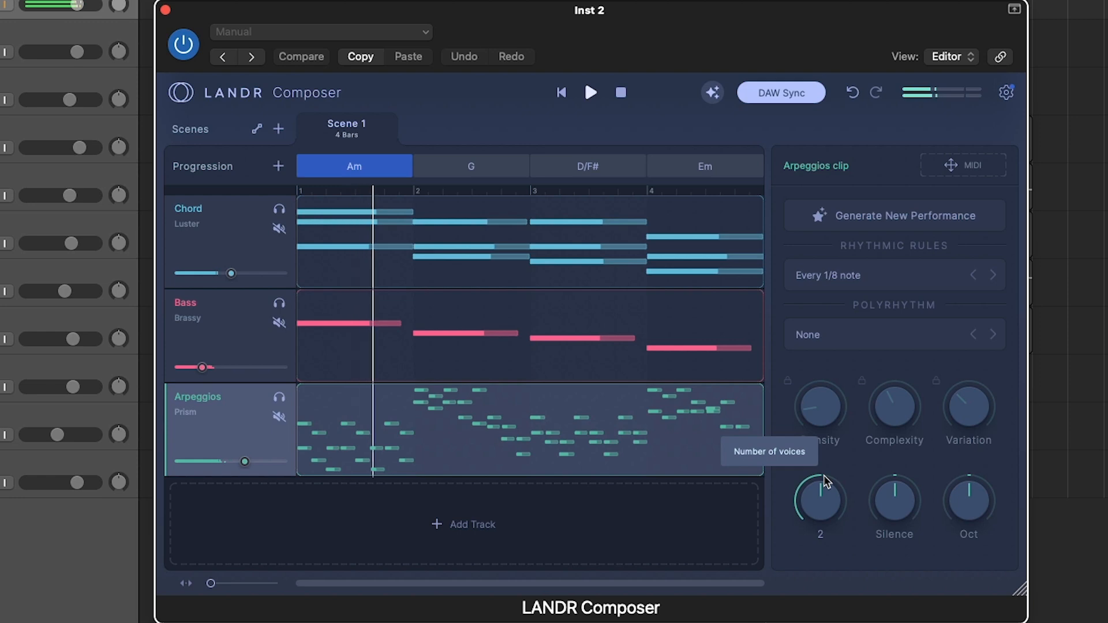
Raise the Arpeggios clip's Oct setting and generate a new performance with the rhythmic rule set to None.
left_click_drag(965, 503, 967, 474)
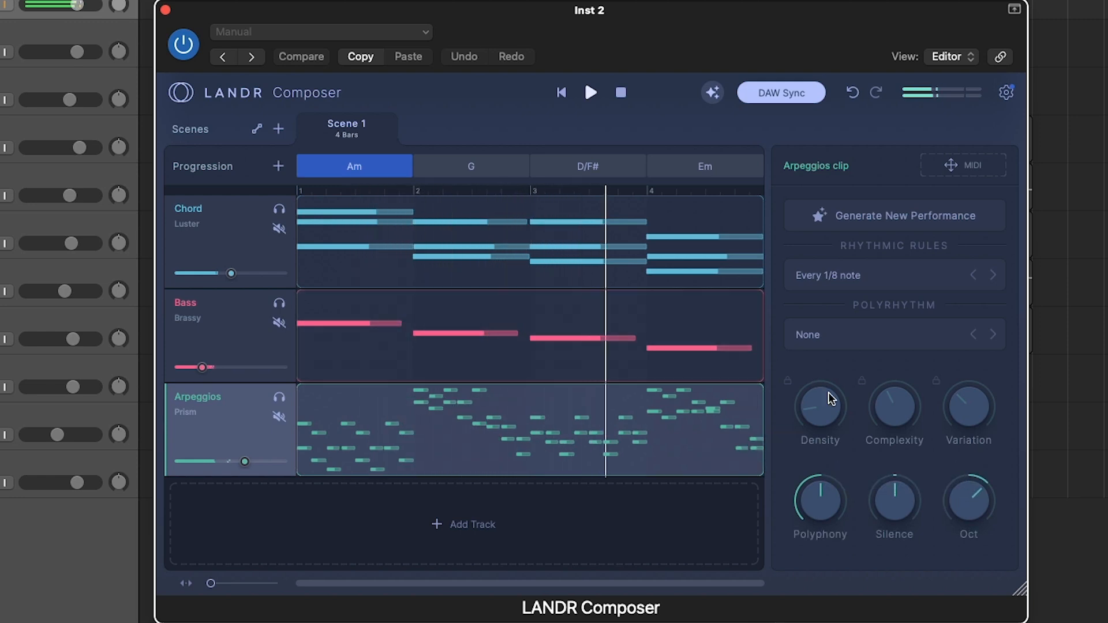
left_click(855, 209)
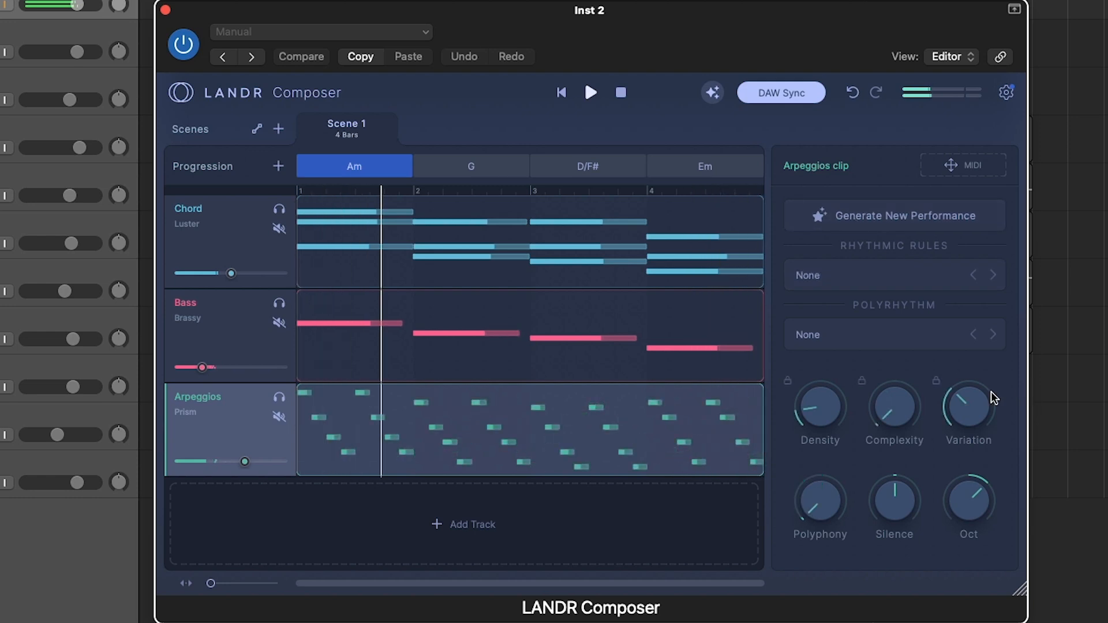
Add a Melody track to the scene and give it the Synthwave lead sound.
mouse_move(372, 503)
left_click(519, 514)
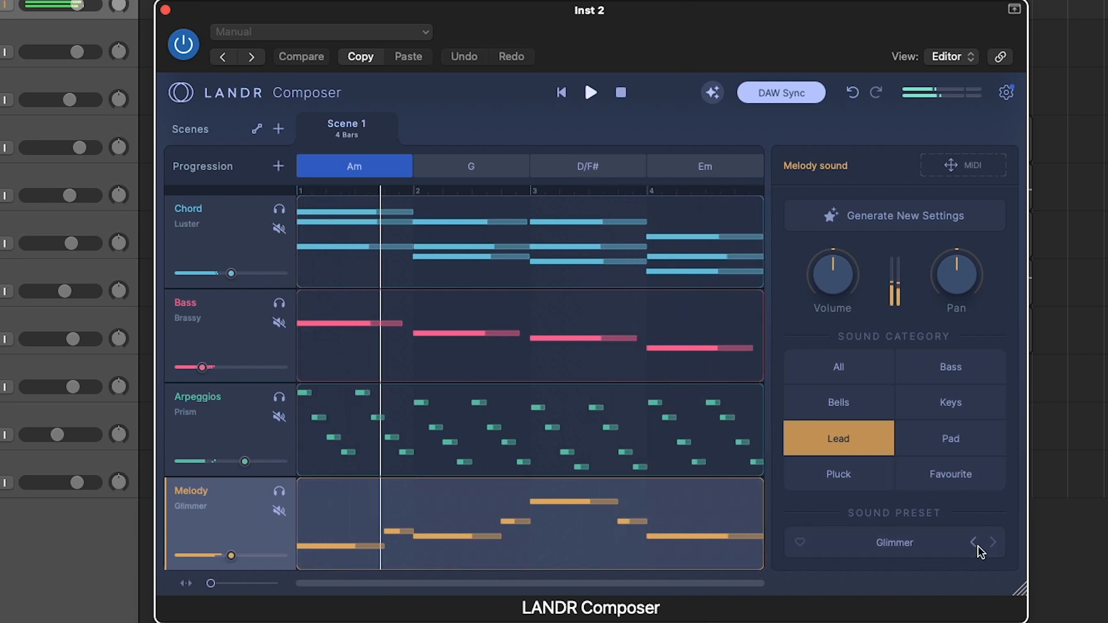
left_click(992, 542)
left_click(993, 543)
left_click(921, 542)
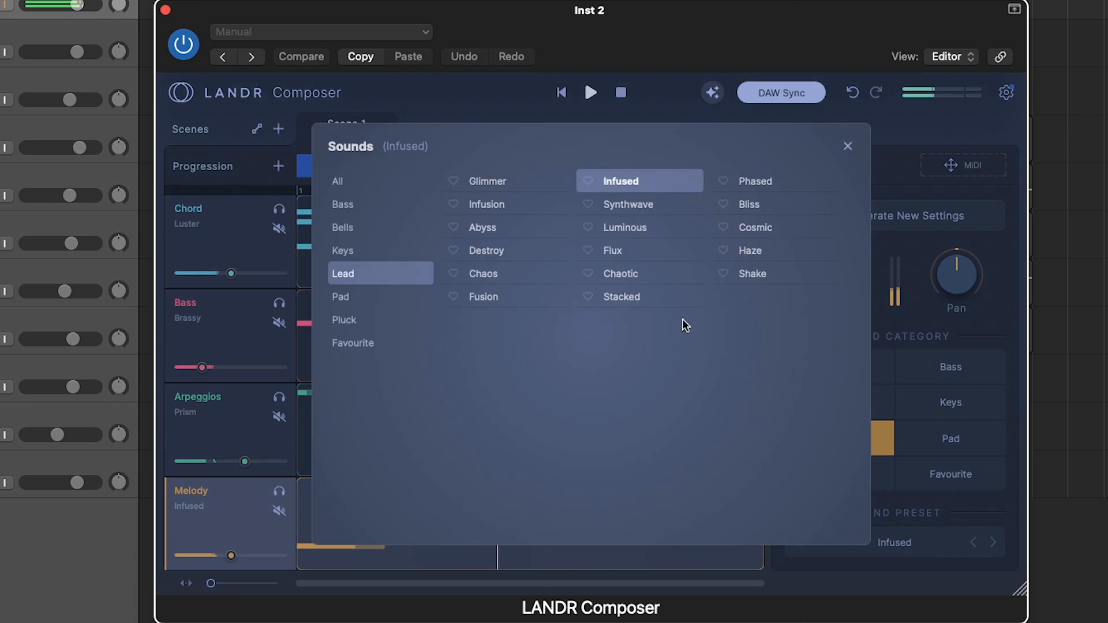
left_click(636, 206)
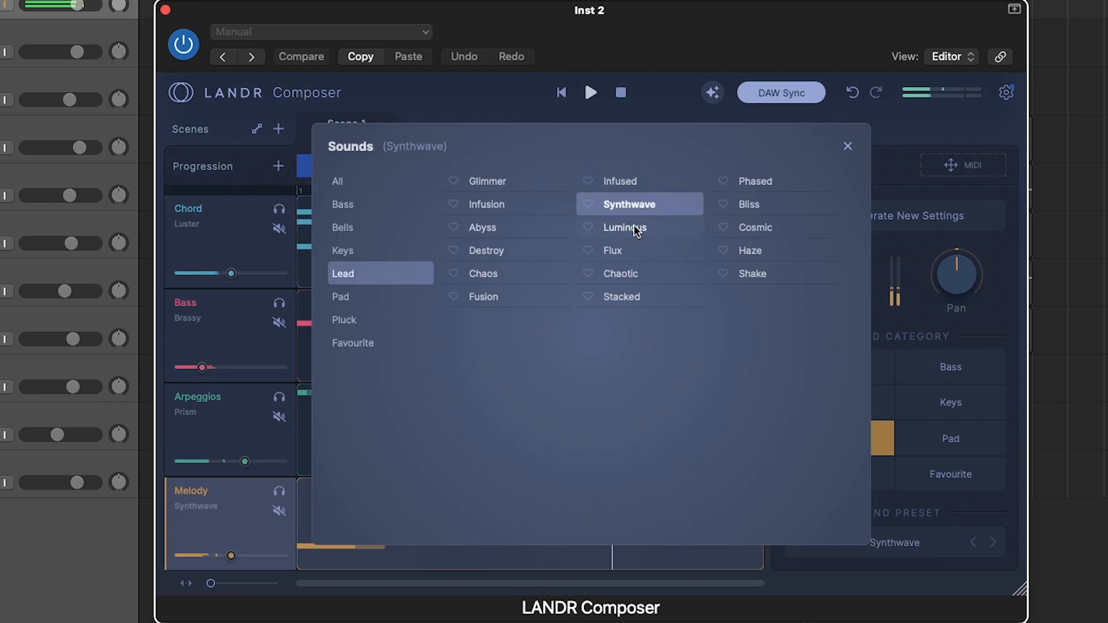
left_click(519, 107)
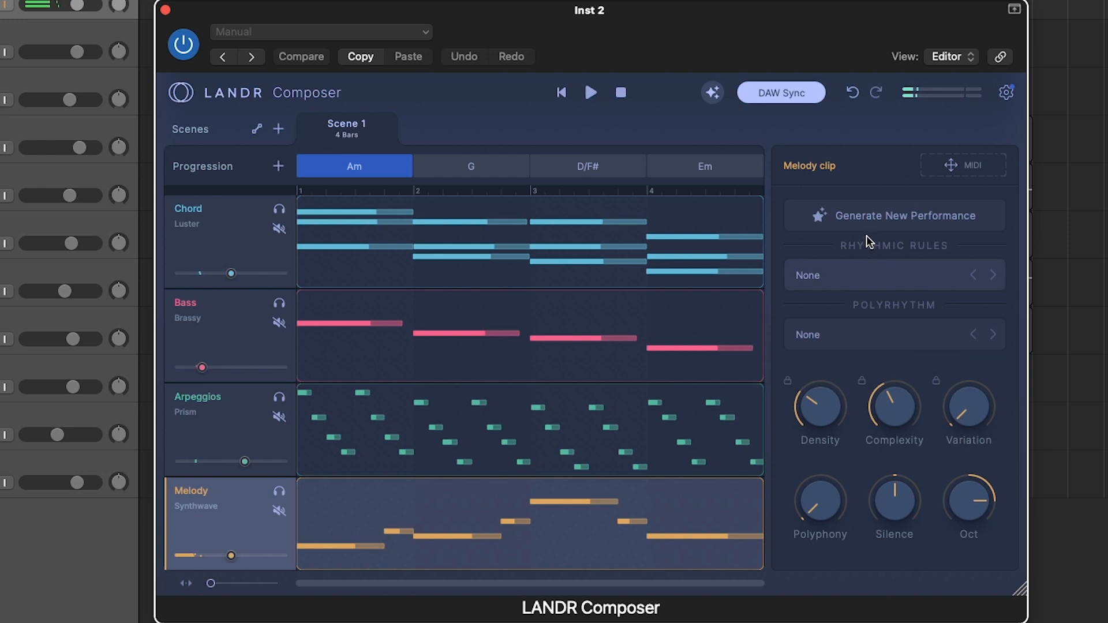
Generate new performances for the Melody clip and audition them together with the chords, bass and arpeggios.
left_click(874, 216)
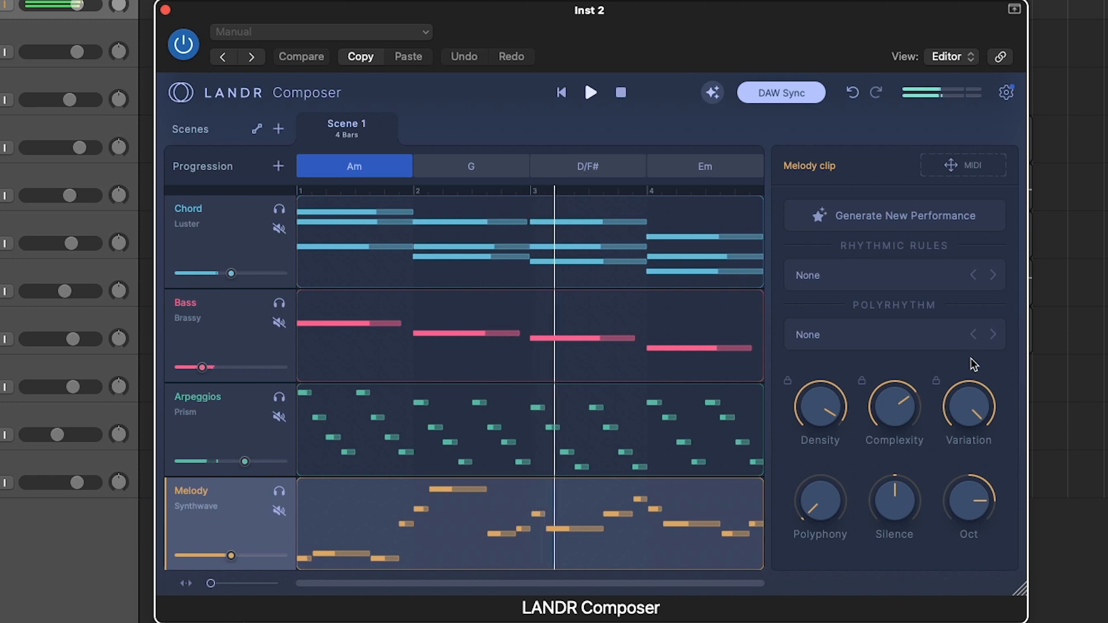
left_click(962, 222)
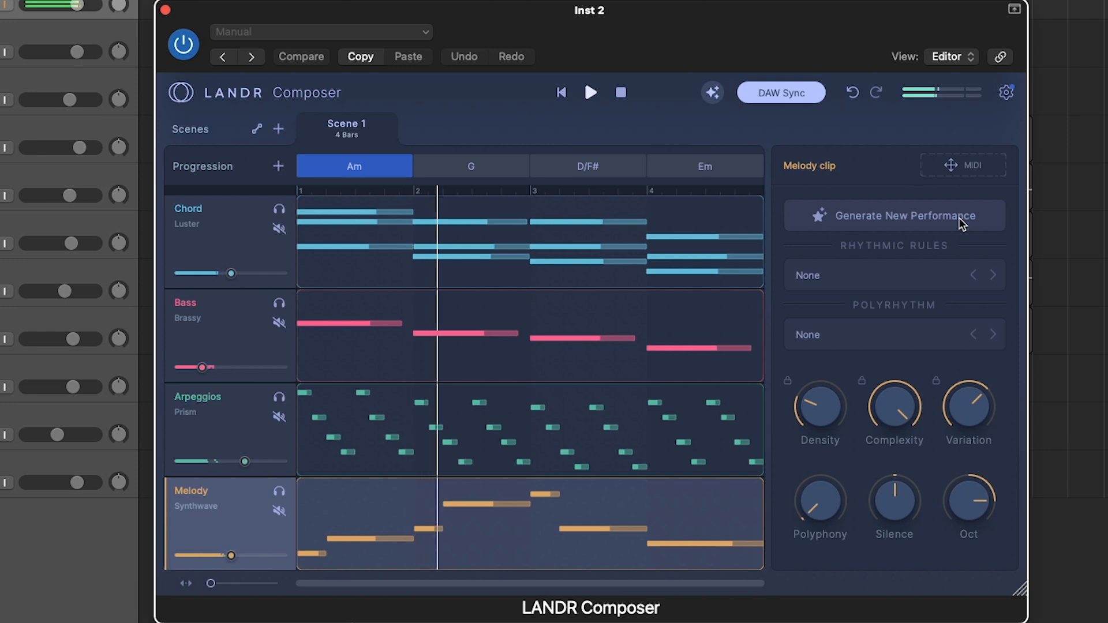
key("space")
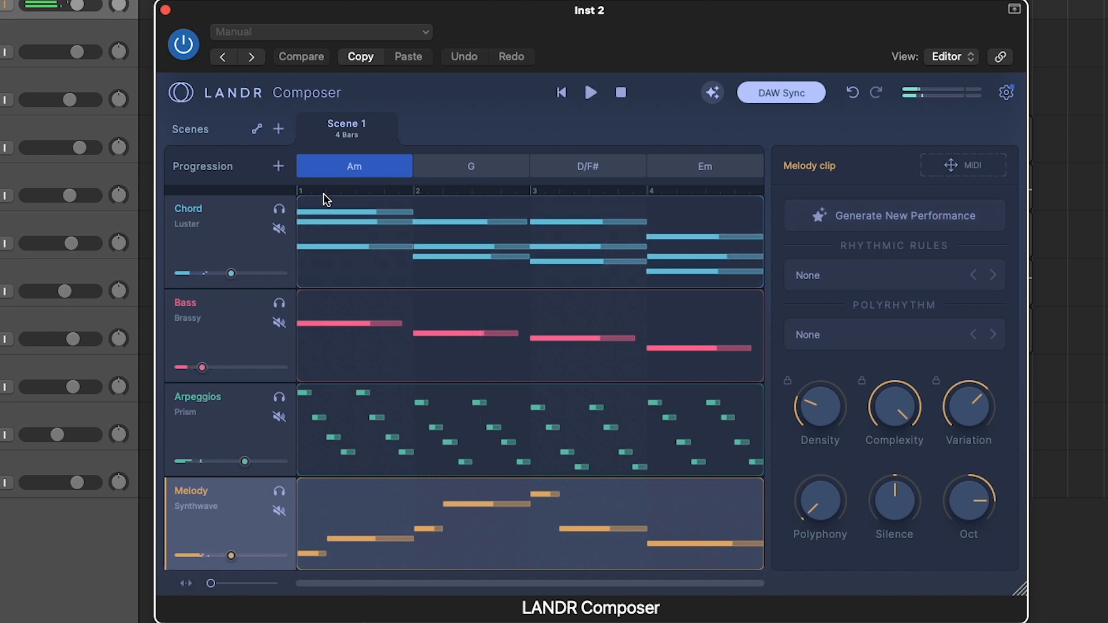
left_click(346, 224)
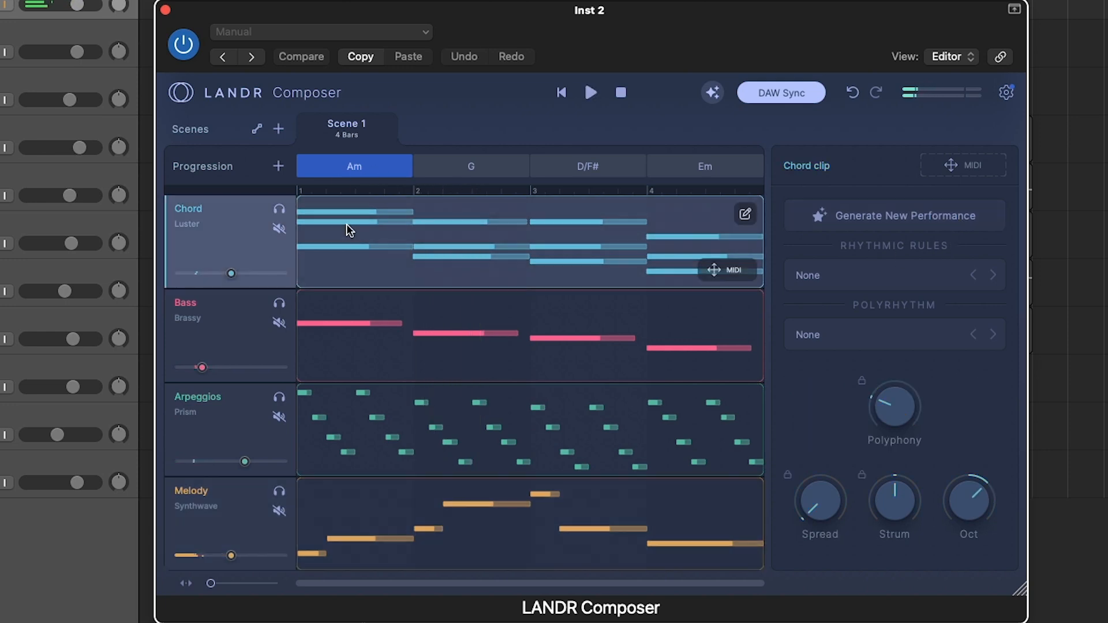
left_click(200, 250)
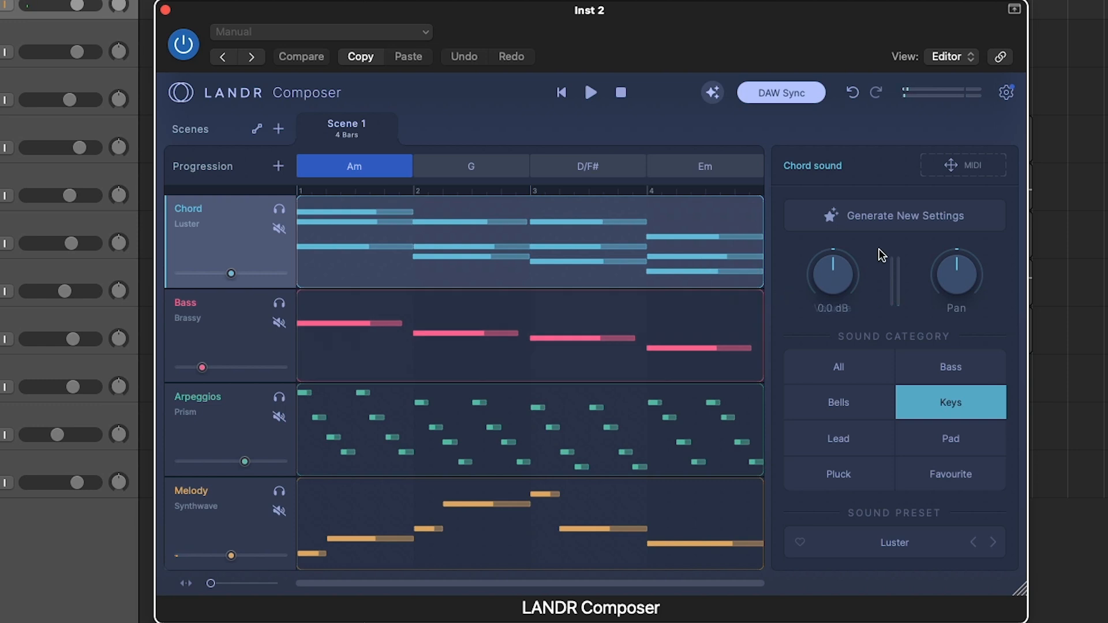
left_click(520, 241)
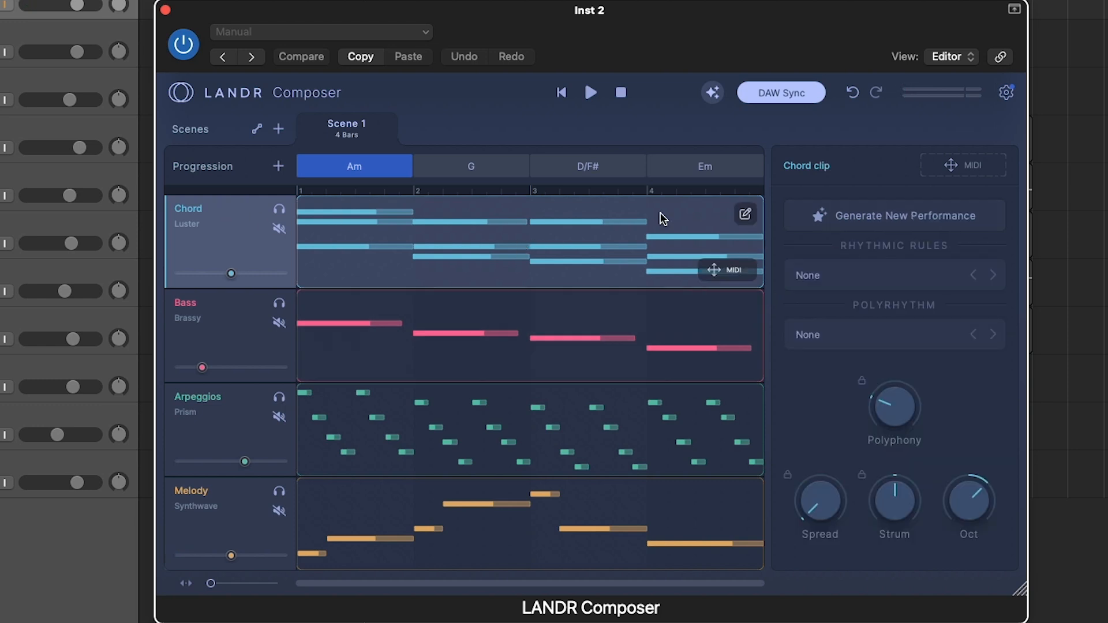
Set Scene 1's key to D and its scale to Major.
left_click(185, 166)
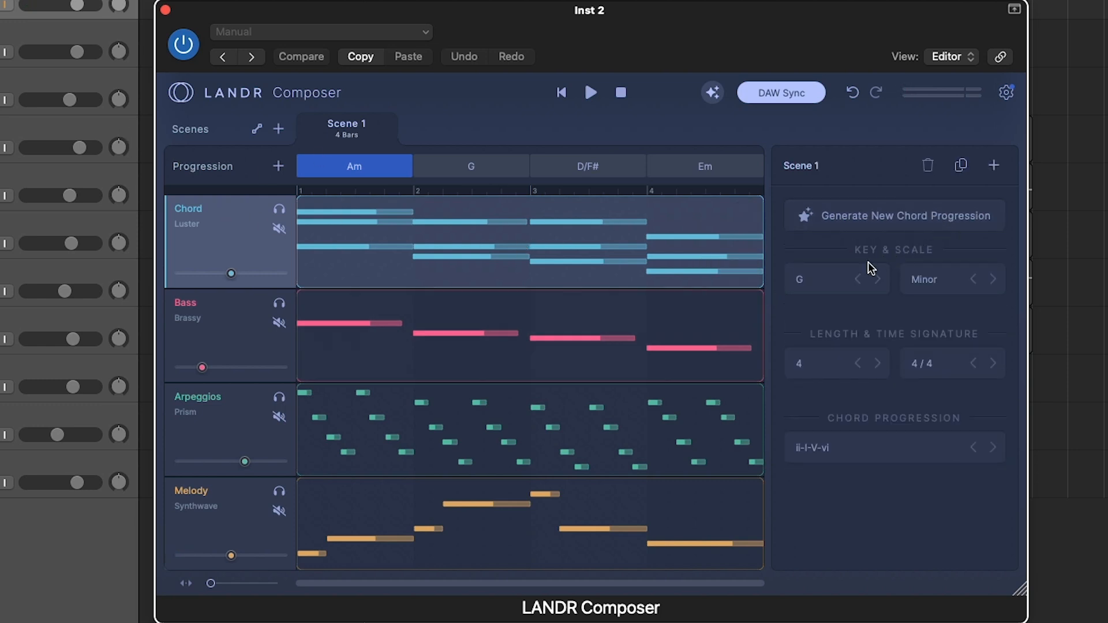
left_click(820, 277)
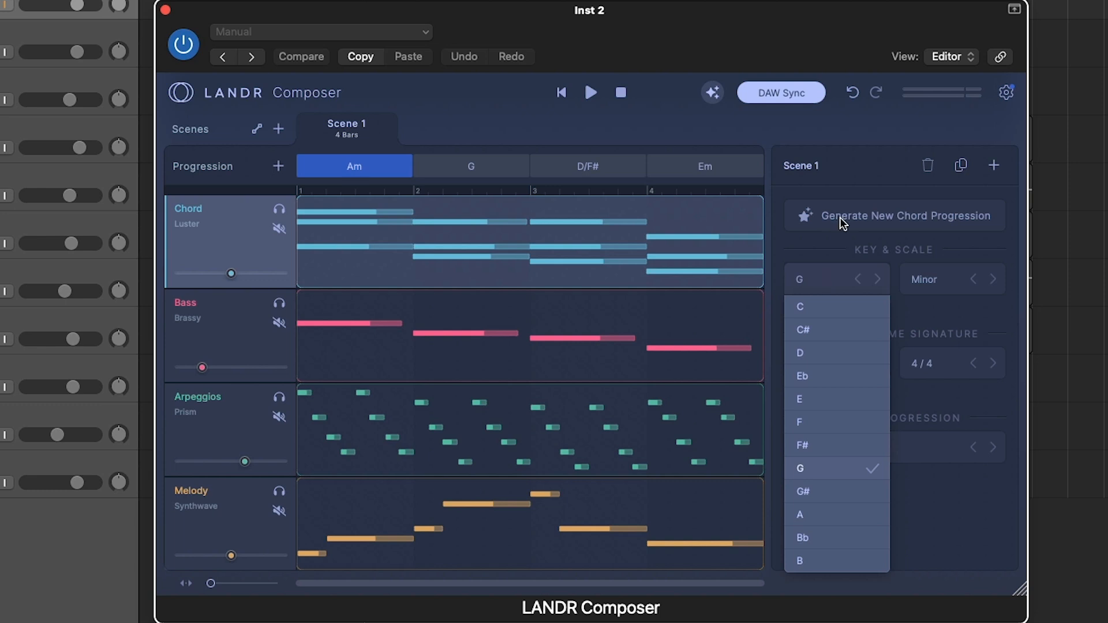
left_click(820, 353)
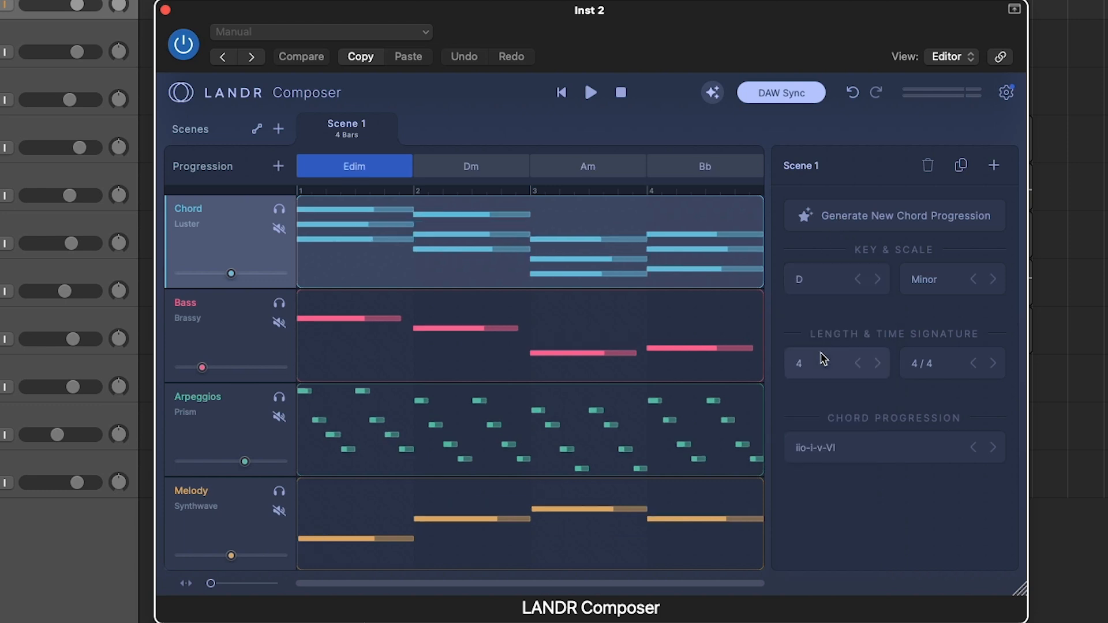
left_click(951, 281)
left_click(946, 307)
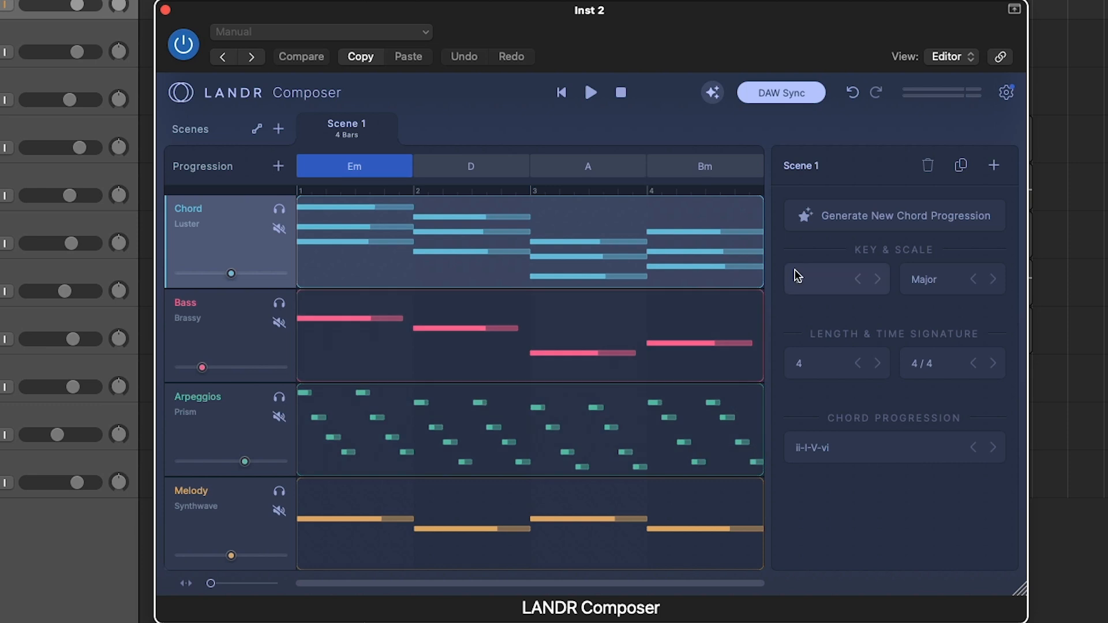
Generate new chord progressions for Scene 1 in D Major and audition them with all four tracks.
left_click(886, 219)
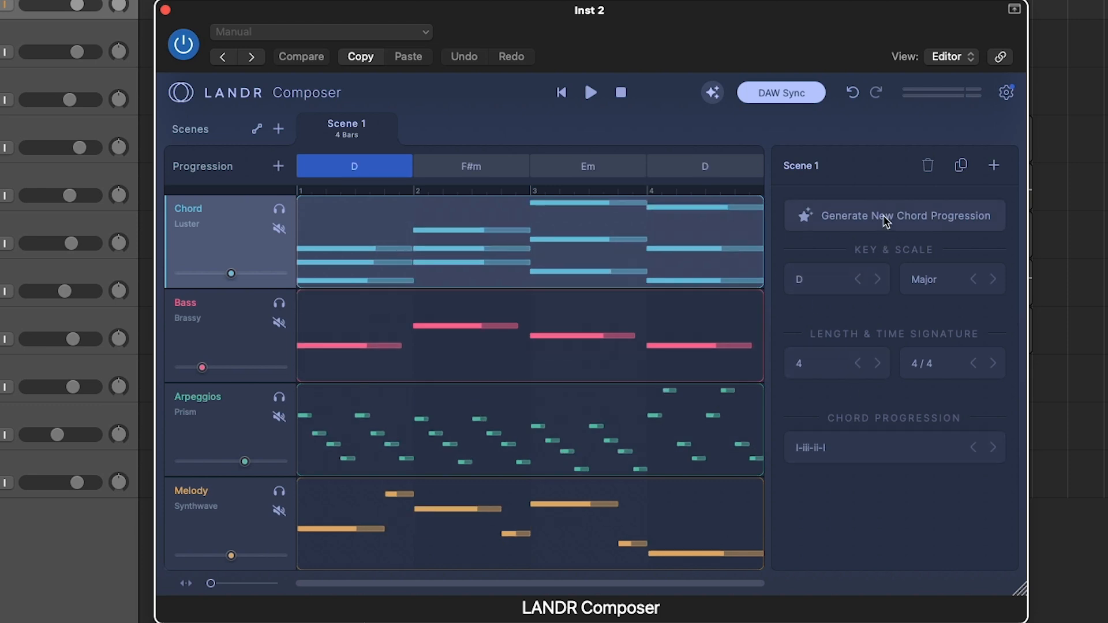
key("space")
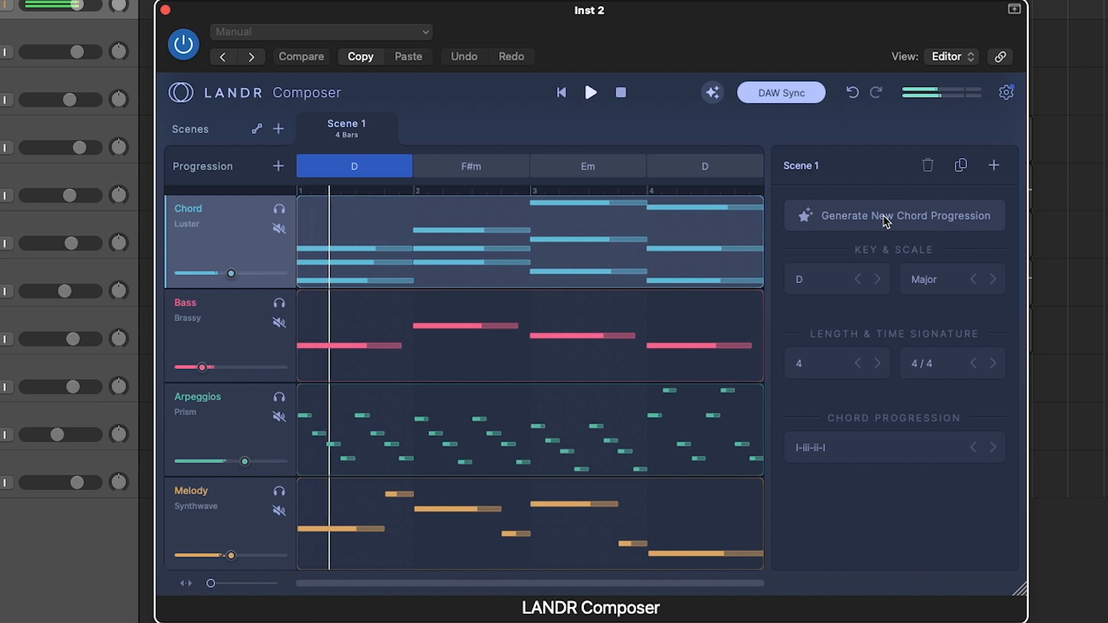
left_click(885, 222)
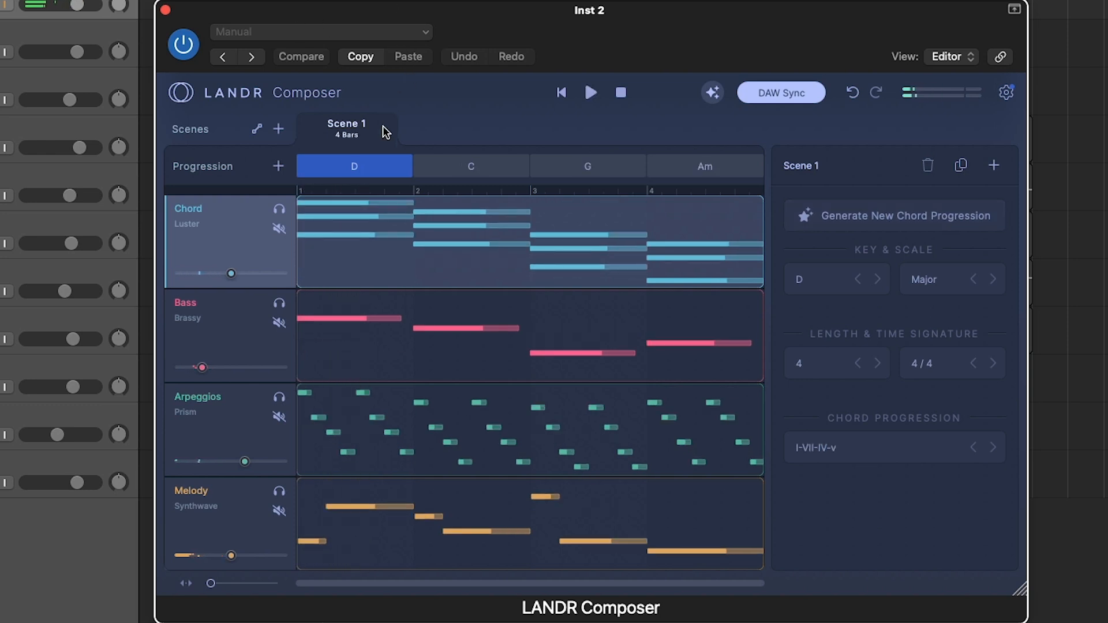
Add a second scene and compare its chord progression with the one in Scene 1.
left_click(279, 130)
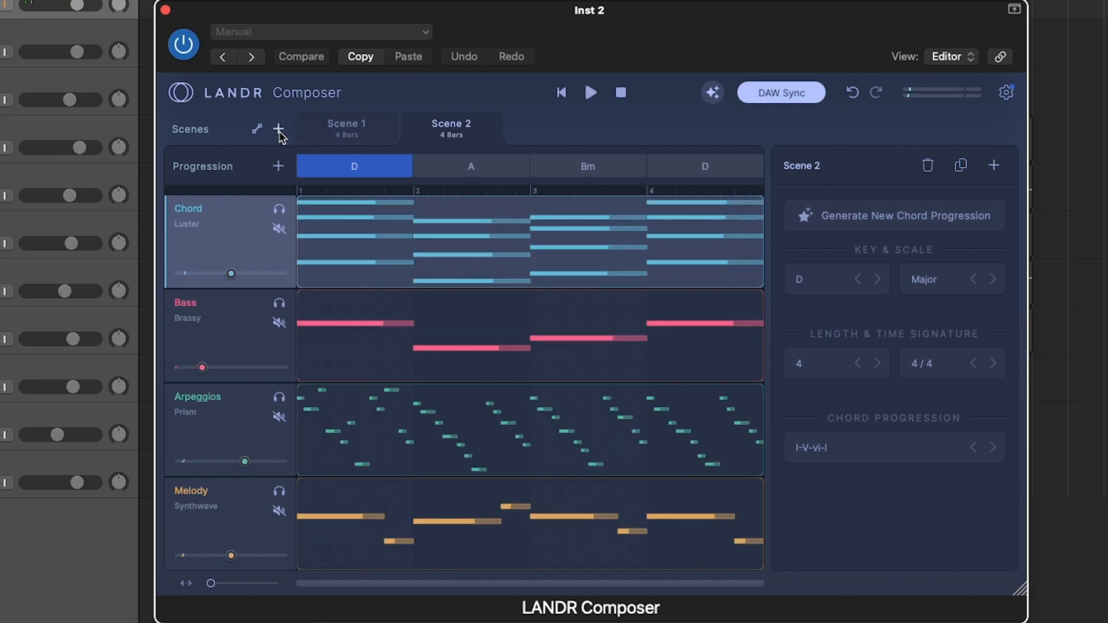
left_click(345, 128)
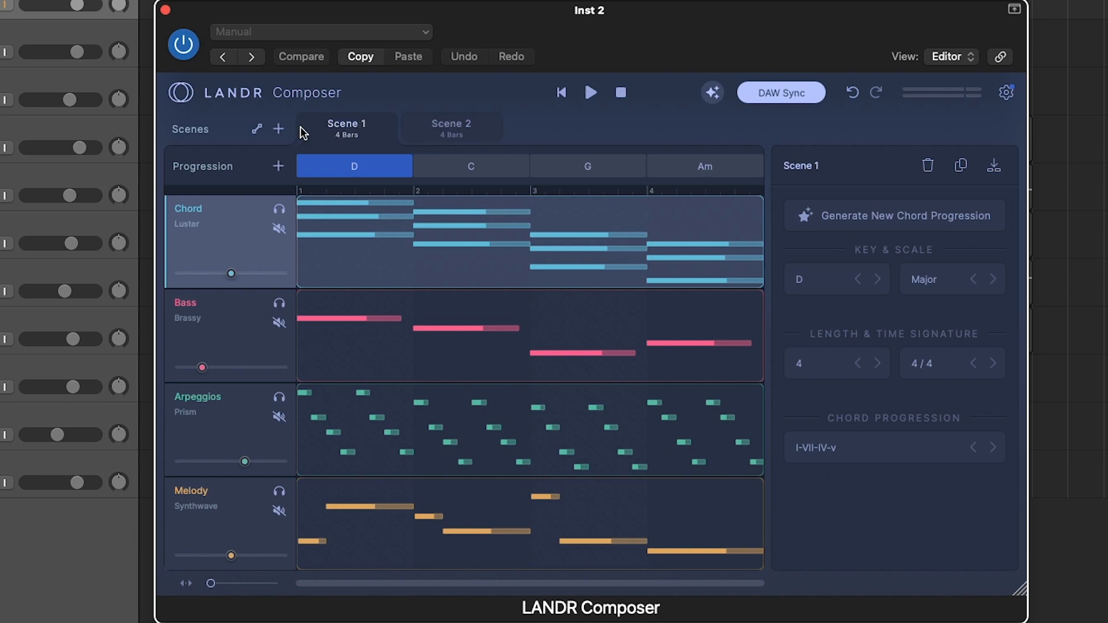
left_click(455, 130)
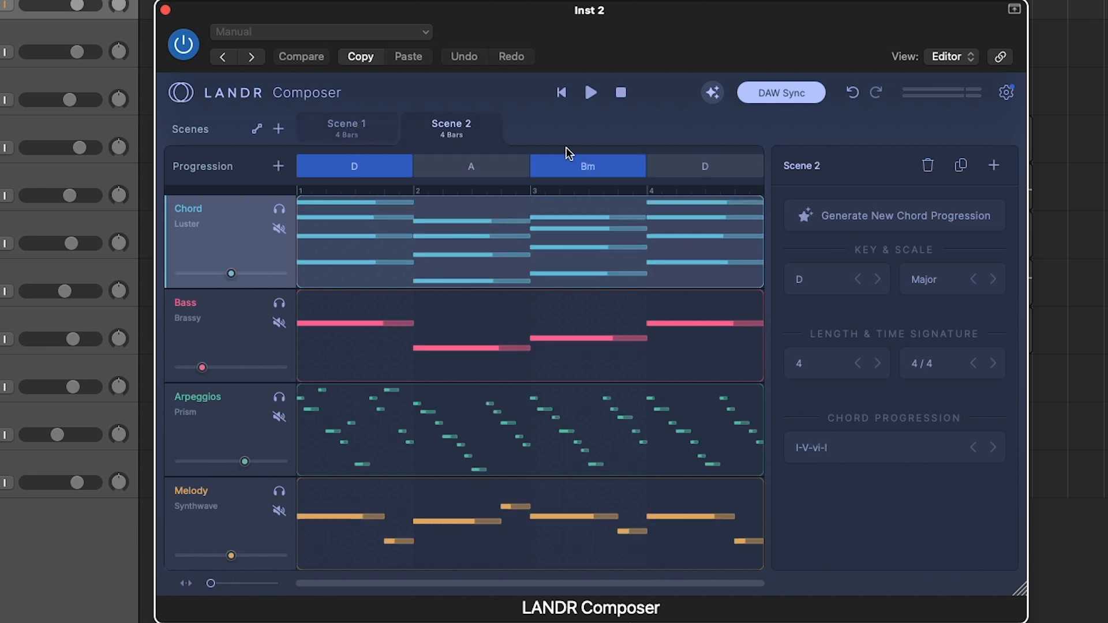
Link the scenes and audition Scene 1 and Scene 2.
key("space")
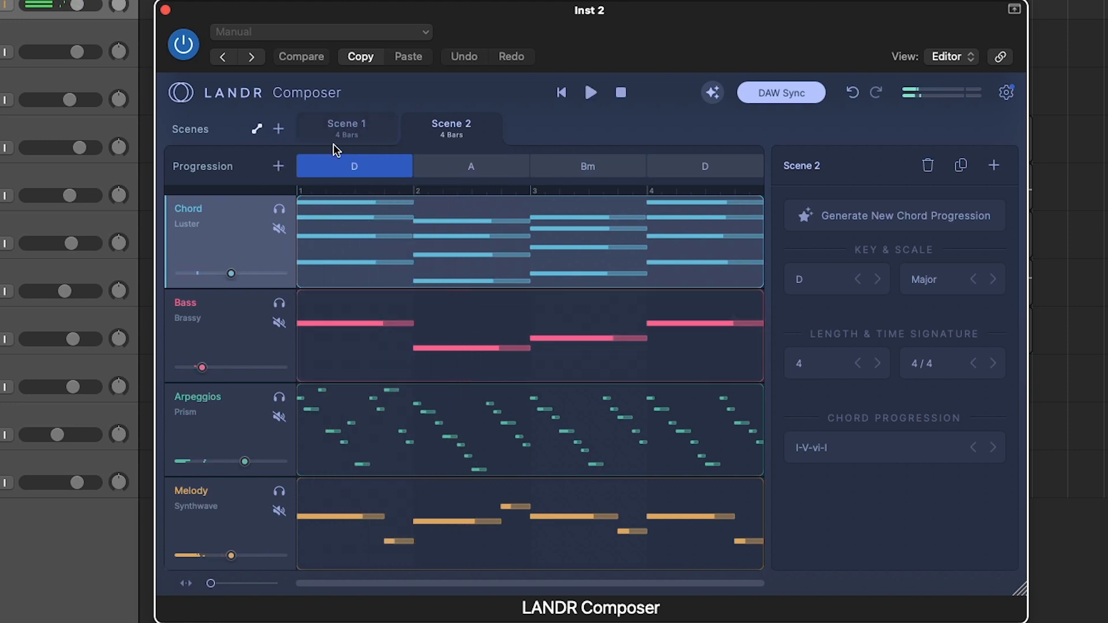
left_click(337, 135)
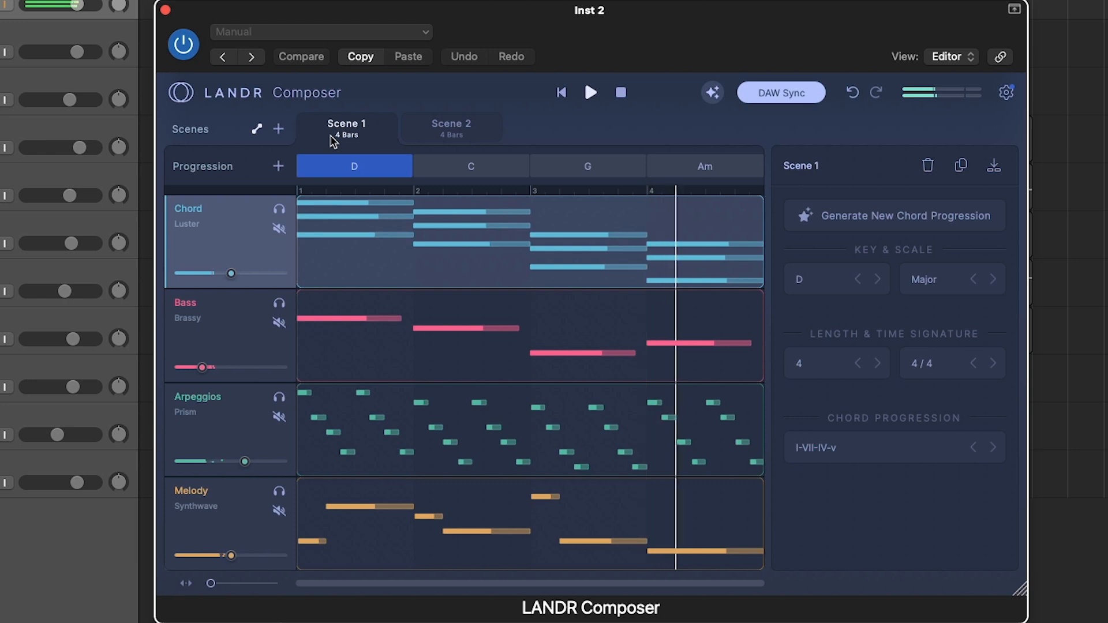
left_click(415, 132)
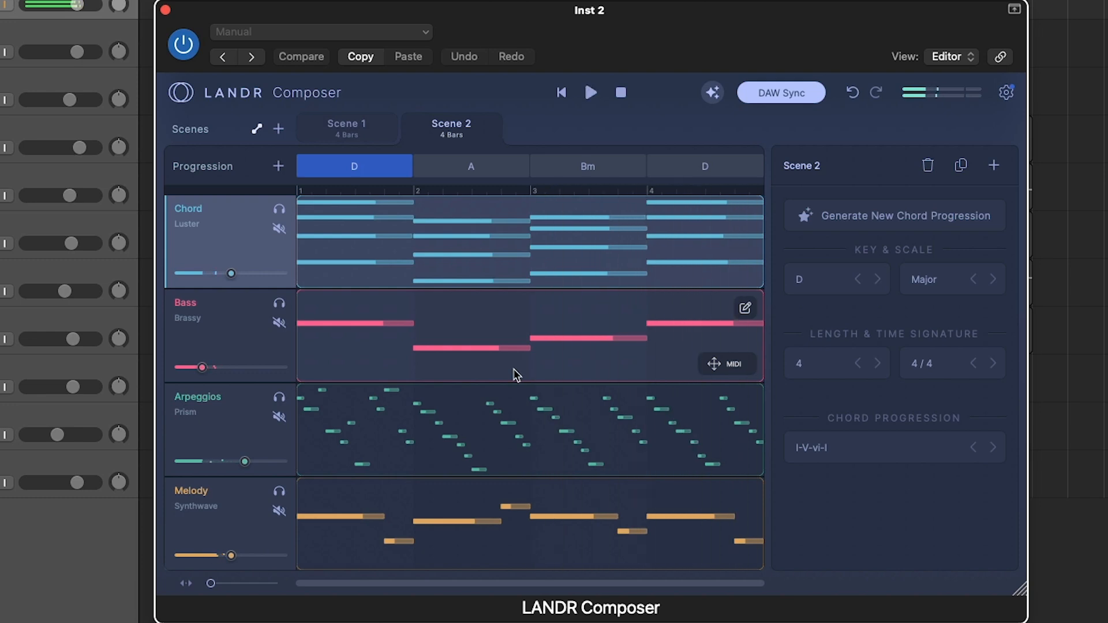
Move the plug-in window aside to view the Chord clip's MIDI export handle beside the project tracks, and move it back.
left_click_drag(670, 45, 924, 115)
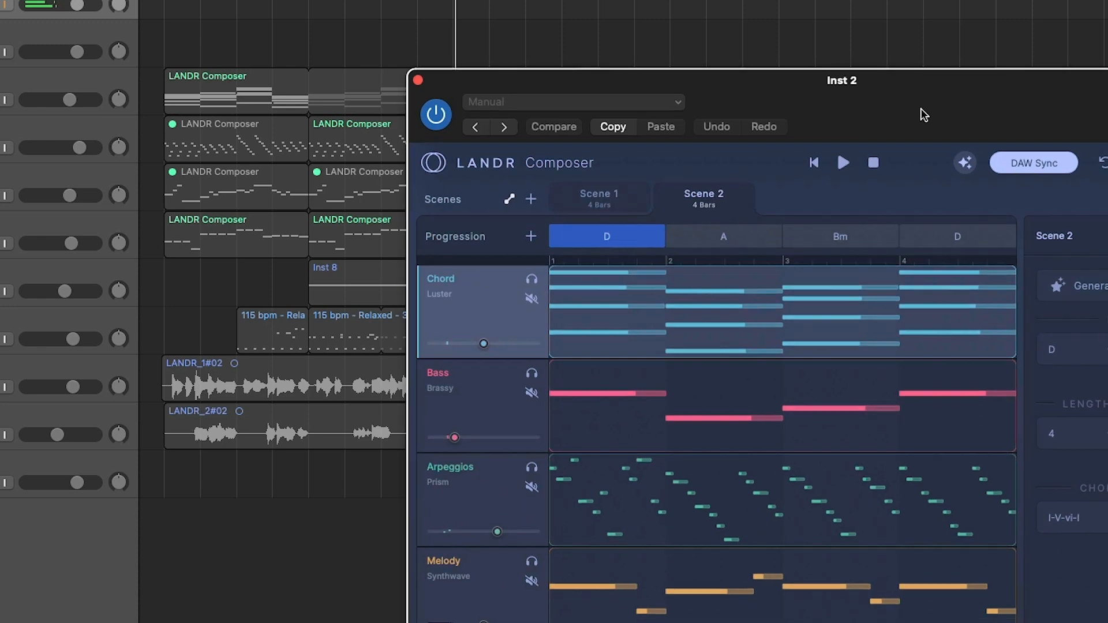
mouse_move(947, 306)
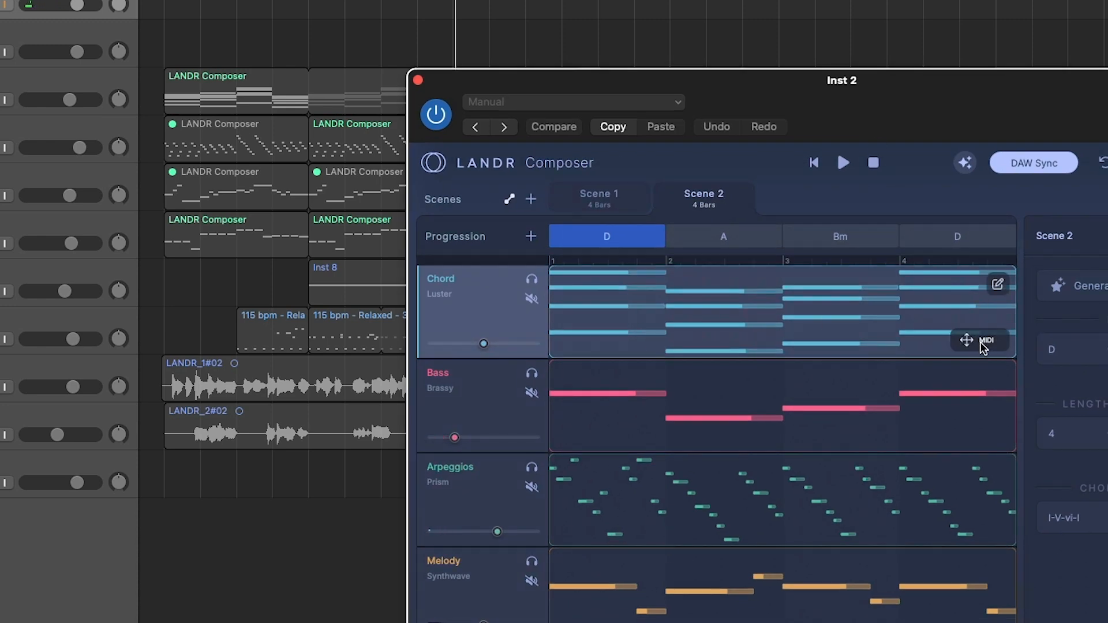
left_click_drag(501, 111, 167, 46)
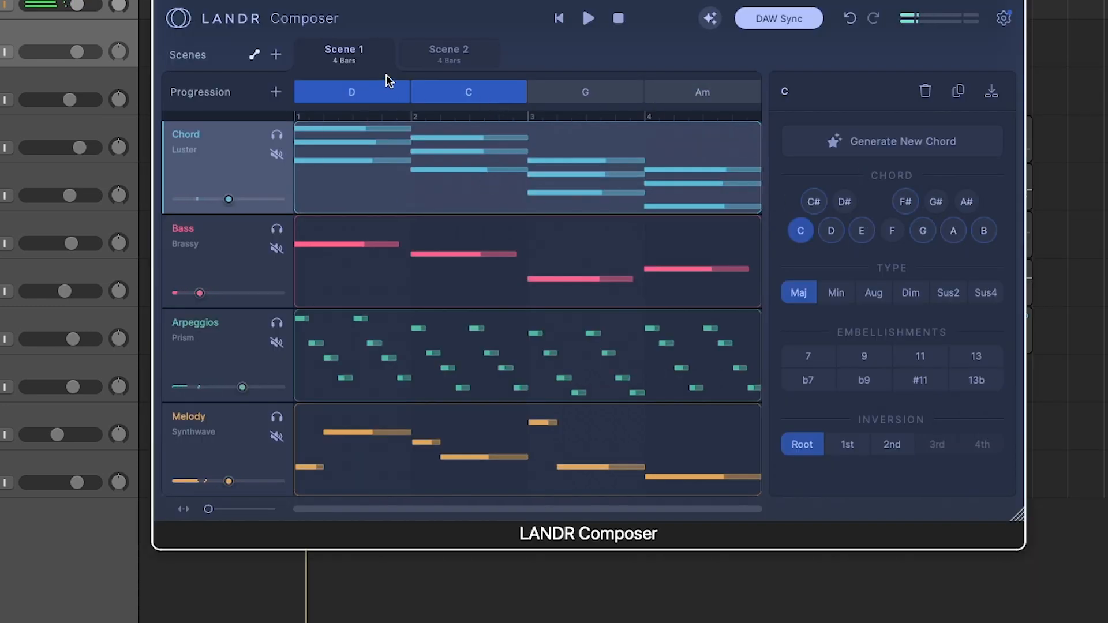
Try E minor as the second chord of Scene 1, and switch its root back to C.
left_click(470, 99)
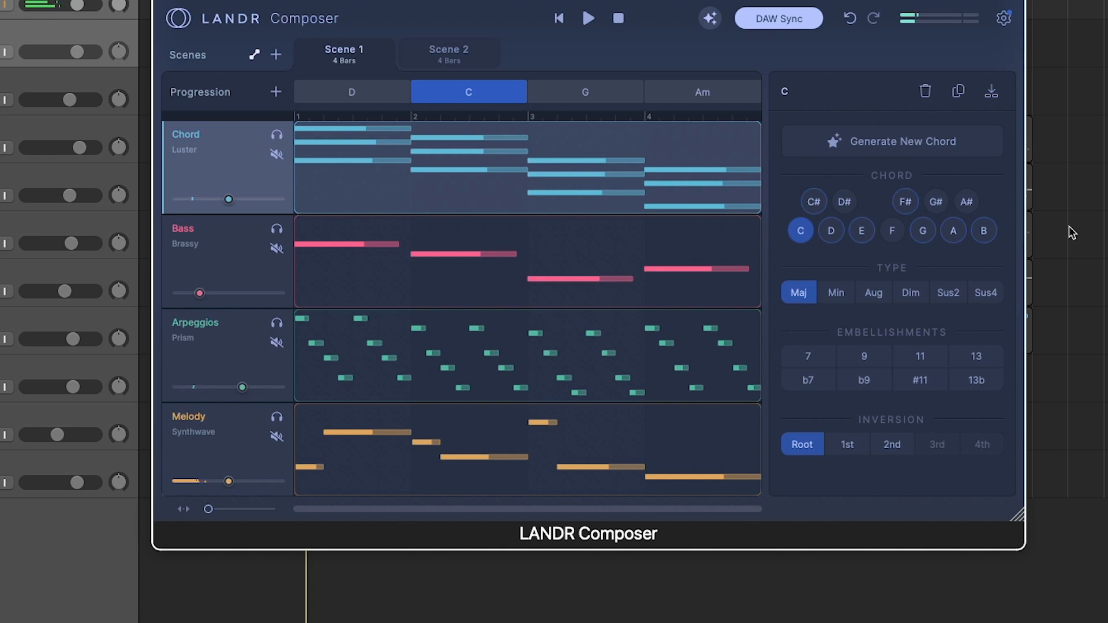
left_click(863, 233)
left_click(805, 230)
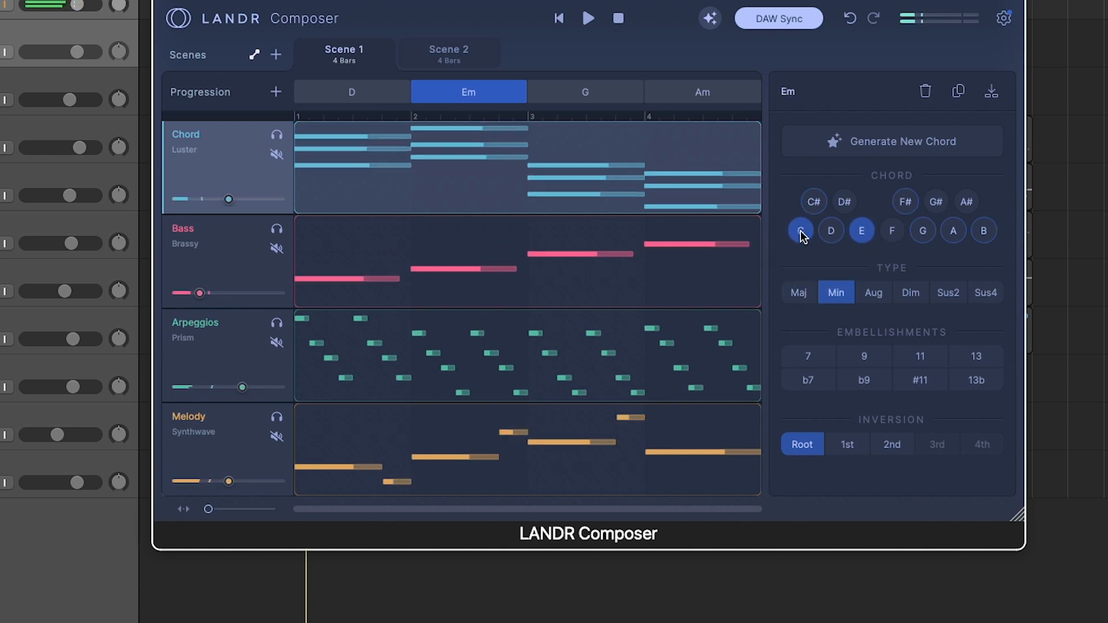
Generate new random chords for the second bar of Scene 1 and play the scene.
left_click(934, 144)
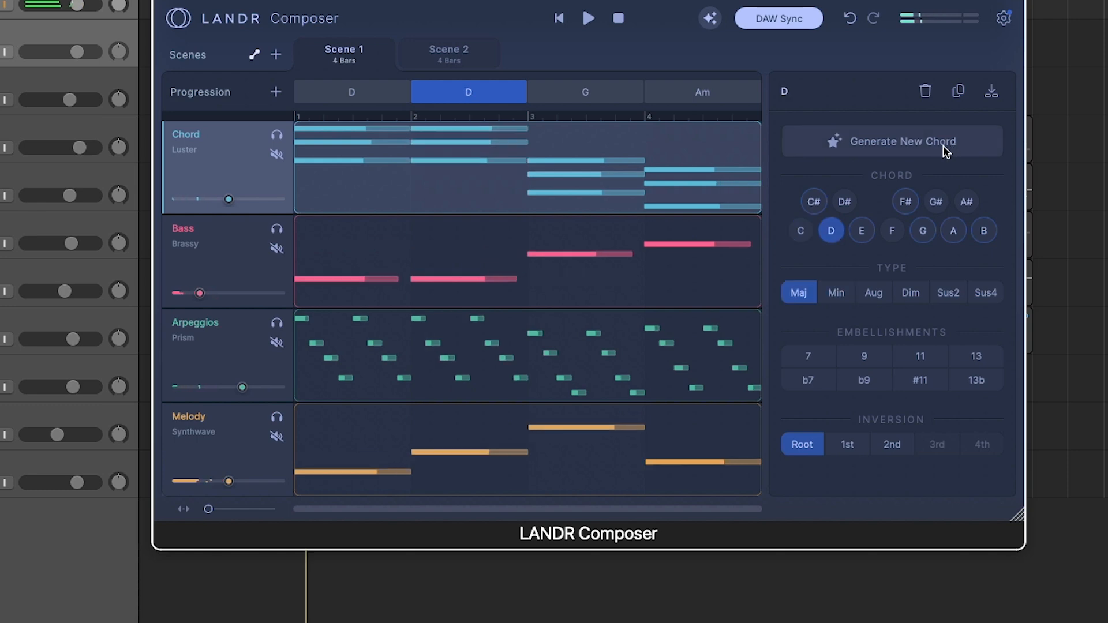
left_click(869, 144)
left_click(867, 141)
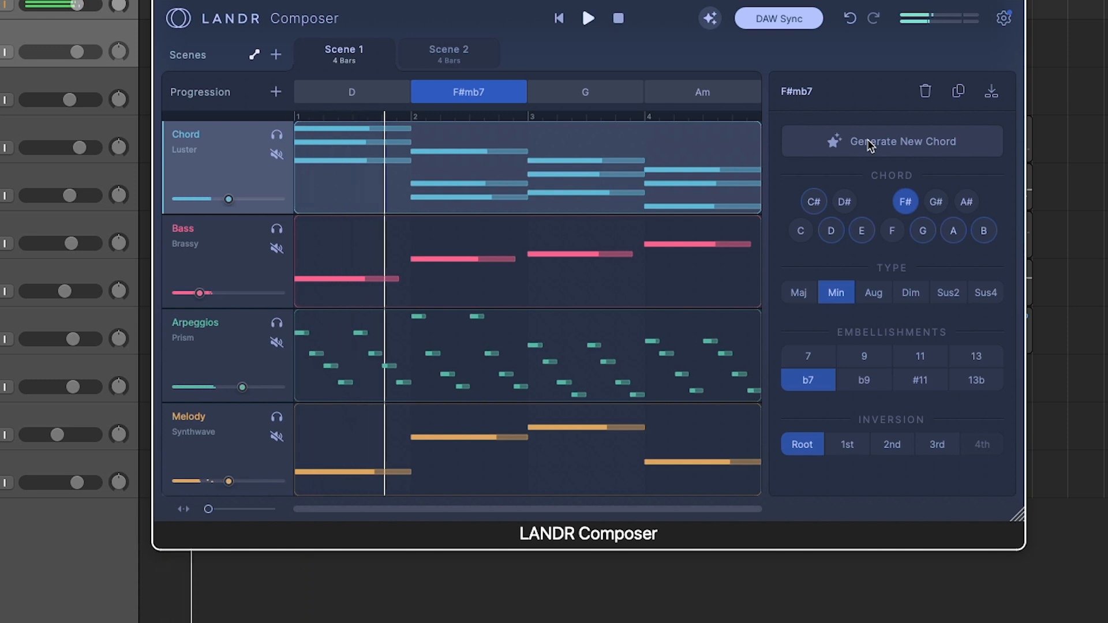
Mute the Arpeggios, Melody and Bass tracks so that only the Chord track is heard.
left_click(281, 343)
left_click(276, 437)
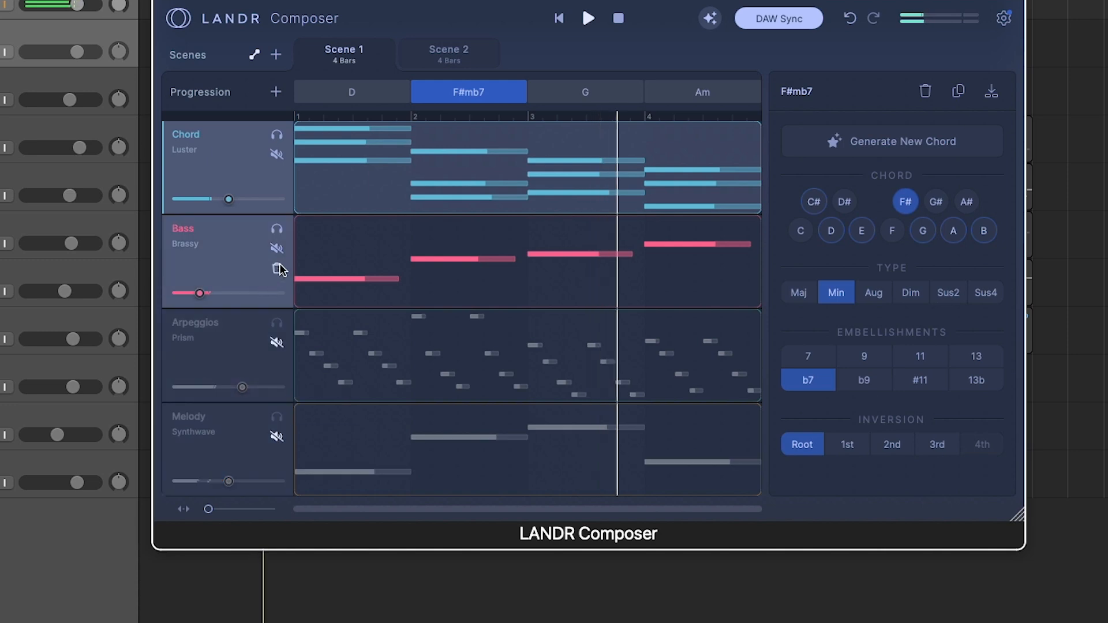
left_click(276, 248)
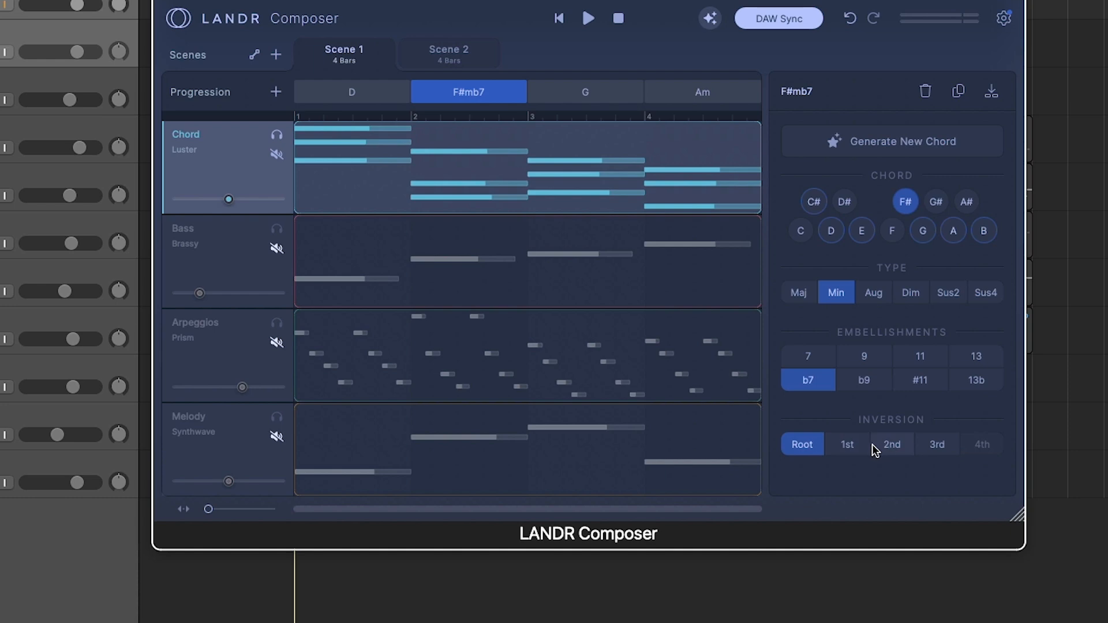
Put the second chord in 1st inversion, audition it, and set its embellishment to 7 after trying b9.
left_click(847, 444)
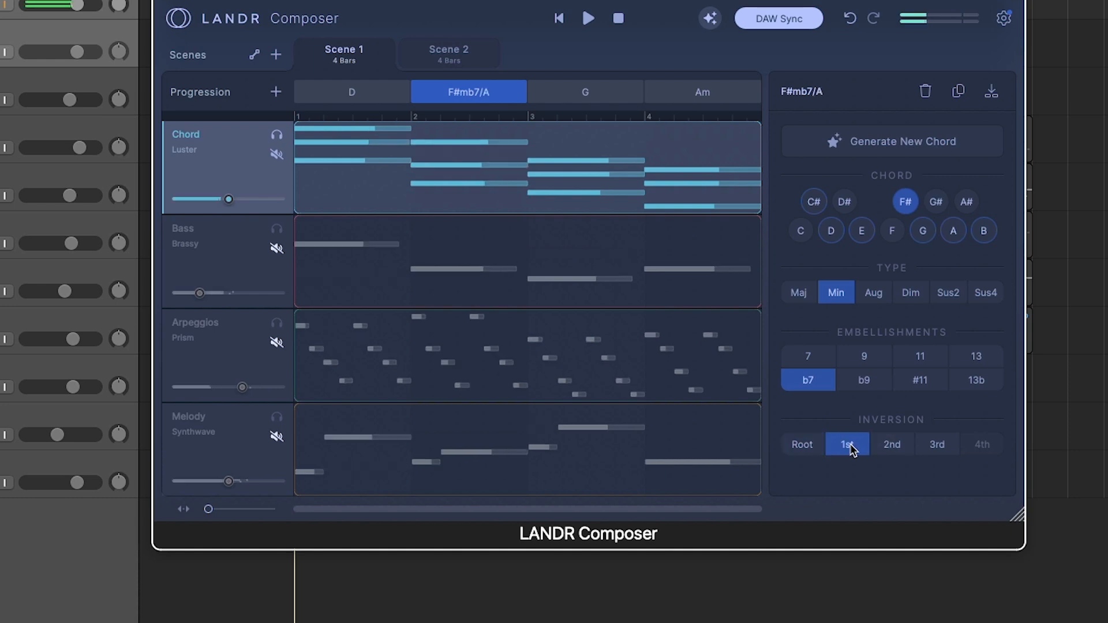
key("space")
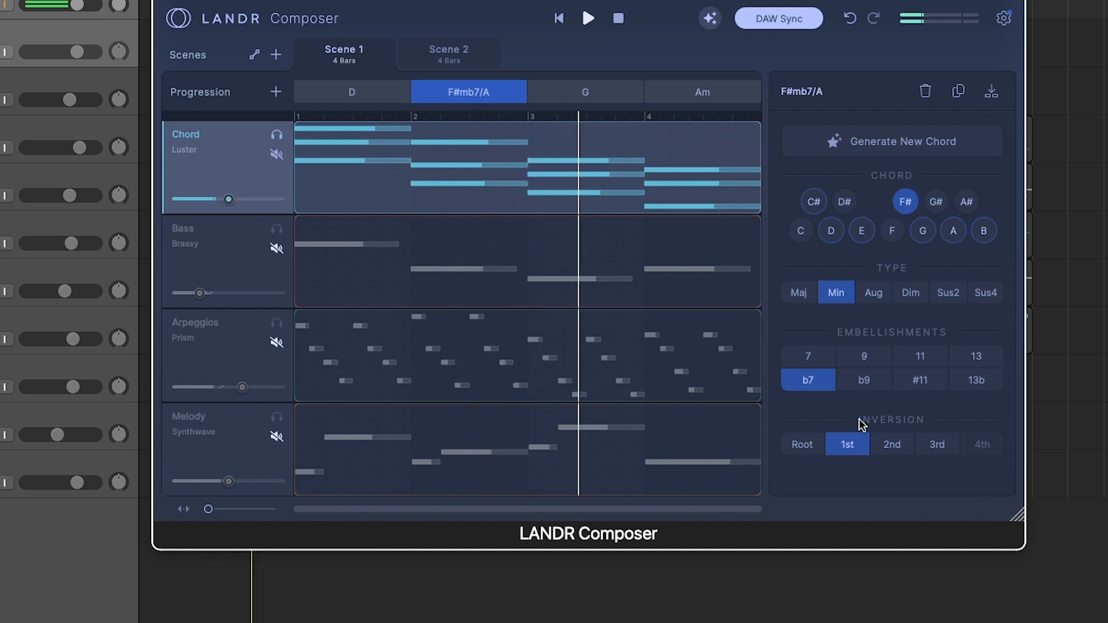
left_click(874, 383)
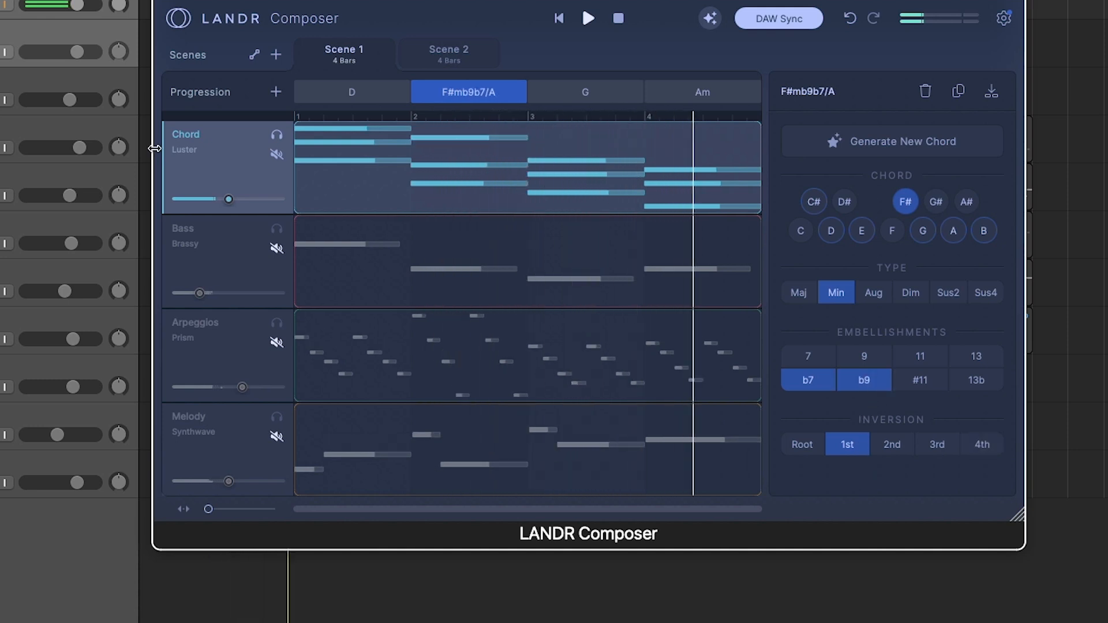
left_click(866, 382)
left_click(829, 354)
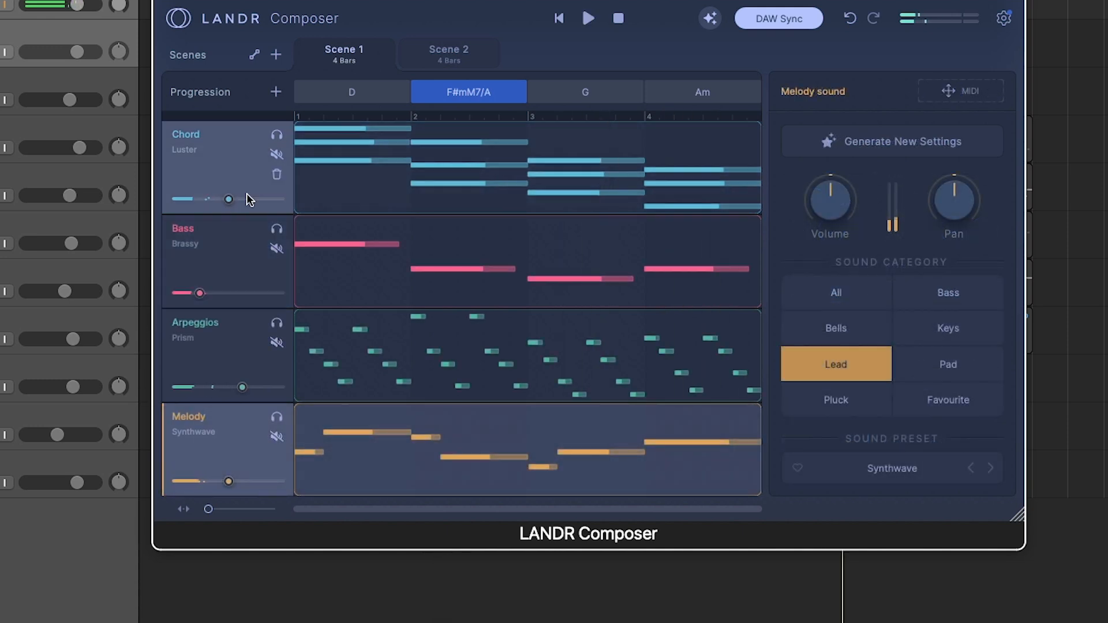
Return from the track sound settings to Scene 1's second chord and change it to F# Sus2 in root position.
left_click(219, 149)
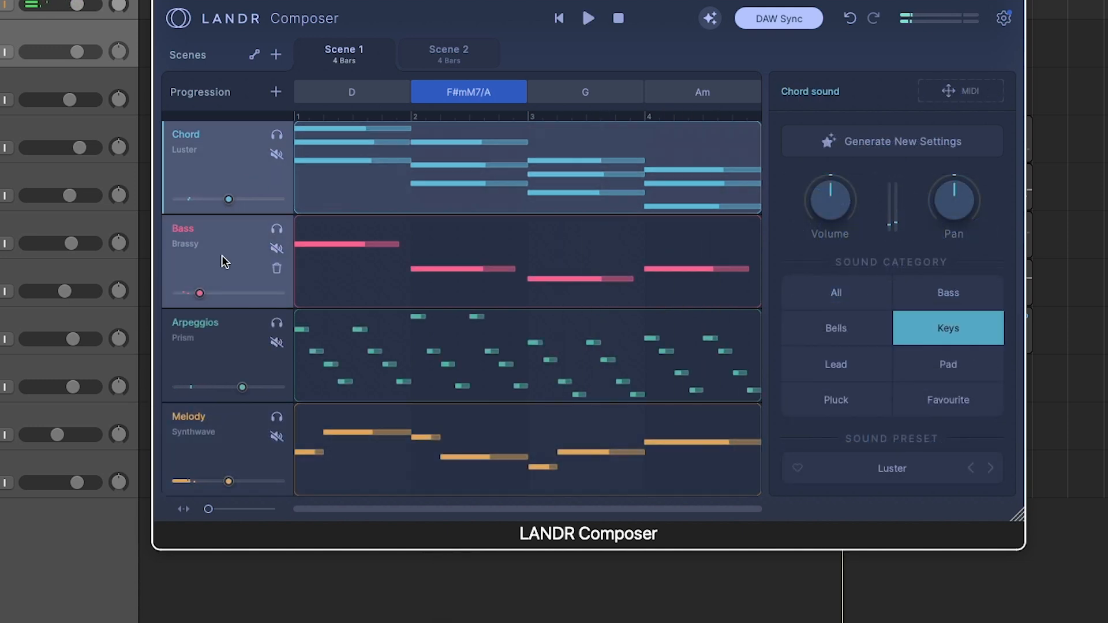
left_click(221, 257)
left_click(224, 174)
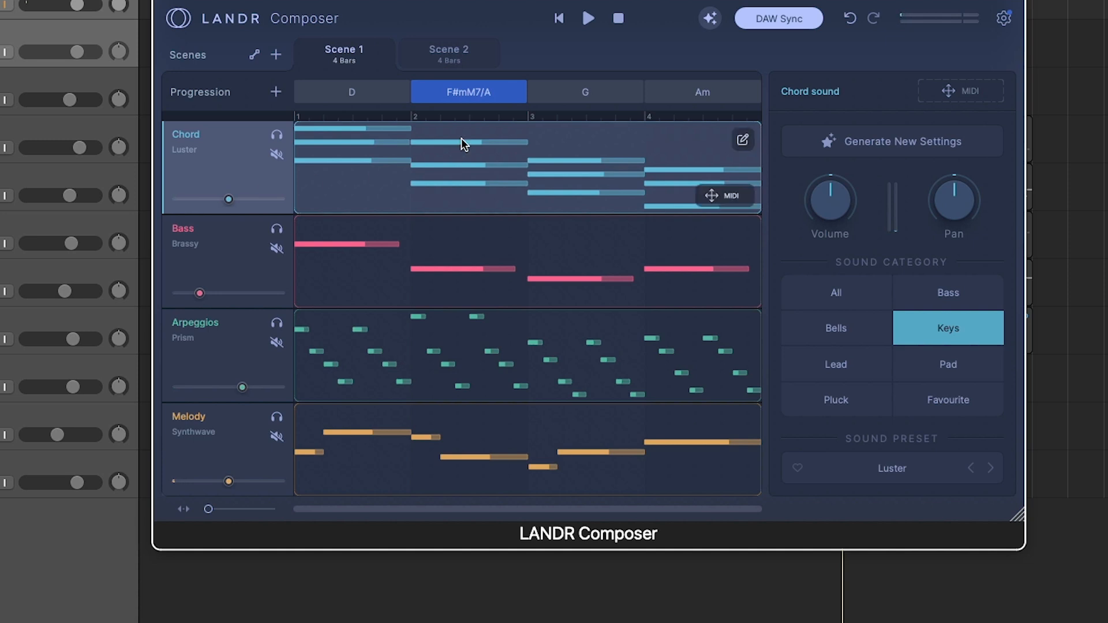
left_click(459, 141)
left_click(482, 96)
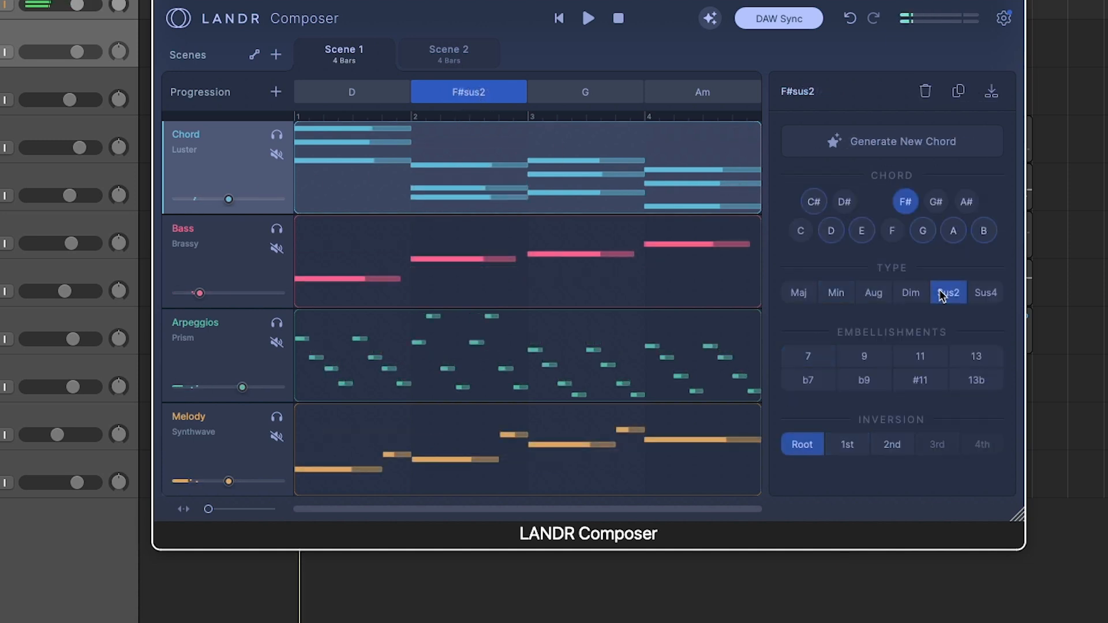